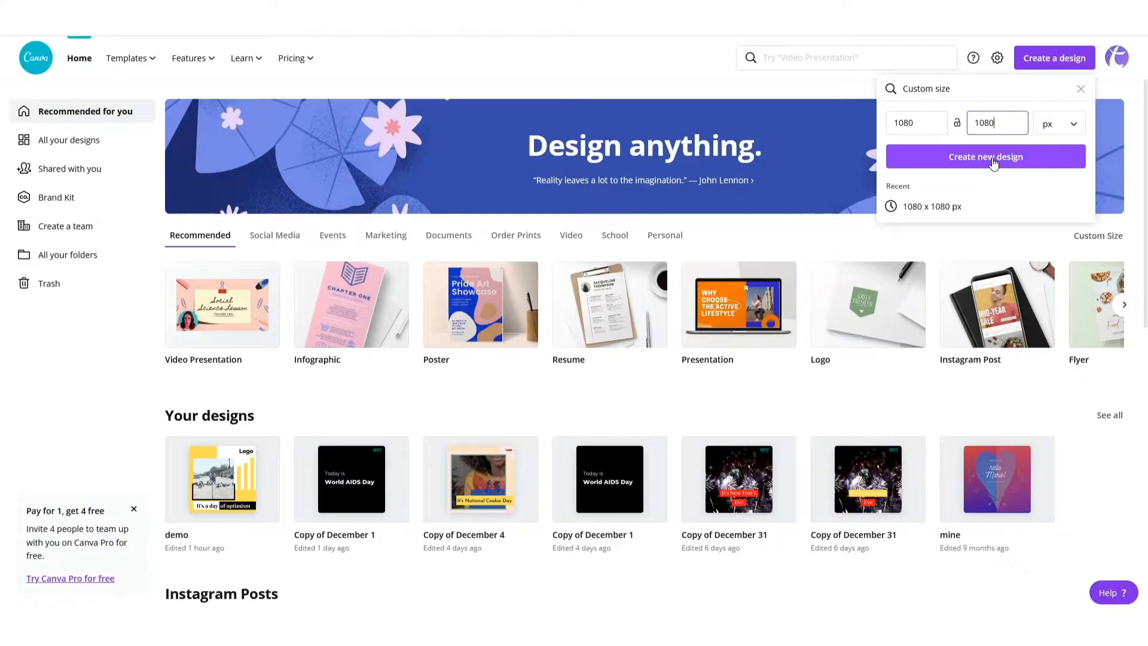
Create a new design at 1080 × 1080 px and name it "cookie"
left_click(993, 163)
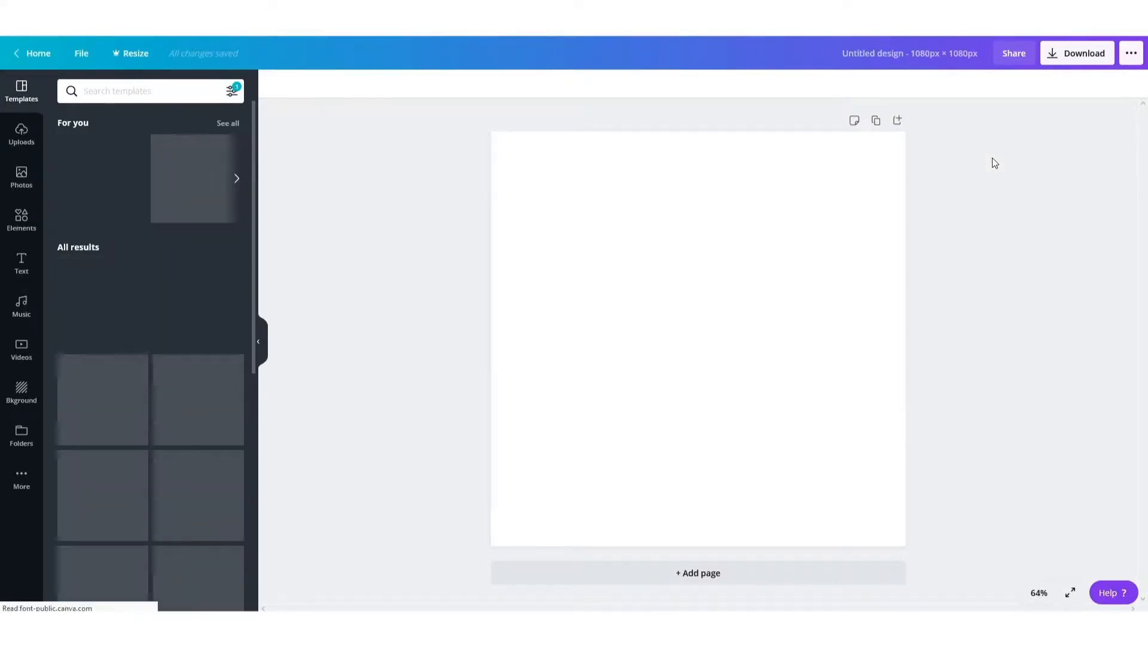
left_click(919, 53)
type("cookie")
key("Return")
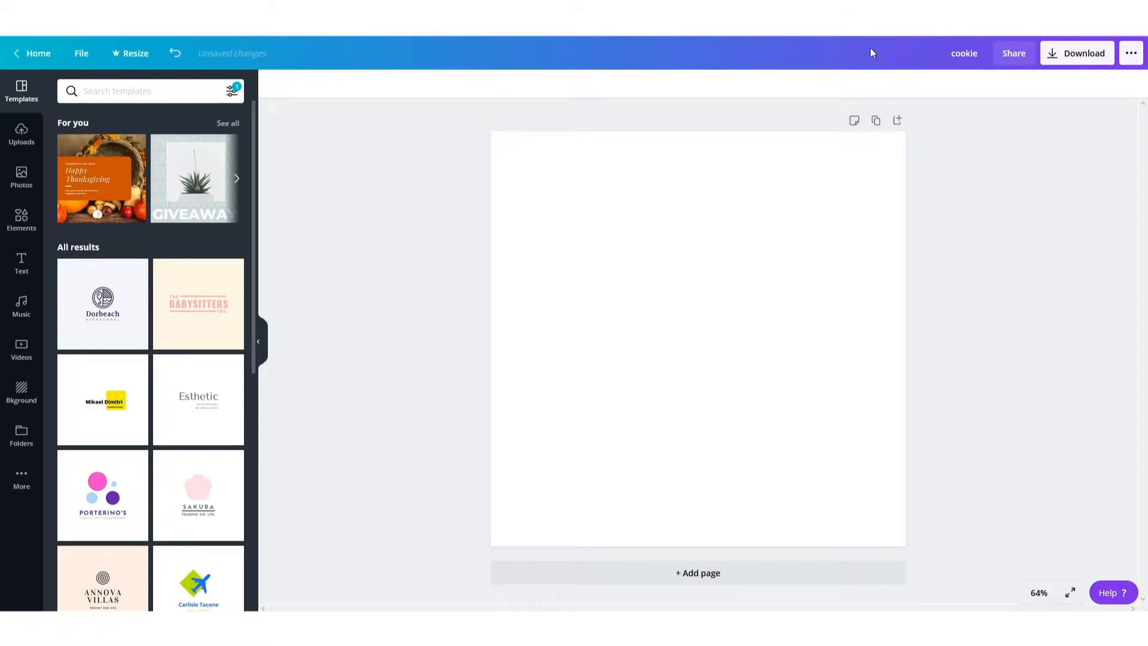
Set the blank page's background to a pale cream custom color, #FFF5E5
left_click(611, 214)
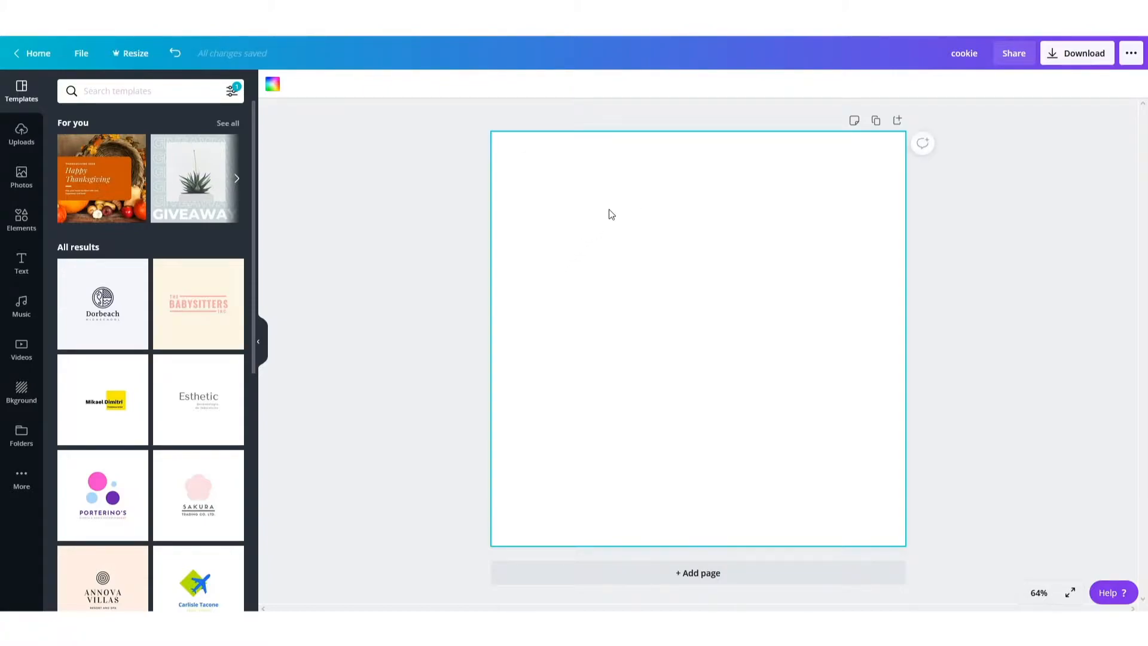
left_click(274, 87)
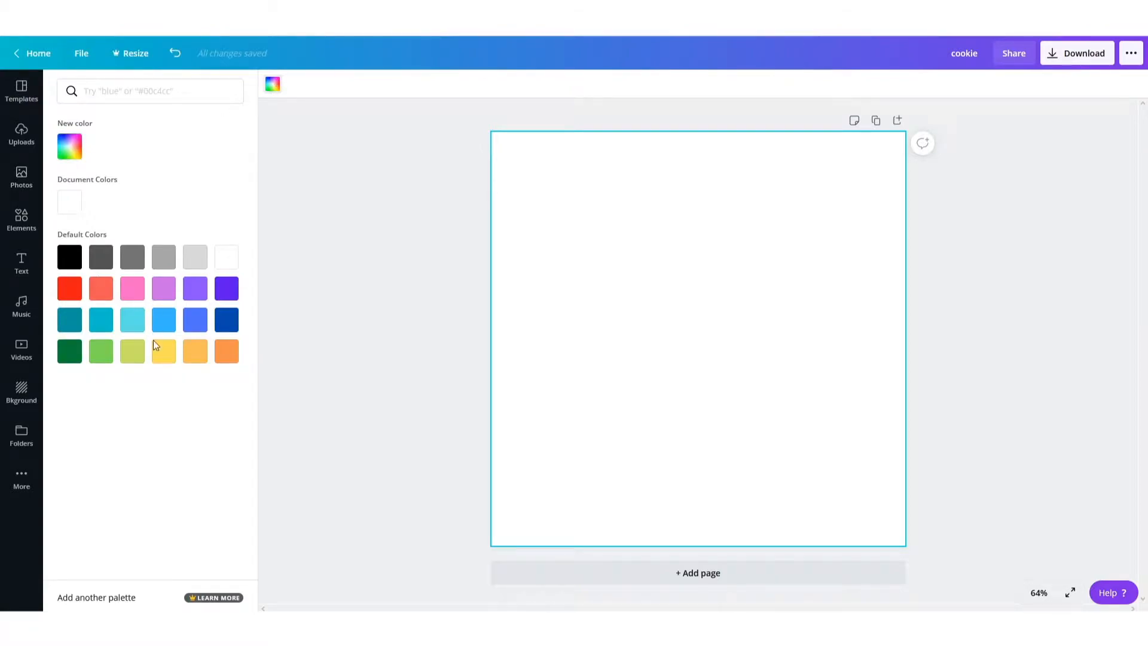
left_click(227, 352)
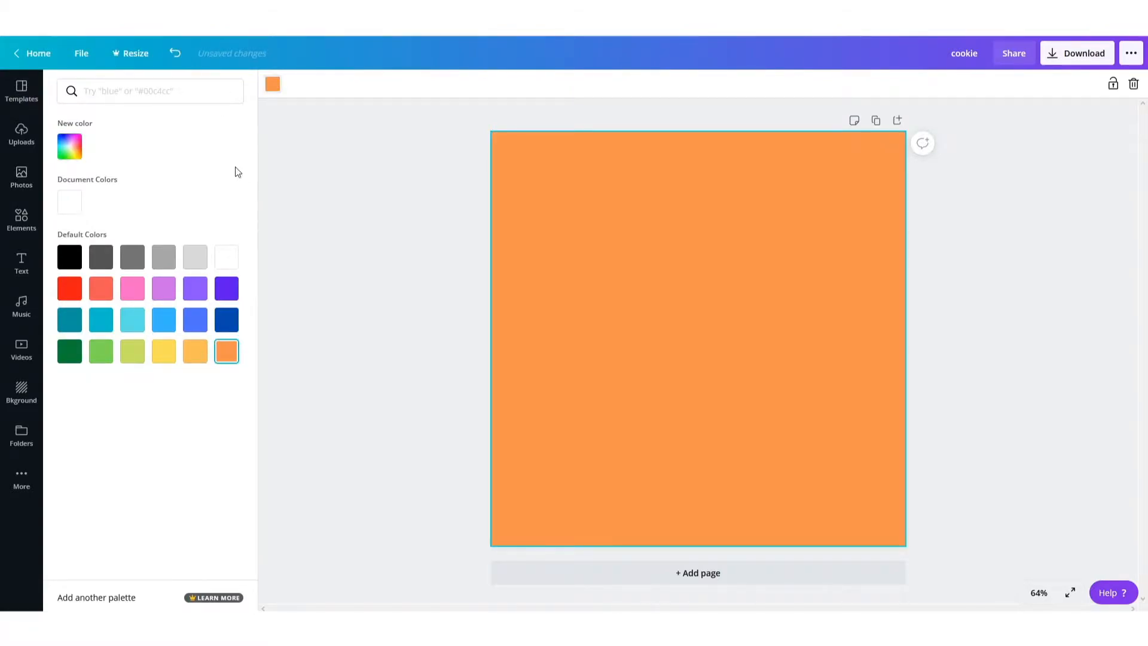
left_click(66, 154)
left_click_drag(132, 185, 98, 169)
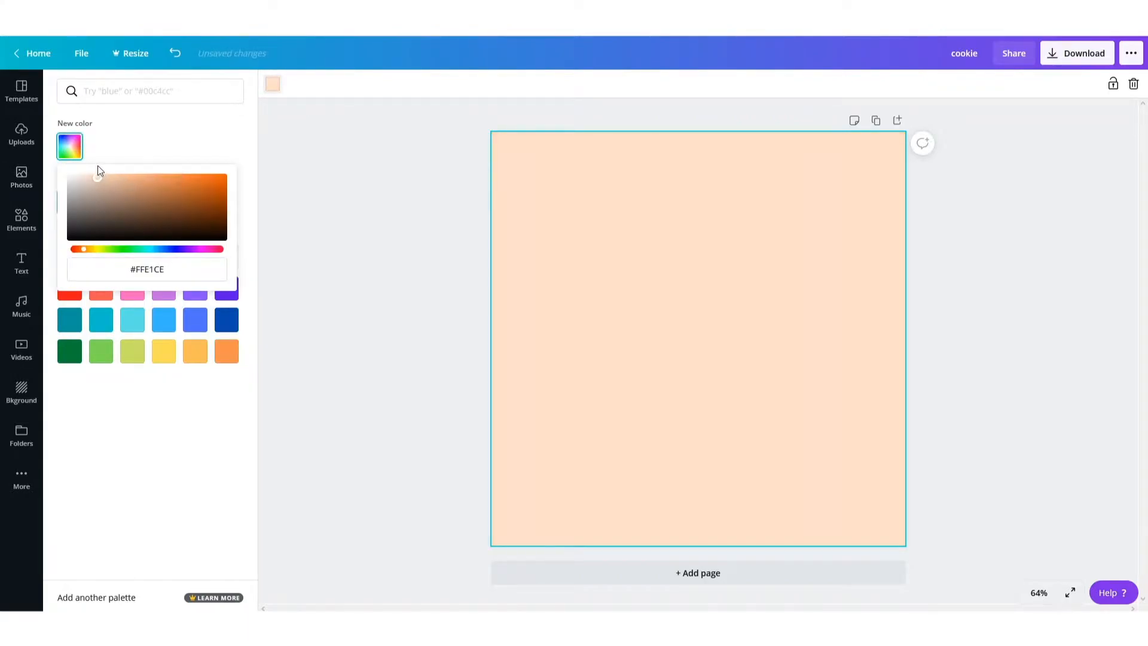
left_click_drag(84, 252, 89, 252)
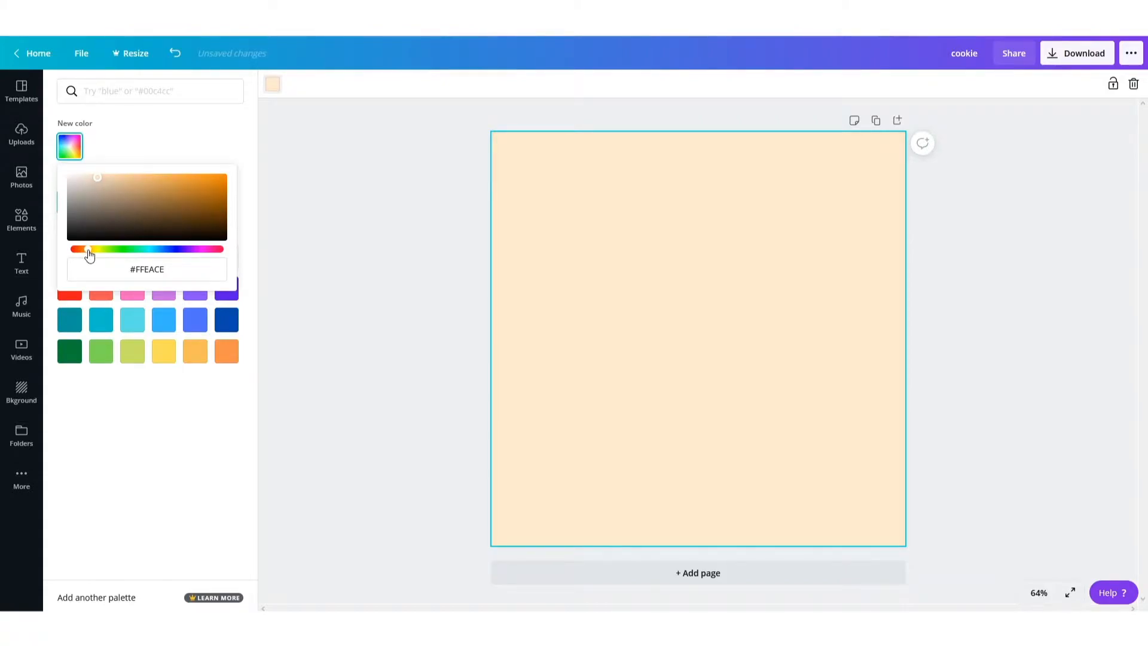
mouse_move(90, 197)
left_mouse_down()
mouse_move(98, 185)
mouse_move(83, 175)
left_mouse_up()
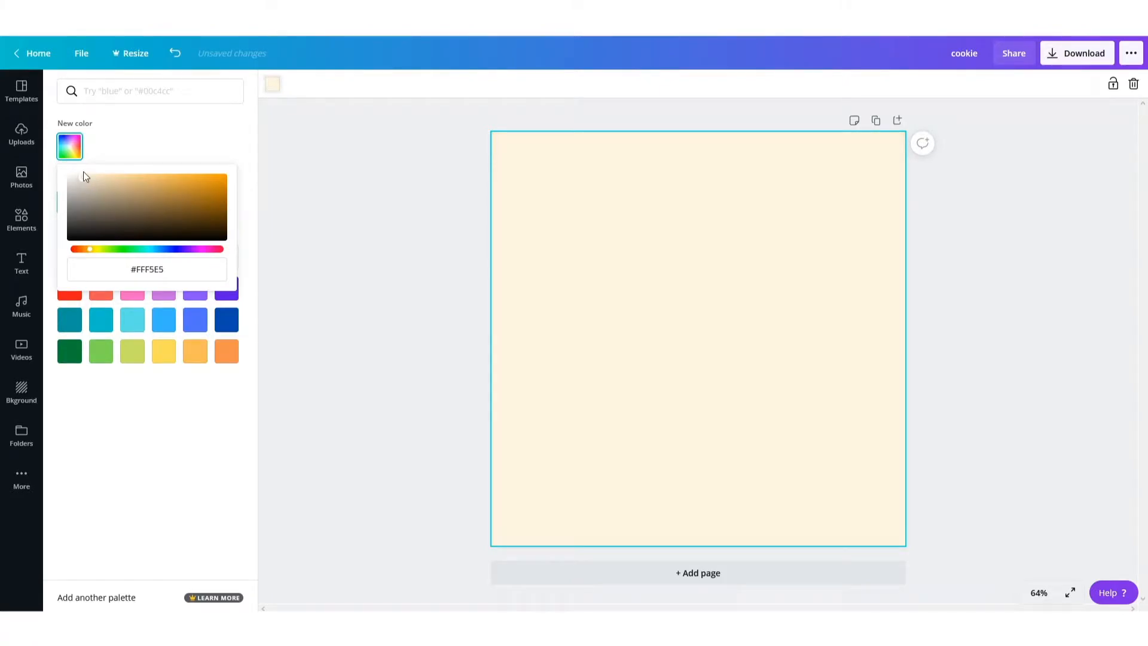
left_click(318, 162)
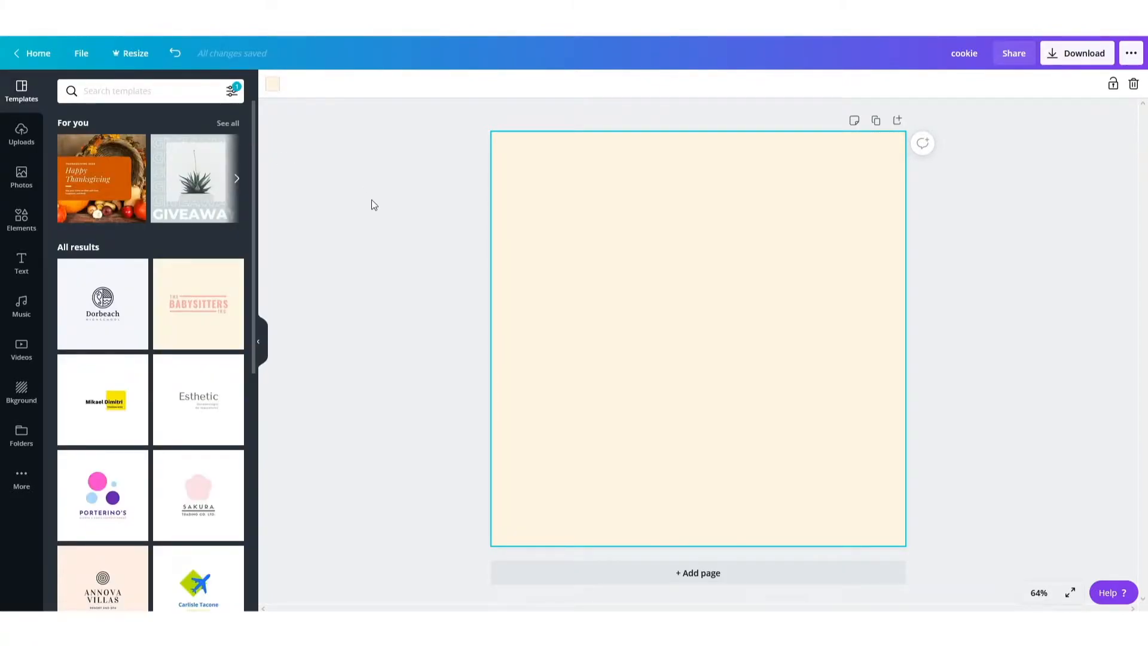
Add a plain square photo frame, enlarge it to fill most of the page, and place it slightly toward the lower left
left_click(23, 225)
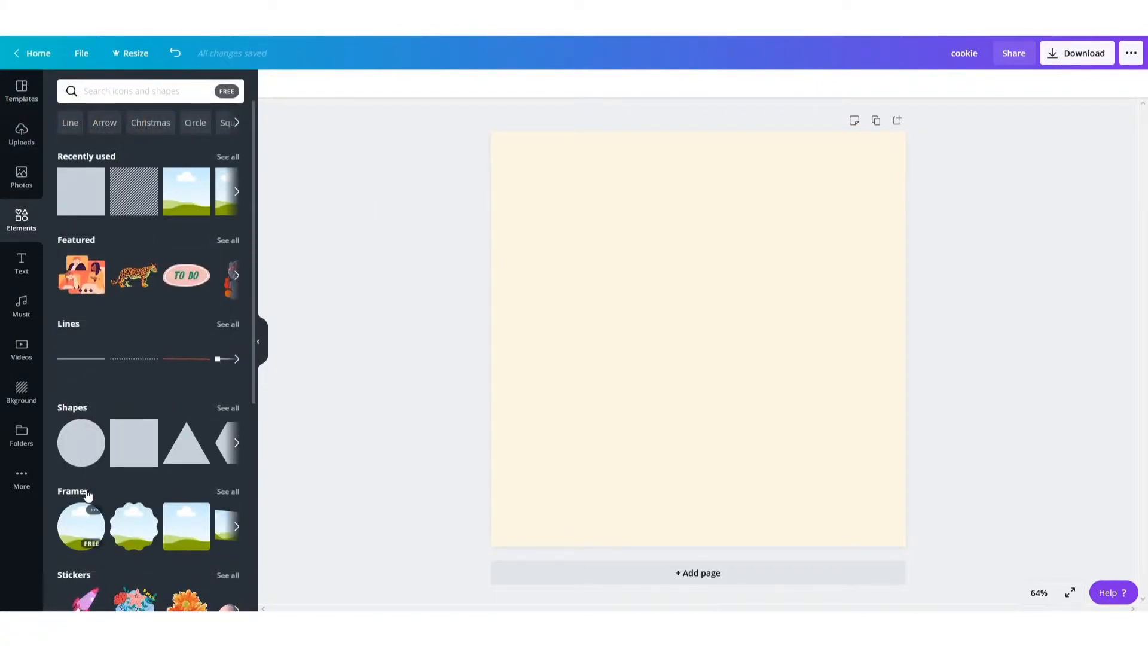
left_click(224, 494)
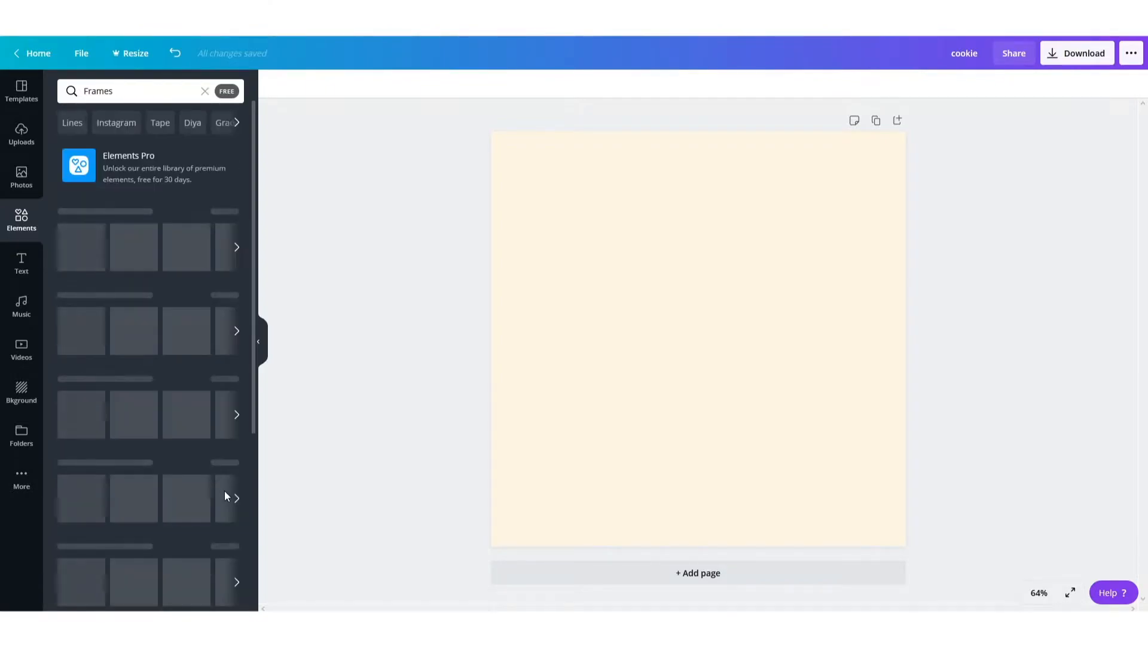
scroll(155, 362, "down", 3)
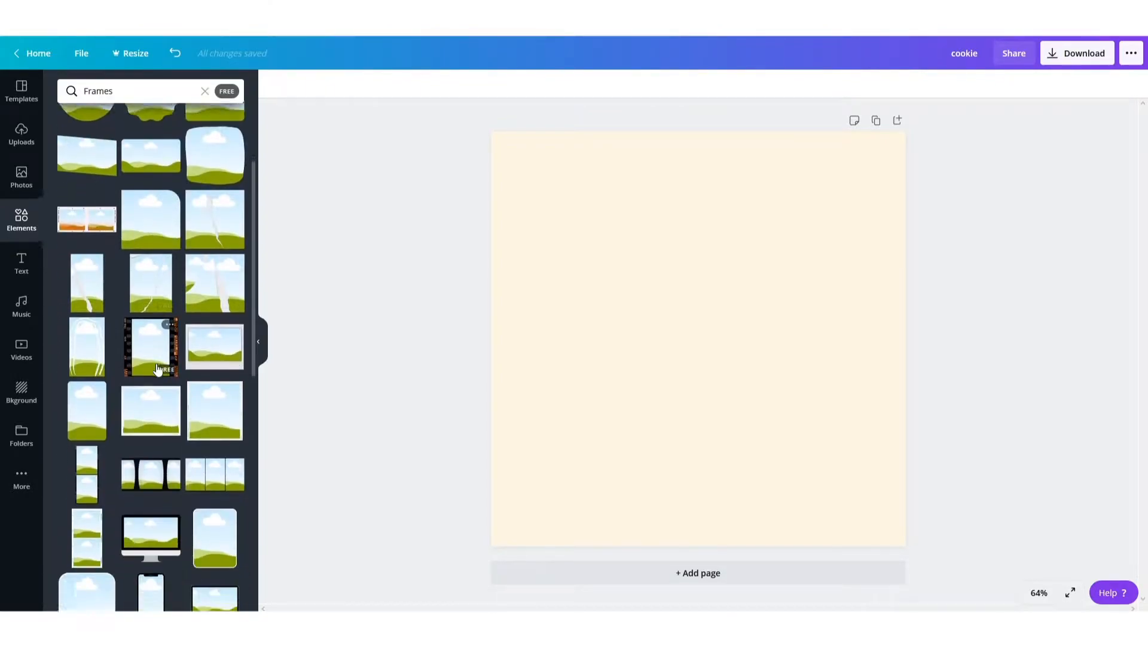
scroll(156, 368, "down", 5)
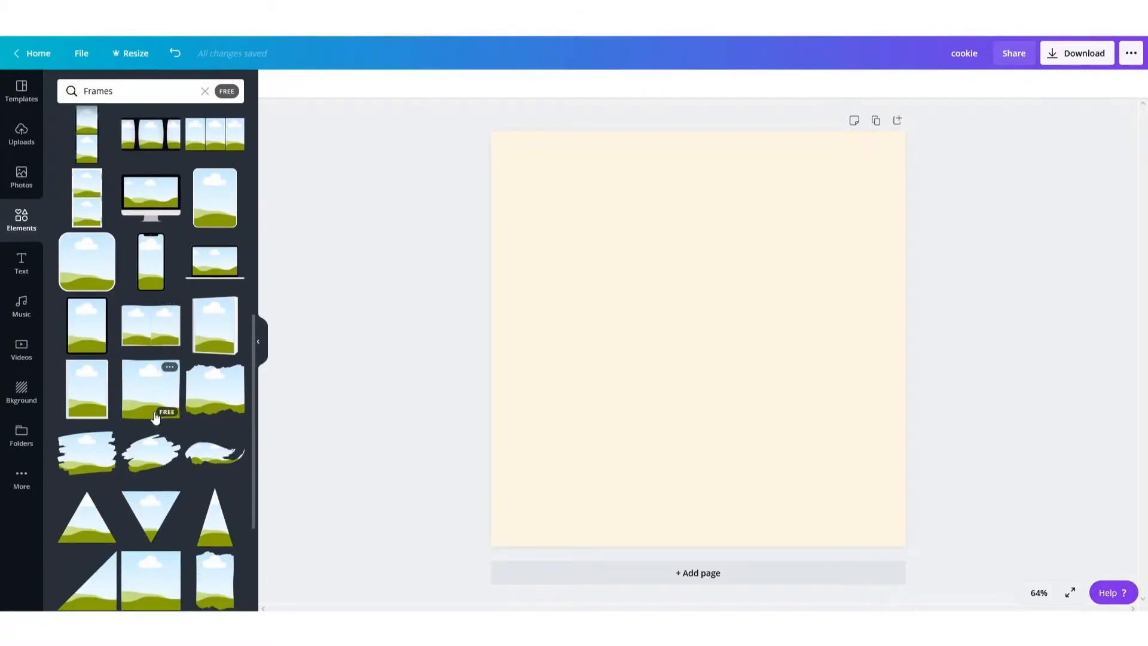
scroll(154, 417, "down", 3)
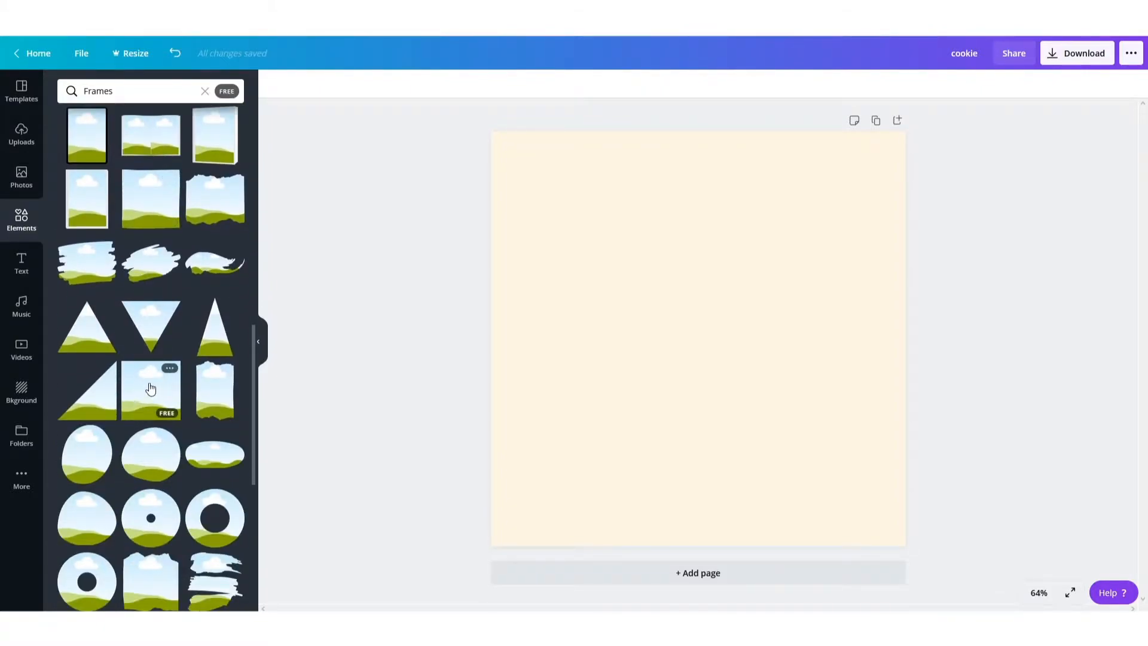
left_click(150, 389)
left_click_drag(653, 288, 583, 243)
left_click_drag(740, 414, 838, 522)
left_click_drag(718, 389, 721, 397)
left_click(406, 386)
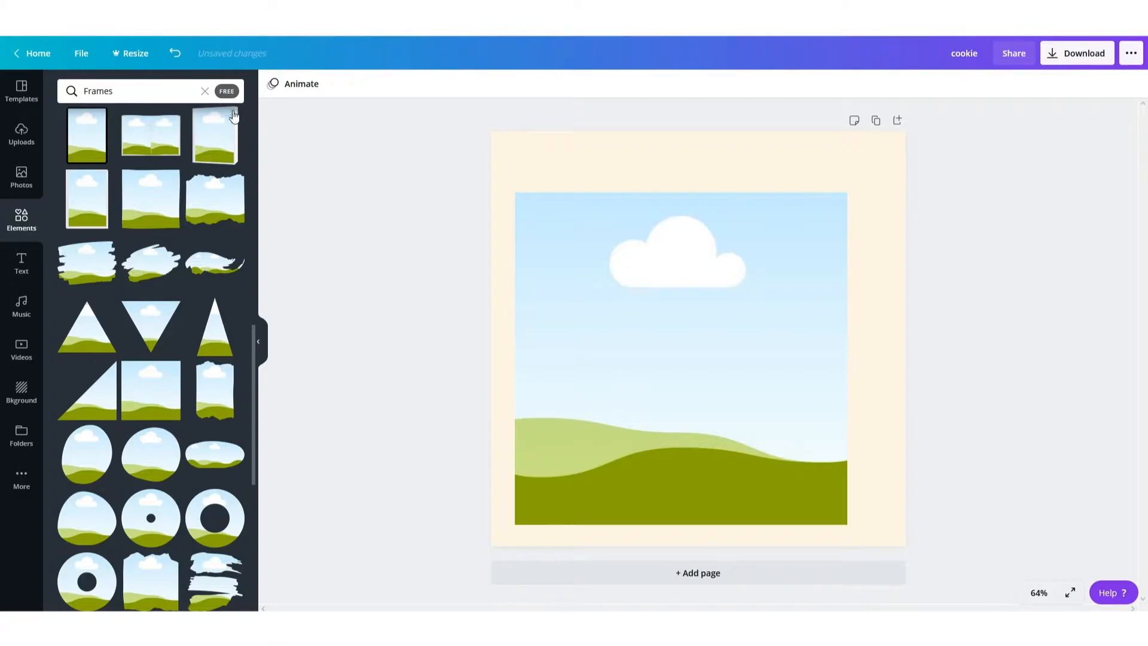
Add a square shape to the page and fill it with the dark brown custom color #572304
left_click(204, 91)
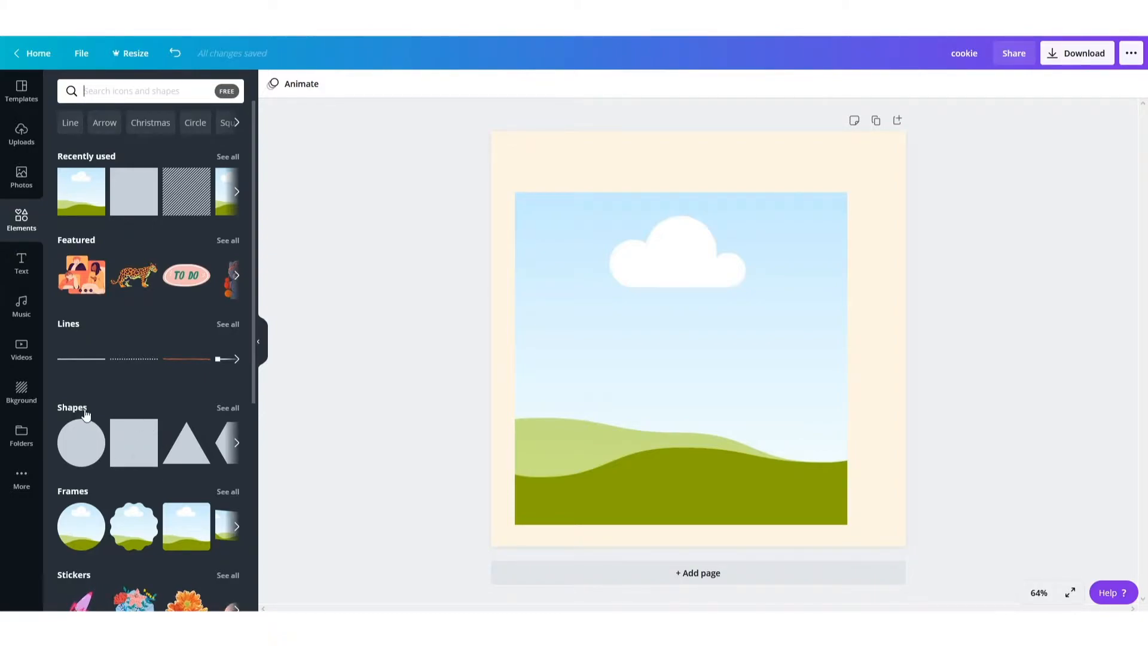
left_click(128, 445)
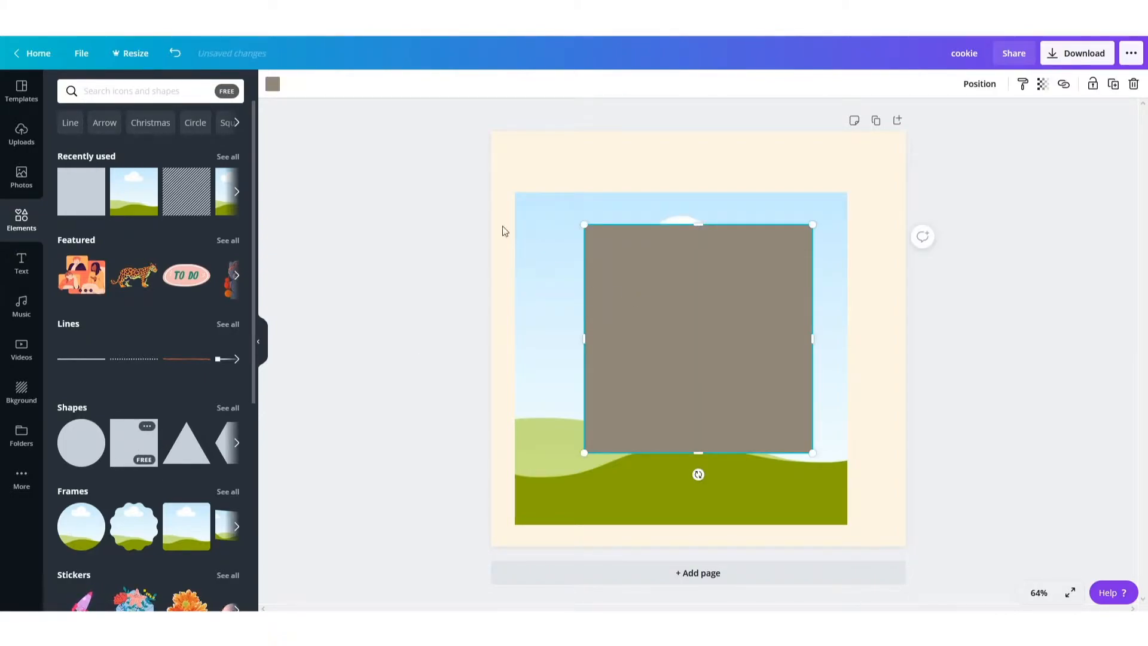
left_click(273, 84)
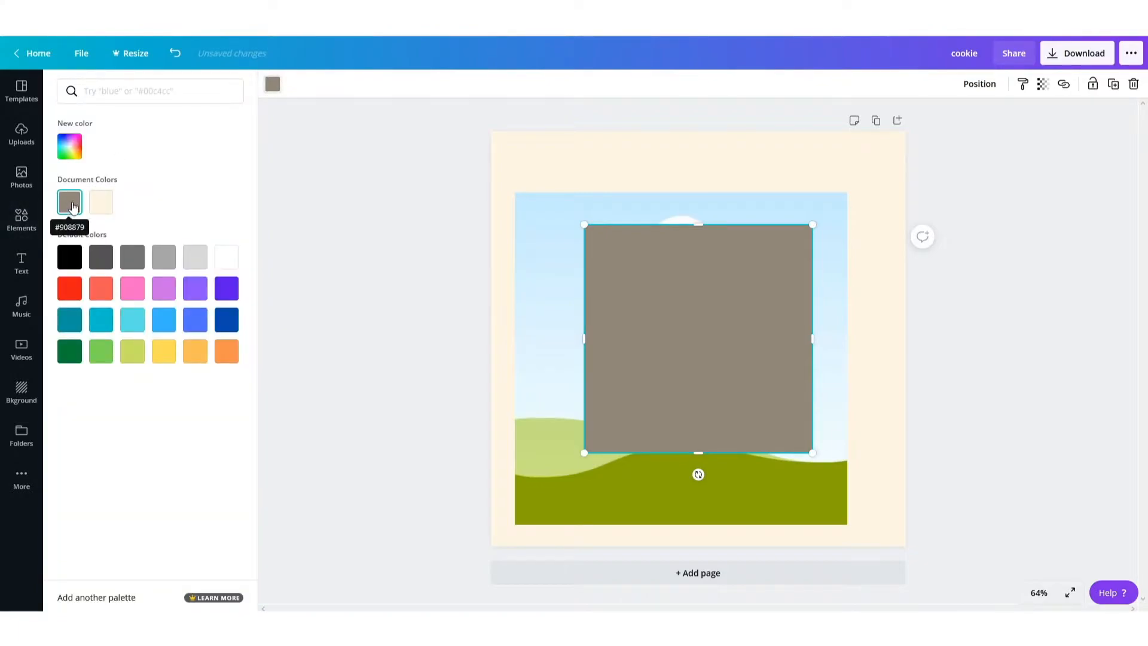
left_click(226, 351)
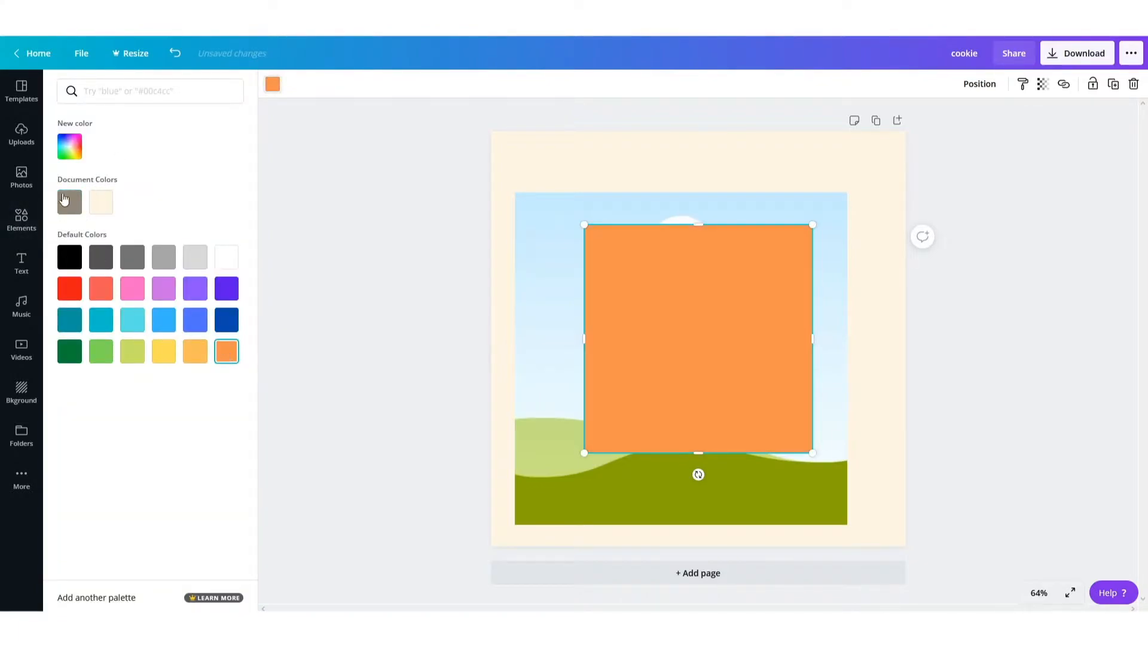
left_click(274, 86)
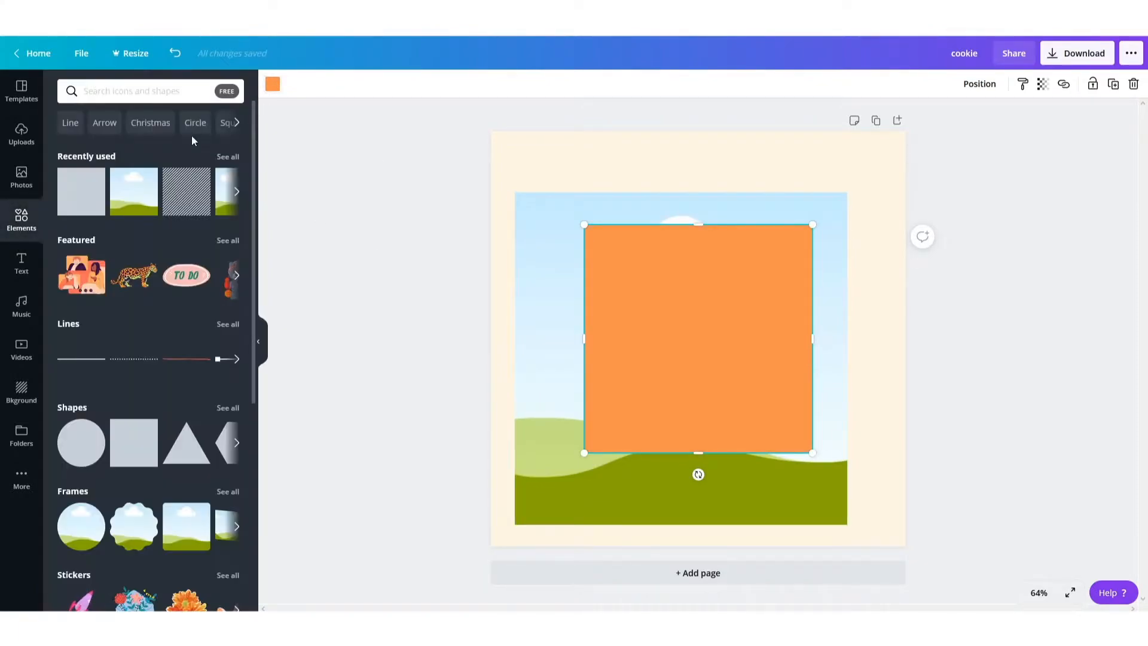
left_click(275, 86)
left_click(76, 142)
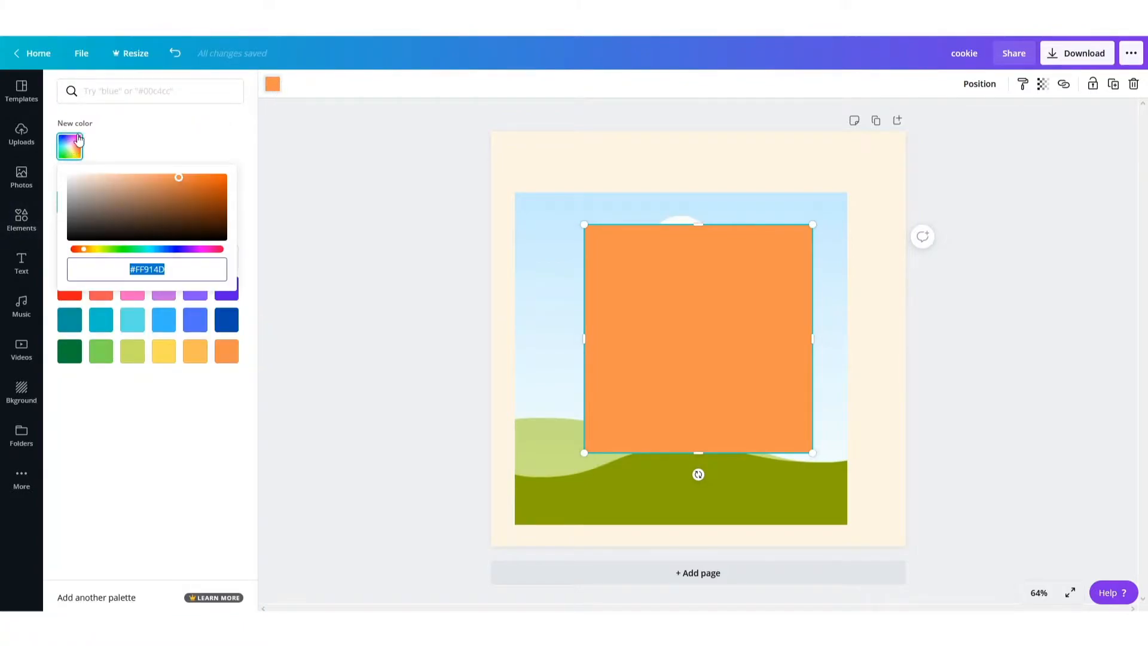
left_click_drag(217, 196, 253, 228)
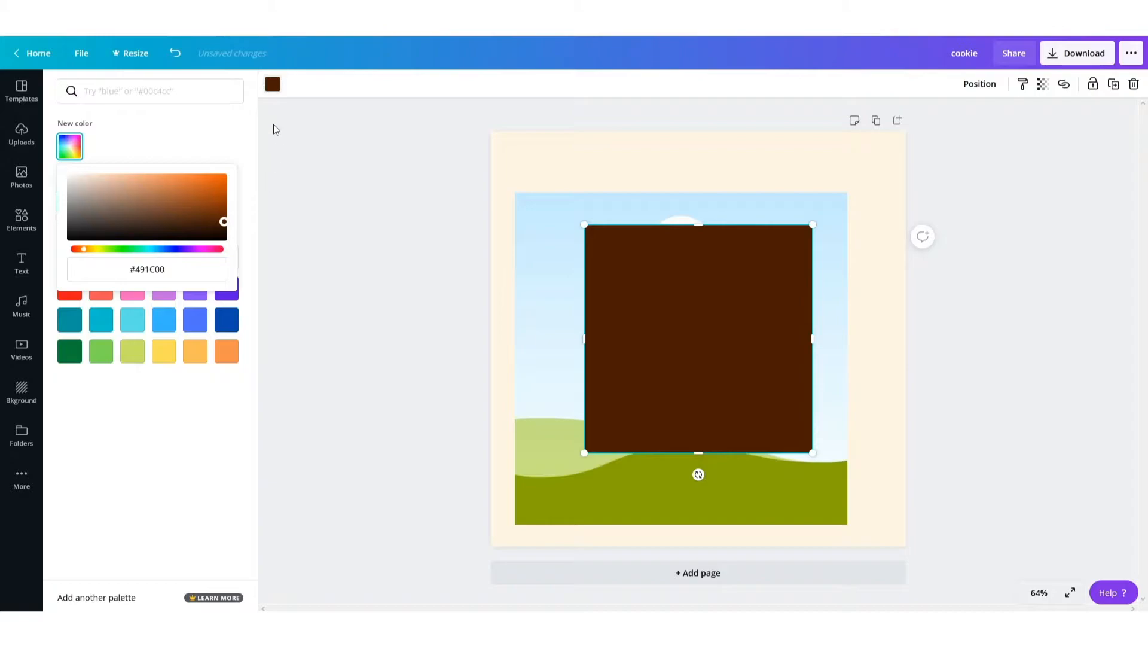
left_click_drag(225, 207, 222, 223)
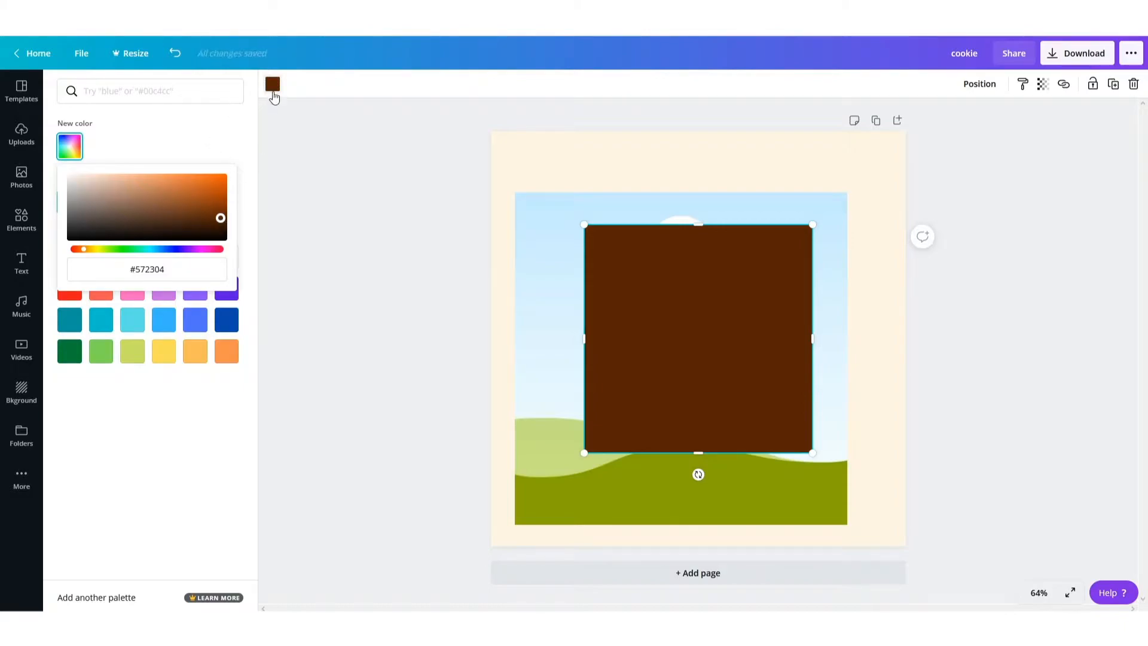
Set the brown square's transparency to 50
left_click(1043, 86)
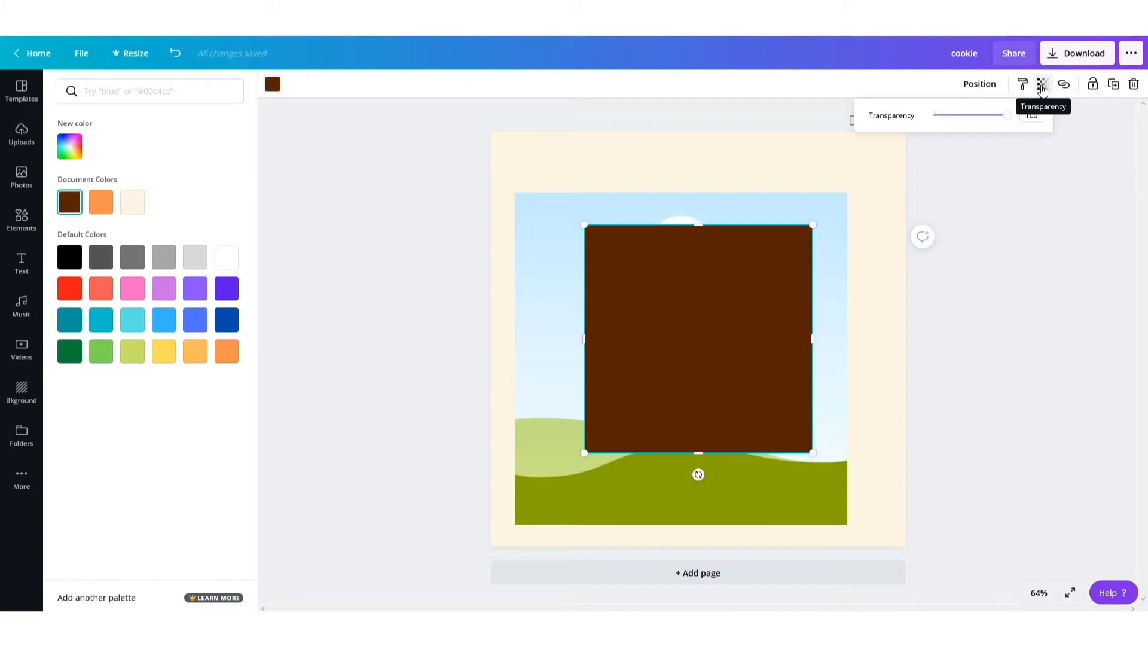
double_click(1030, 116)
type("50")
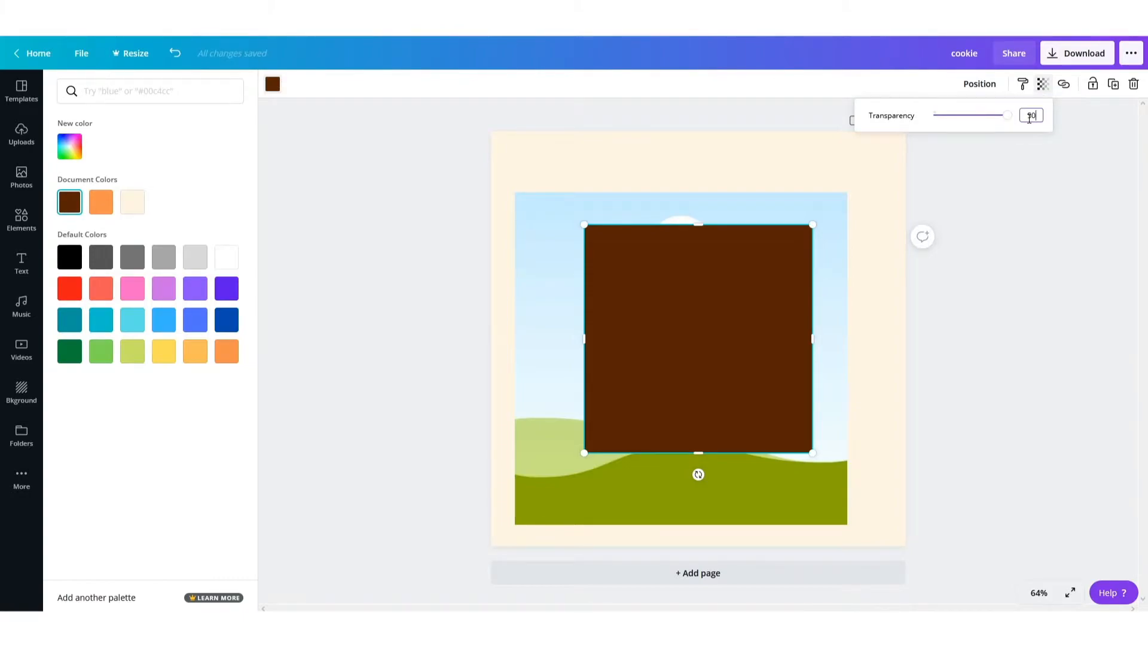
key("Return")
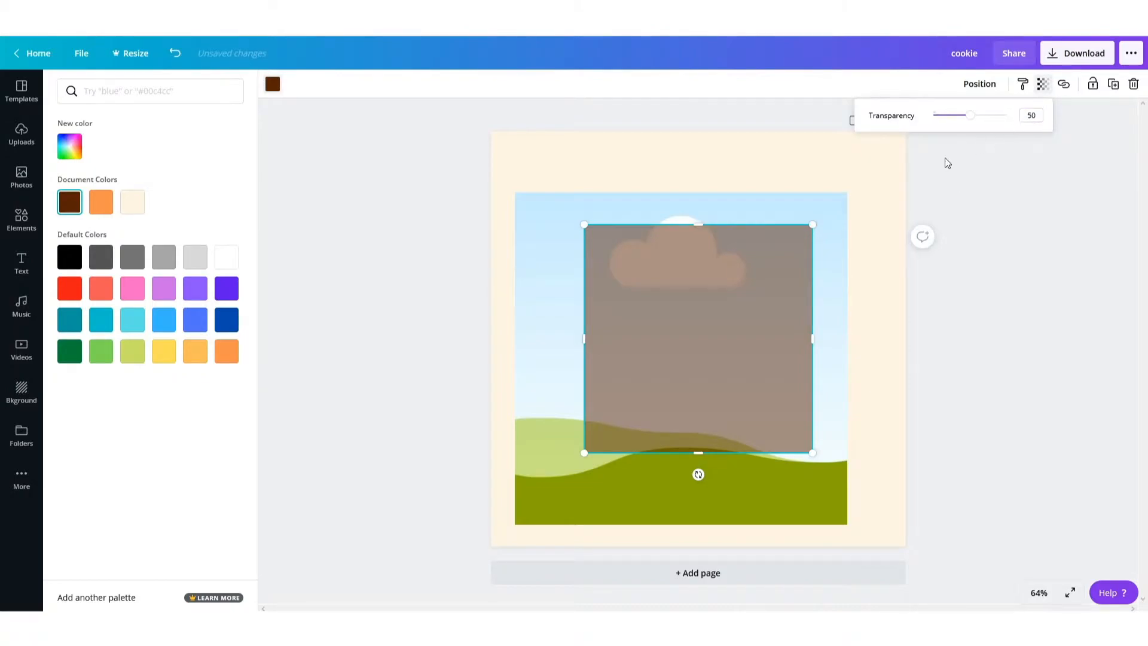
left_click(806, 396)
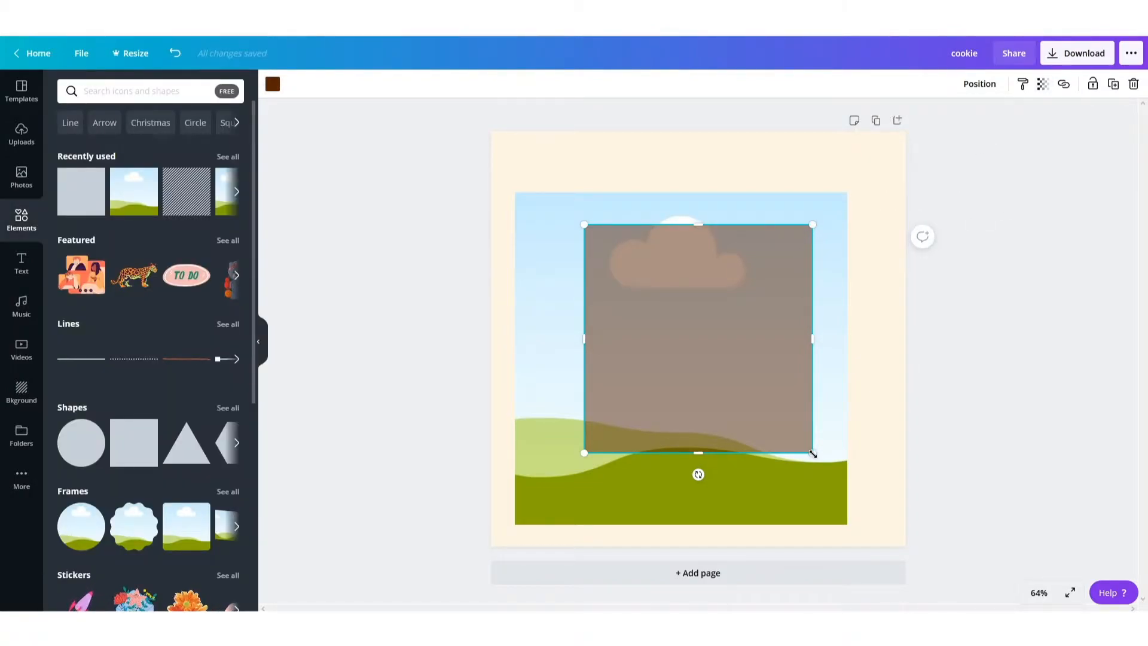
Enlarge the brown square slightly beyond the photo frame, send it backward, and center it behind the frame as an even border
left_click_drag(827, 461, 873, 507)
left_click(978, 87)
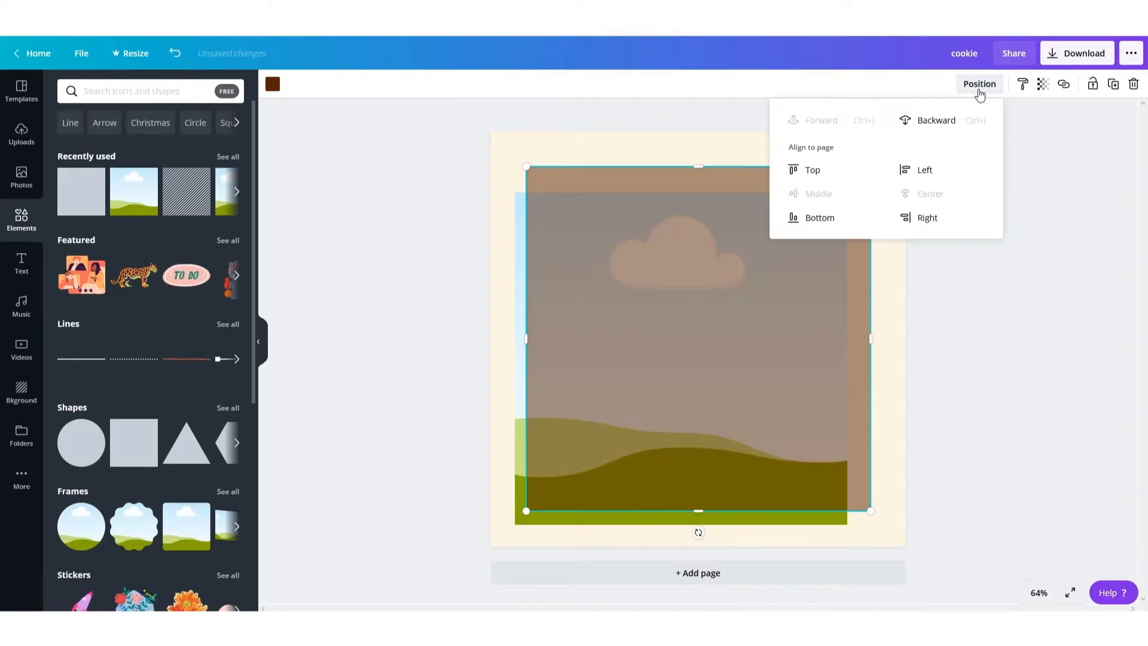
left_click(950, 129)
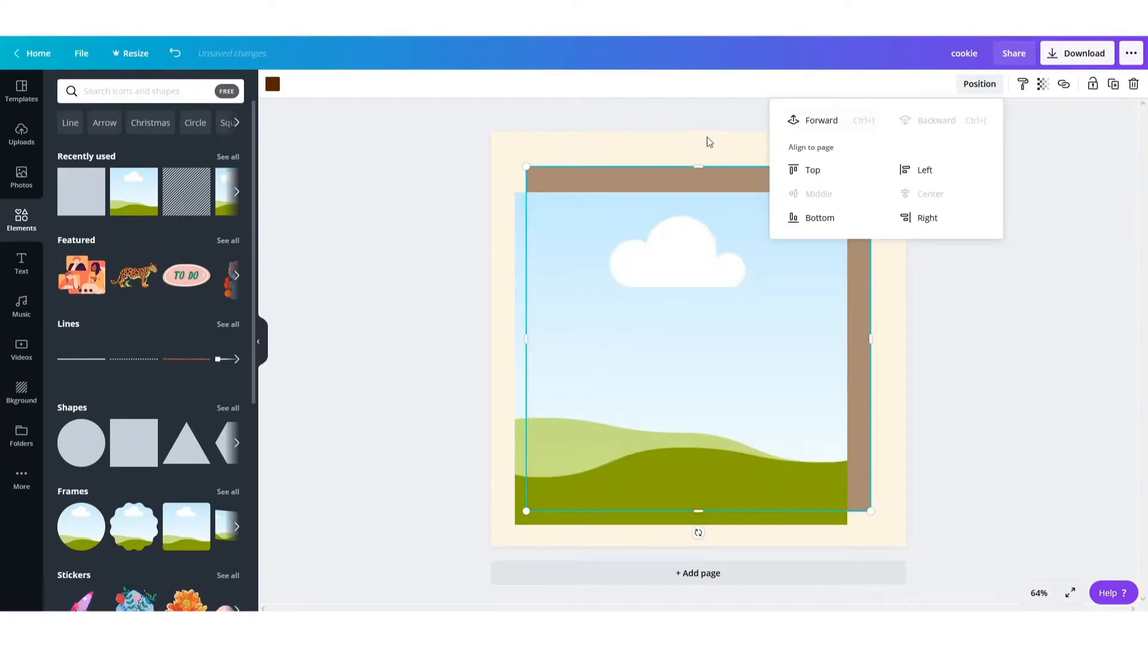
left_click(402, 187)
left_click_drag(569, 176, 552, 195)
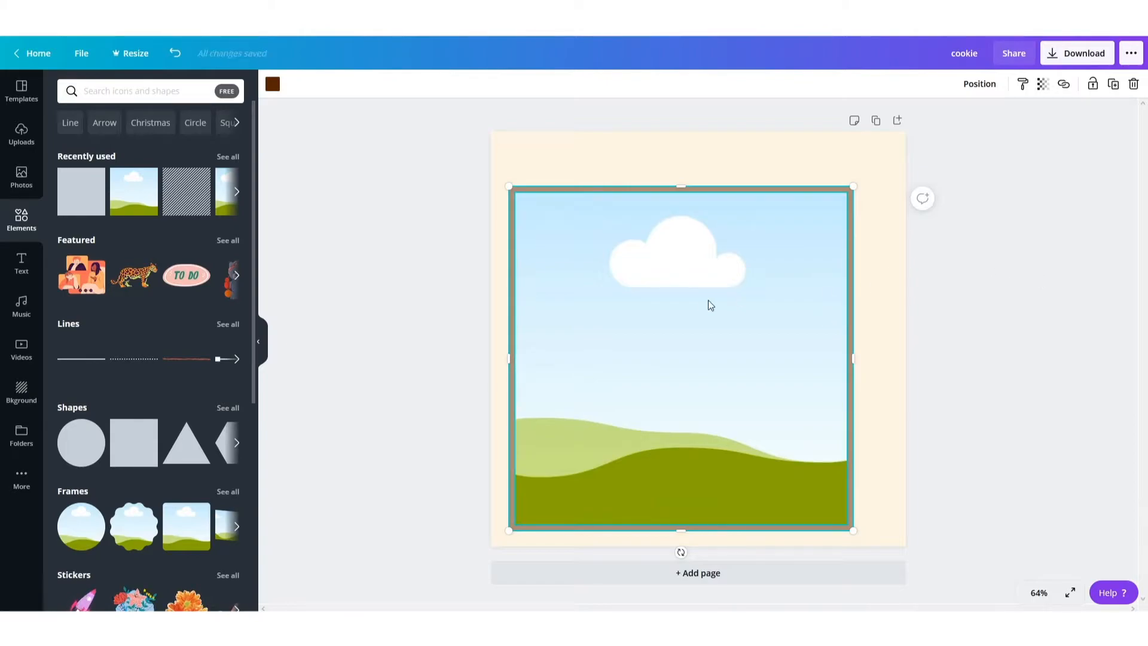
left_click(536, 180)
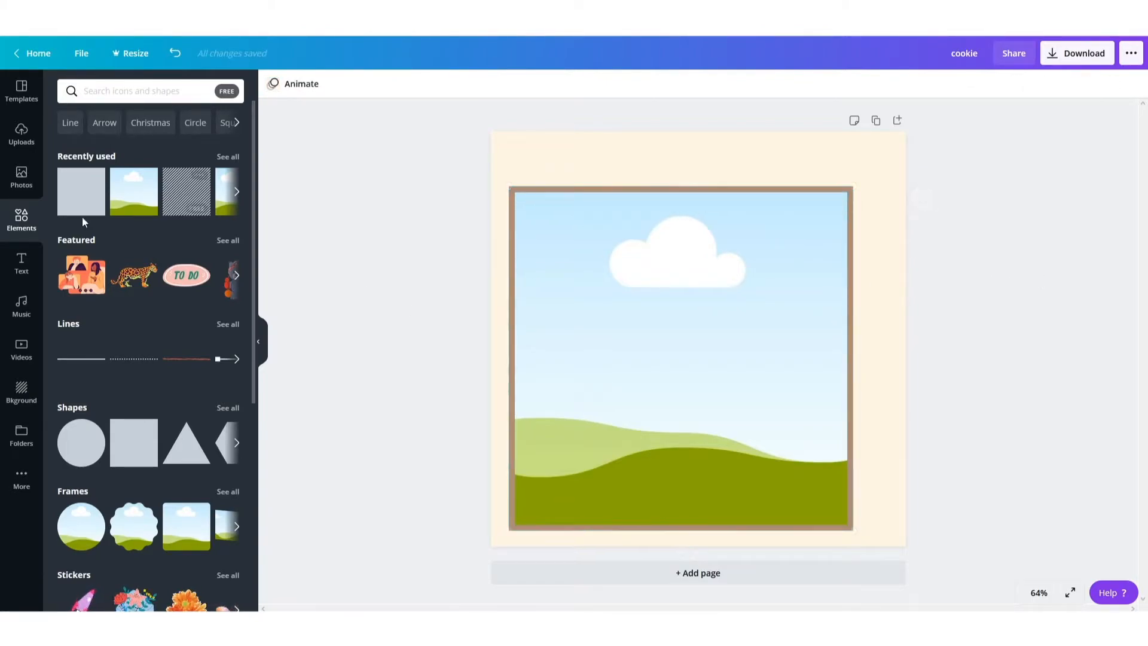
Add the uploaded "Logo" image, shrink it, and place it in the page's upper-right corner above the frame
left_click(22, 134)
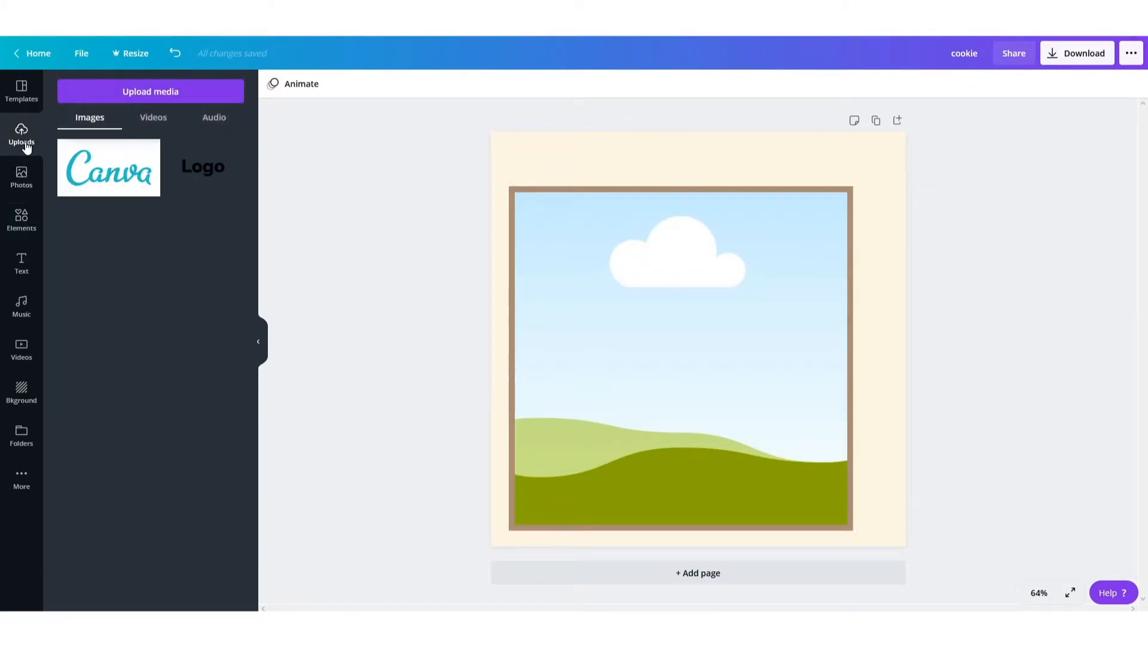
left_click(202, 179)
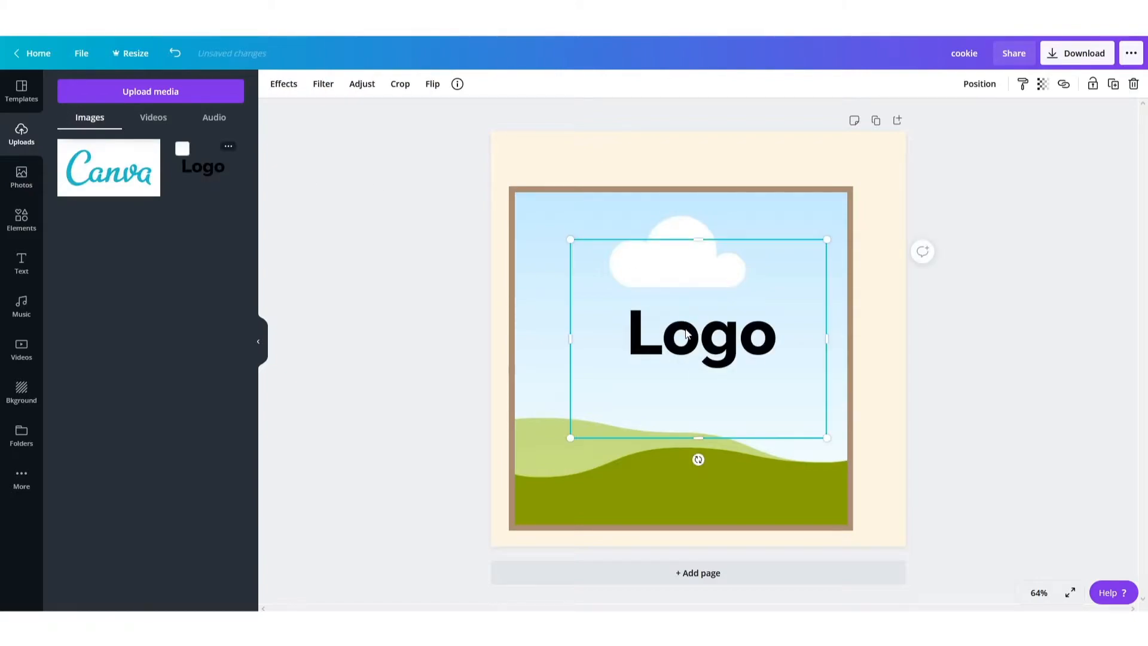
left_click_drag(689, 336, 820, 153)
left_click_drag(700, 261, 805, 205)
mouse_move(878, 153)
left_mouse_down()
mouse_move(856, 163)
mouse_move(878, 161)
left_mouse_up()
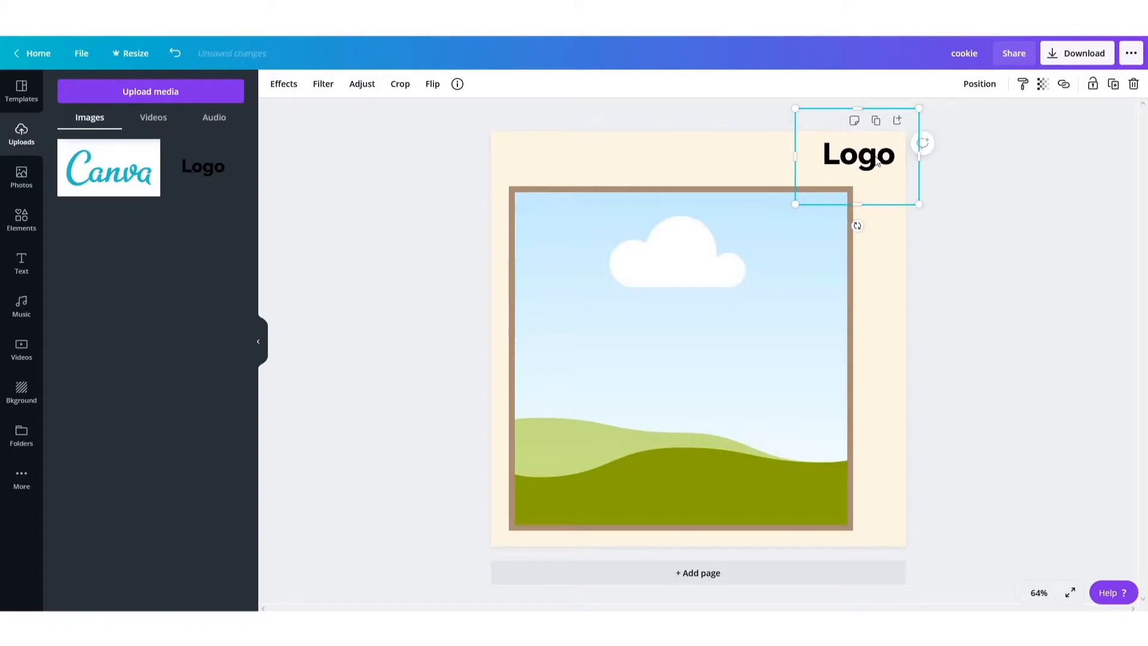
left_click(988, 216)
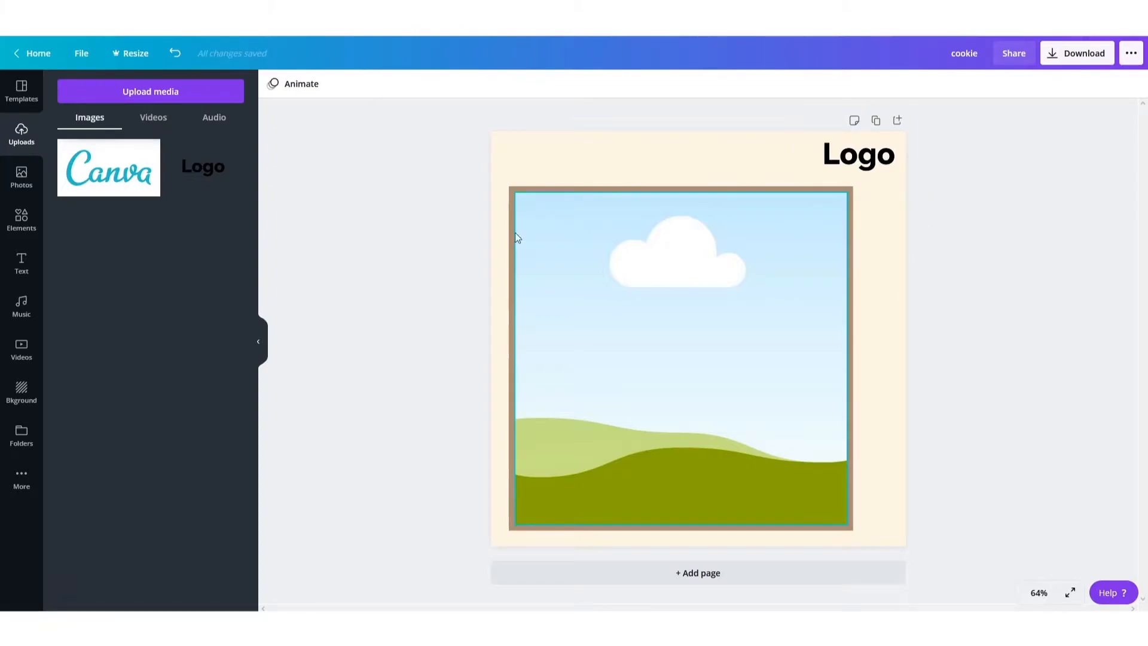
Add the diagonally striped square shape to the page and fill it with the document's dark brown
left_click(21, 221)
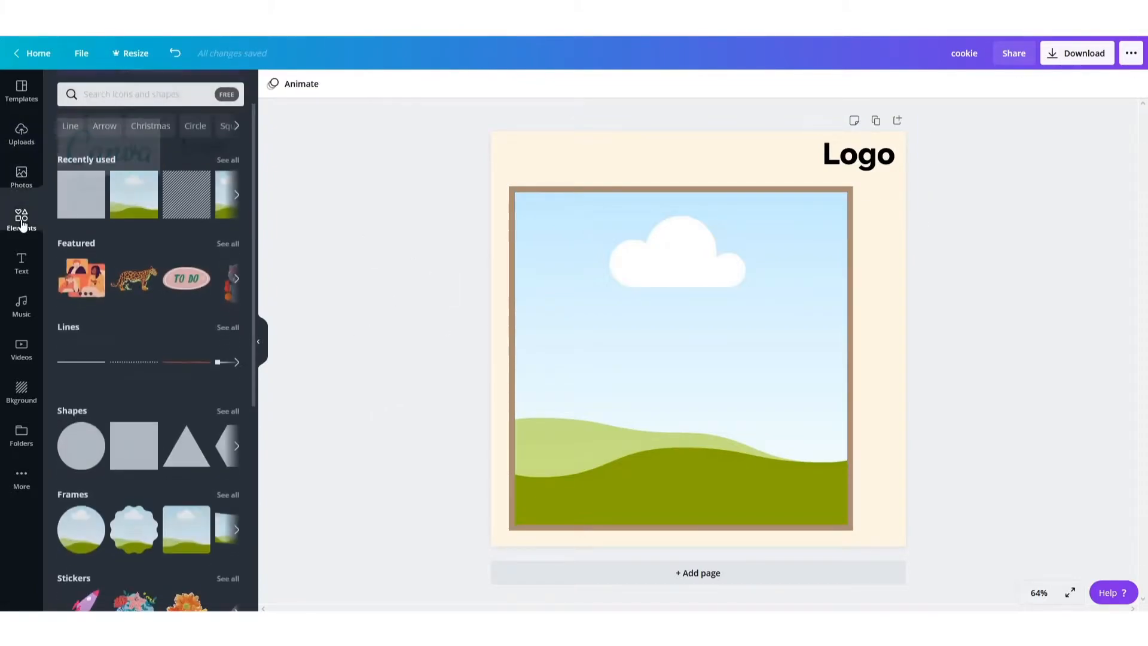
left_click(70, 409)
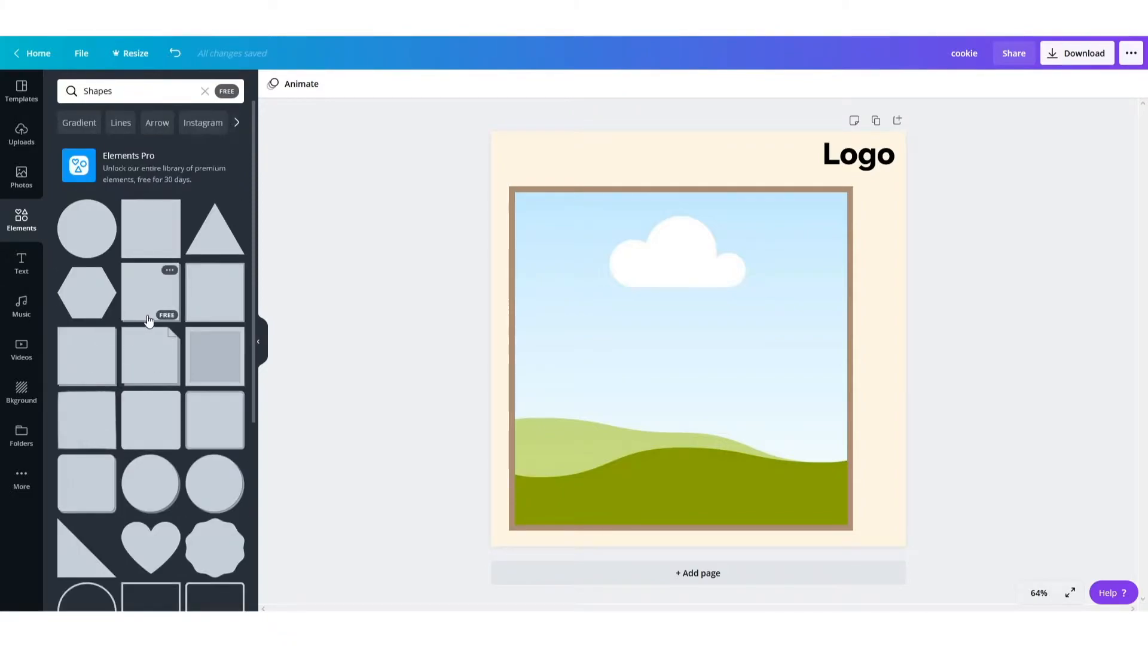
scroll(150, 326, "down", 5)
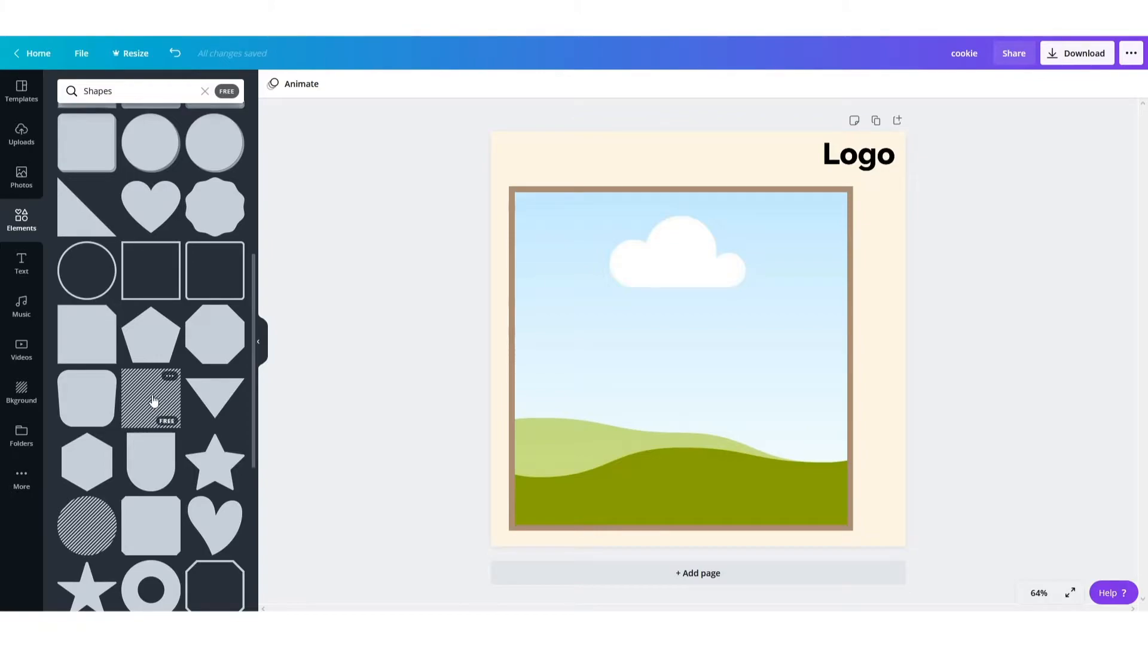
left_click(154, 400)
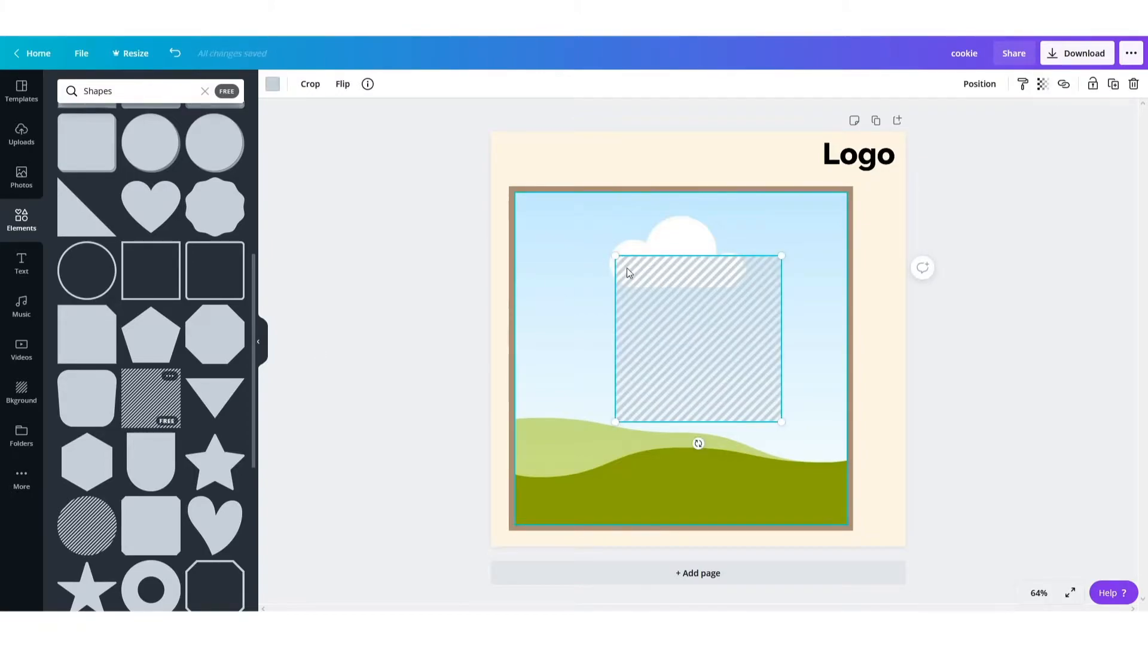
left_click(276, 93)
left_click(70, 201)
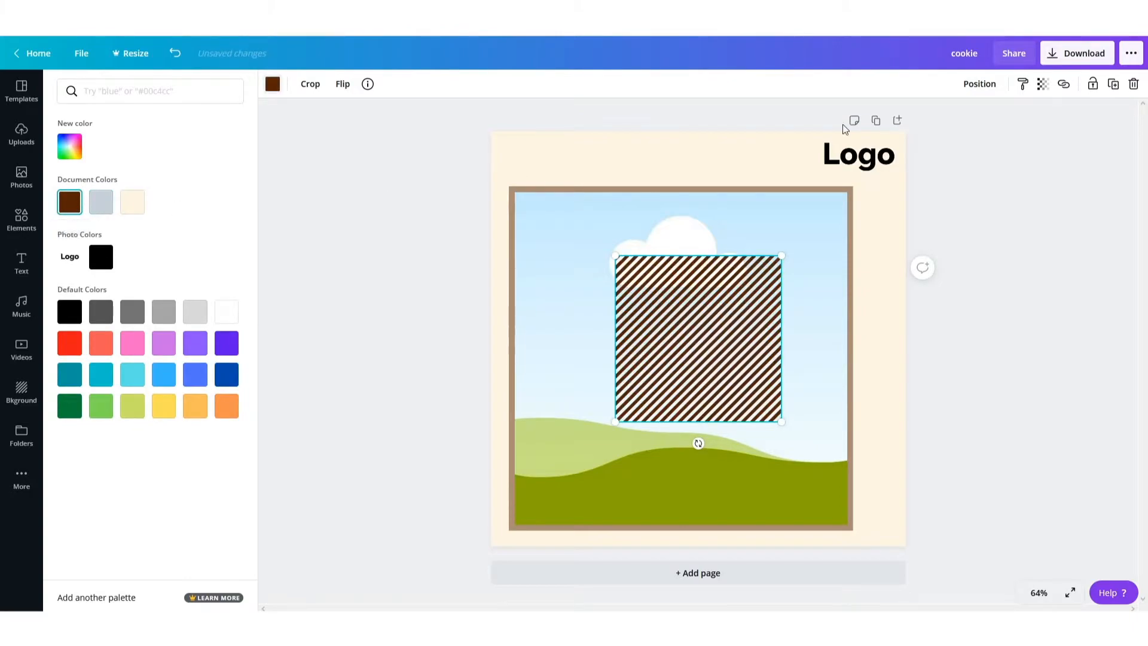
Set the striped square's transparency to 50
left_click(1043, 86)
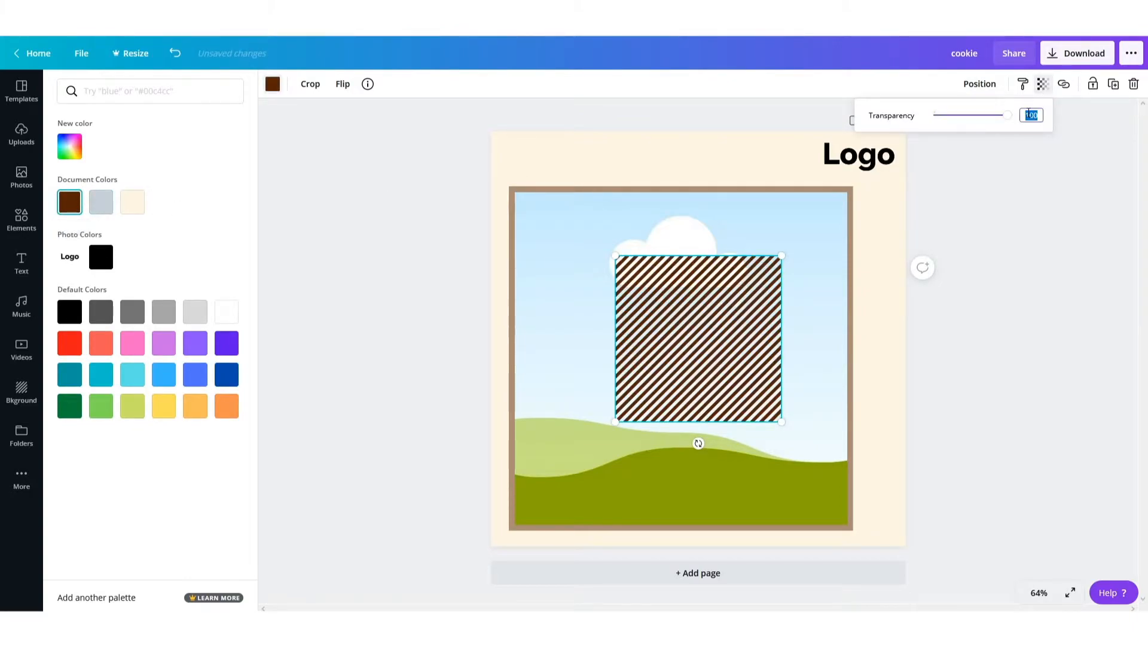
type("50")
key("Return")
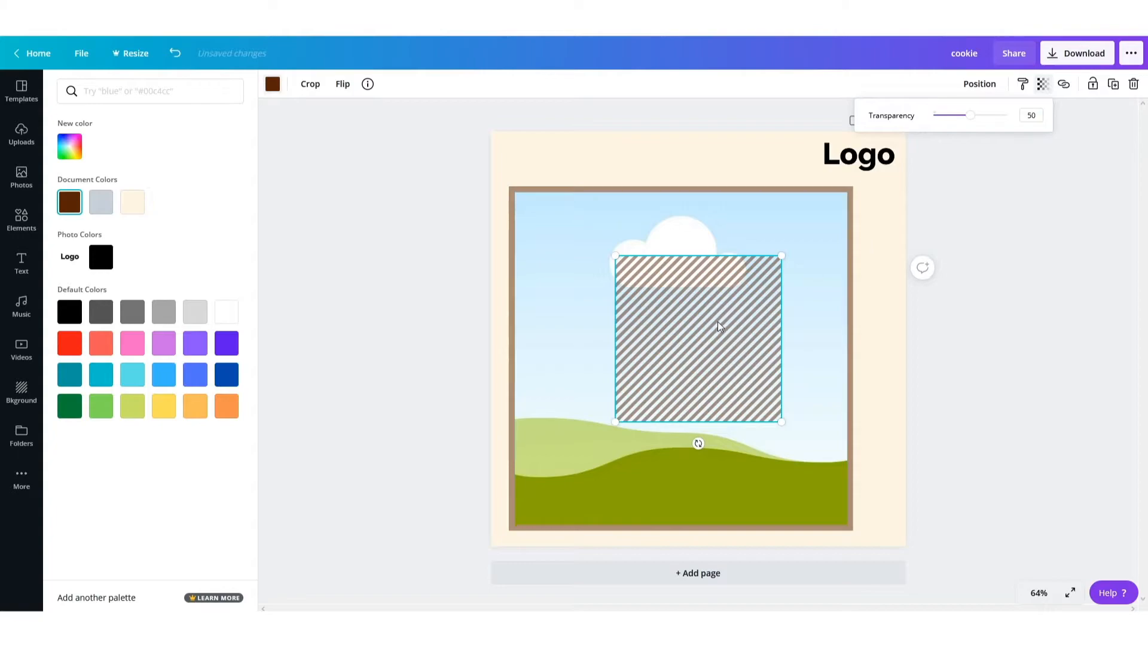
Enlarge the striped square and move it mostly off the page's upper edge, leaving a striped band above the frame that stops before the logo
left_click_drag(721, 329, 553, 82)
left_click_drag(615, 171, 915, 241)
left_click_drag(666, 299, 666, 107)
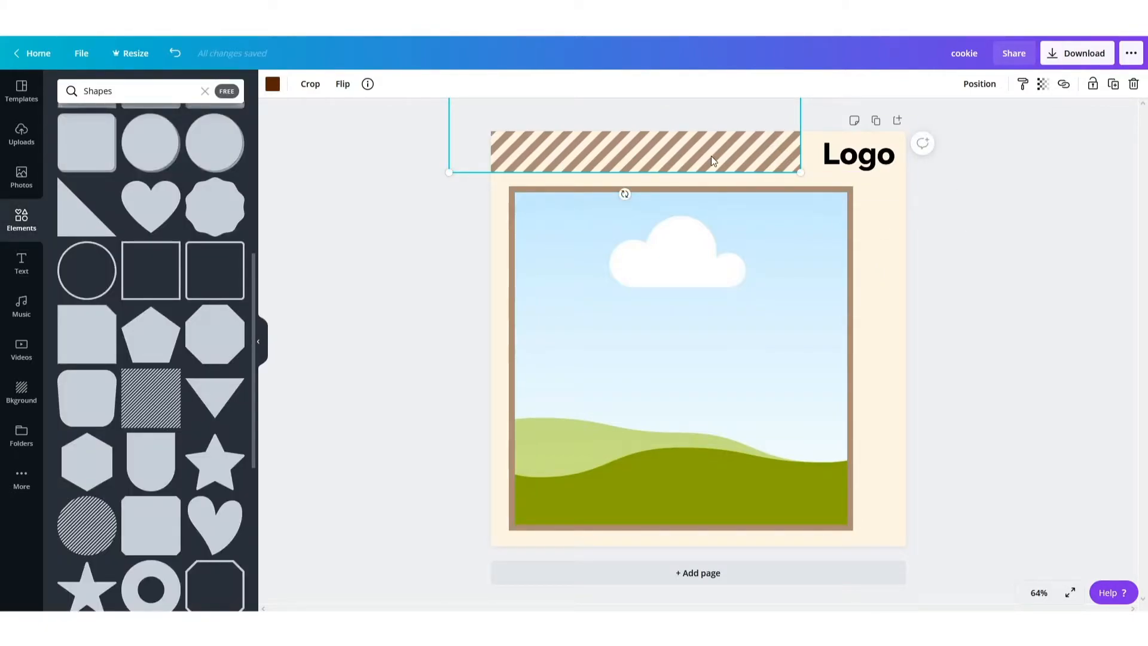
Duplicate the striped square and place the copy mostly off the page's right edge as a vertical band beside the frame, below the logo
left_click_drag(686, 154, 1080, 468)
left_click_drag(881, 209, 915, 301)
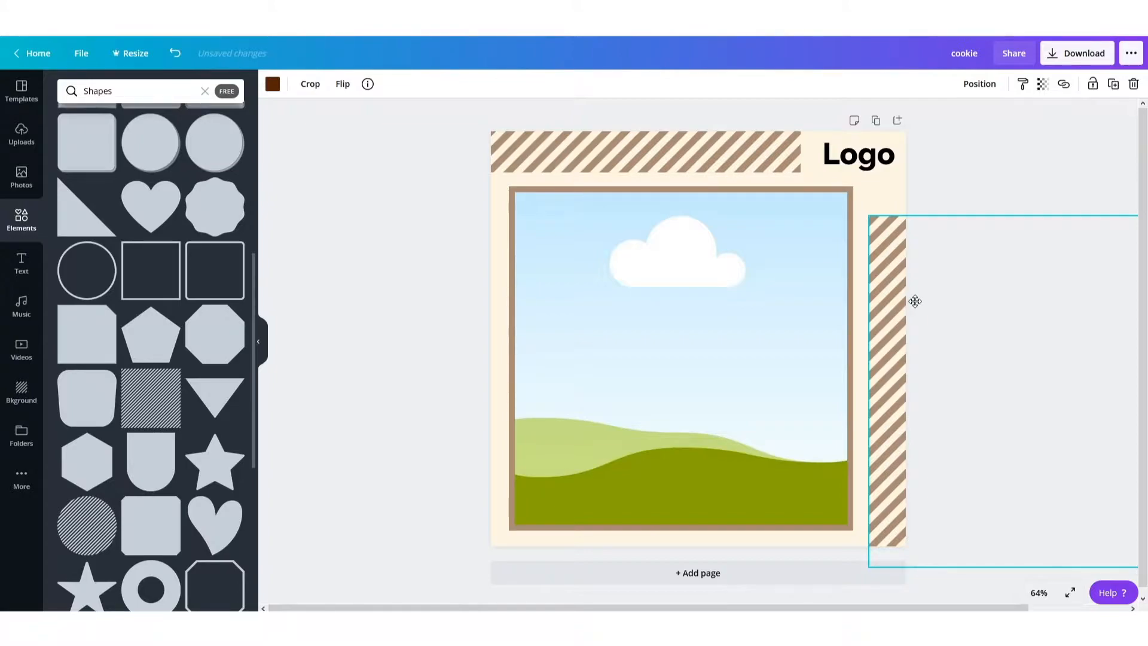
left_click_drag(916, 300, 916, 295)
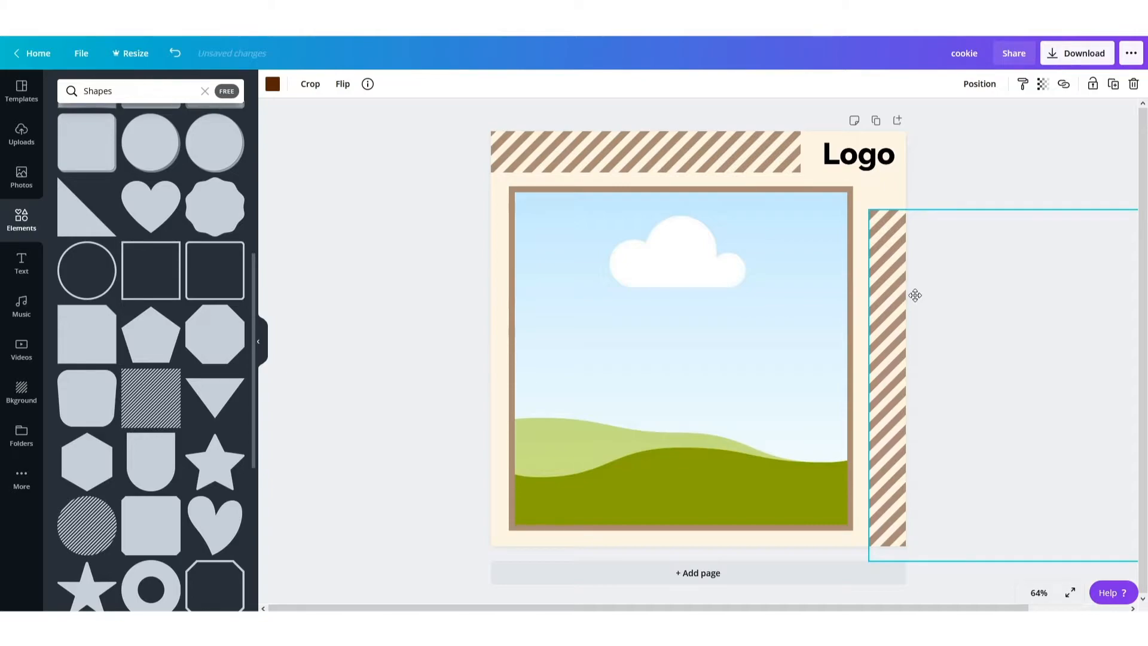
left_click(435, 295)
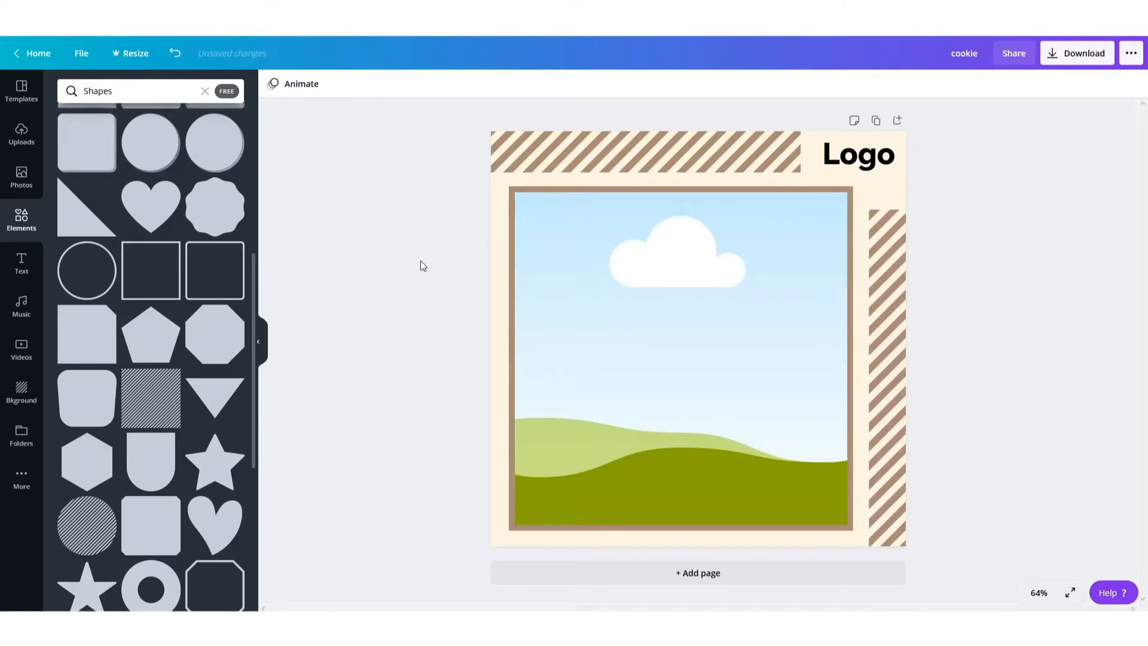
Add a heading to the page reading "It's National cookie day"
left_click(21, 263)
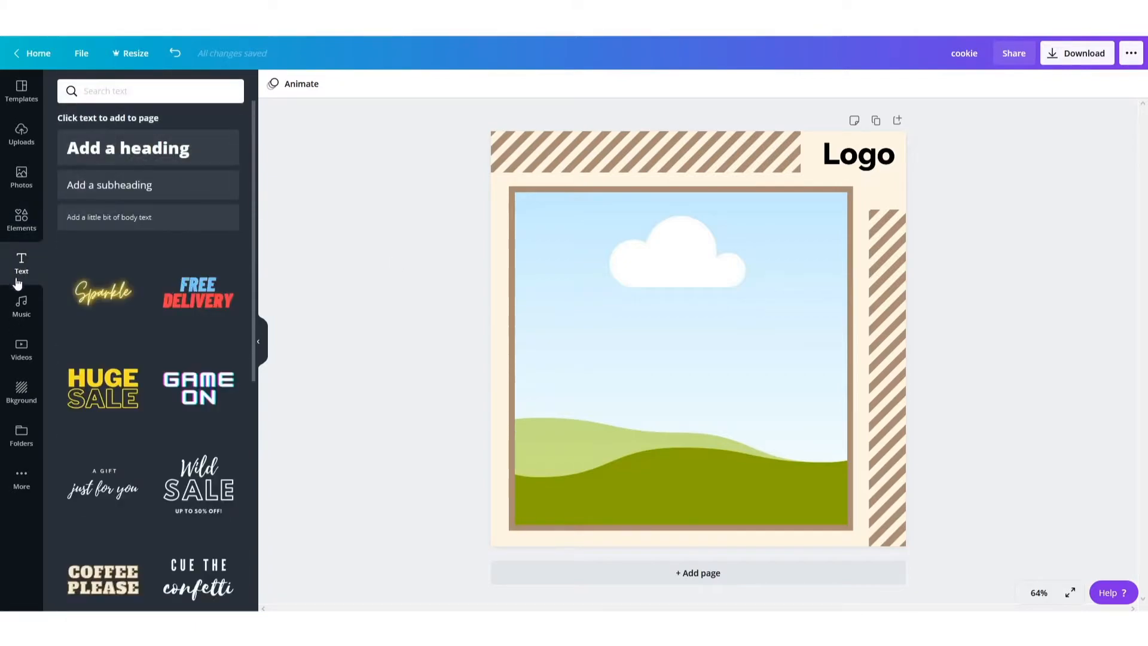
left_click(155, 155)
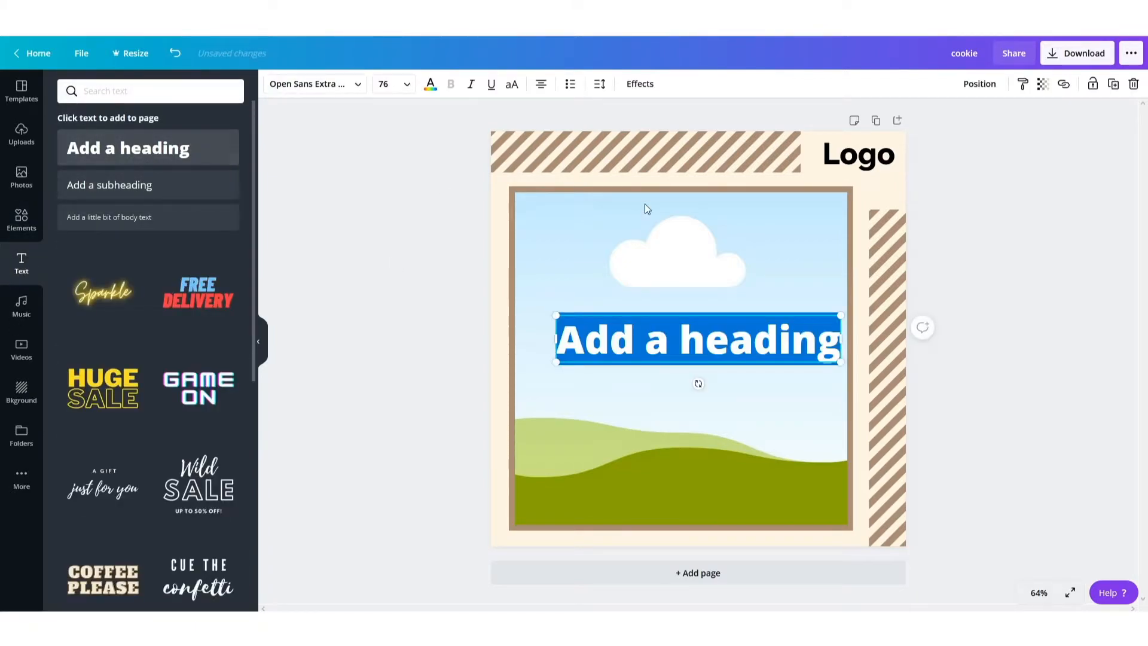
triple_click(664, 344)
type("It")
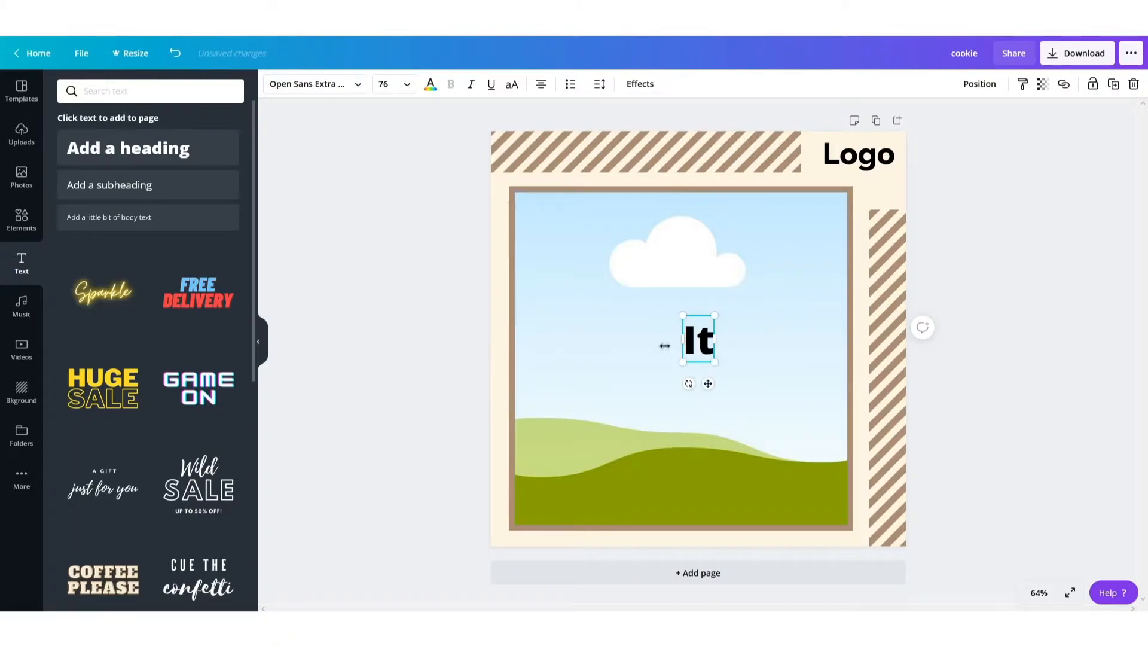
type("'s Natio")
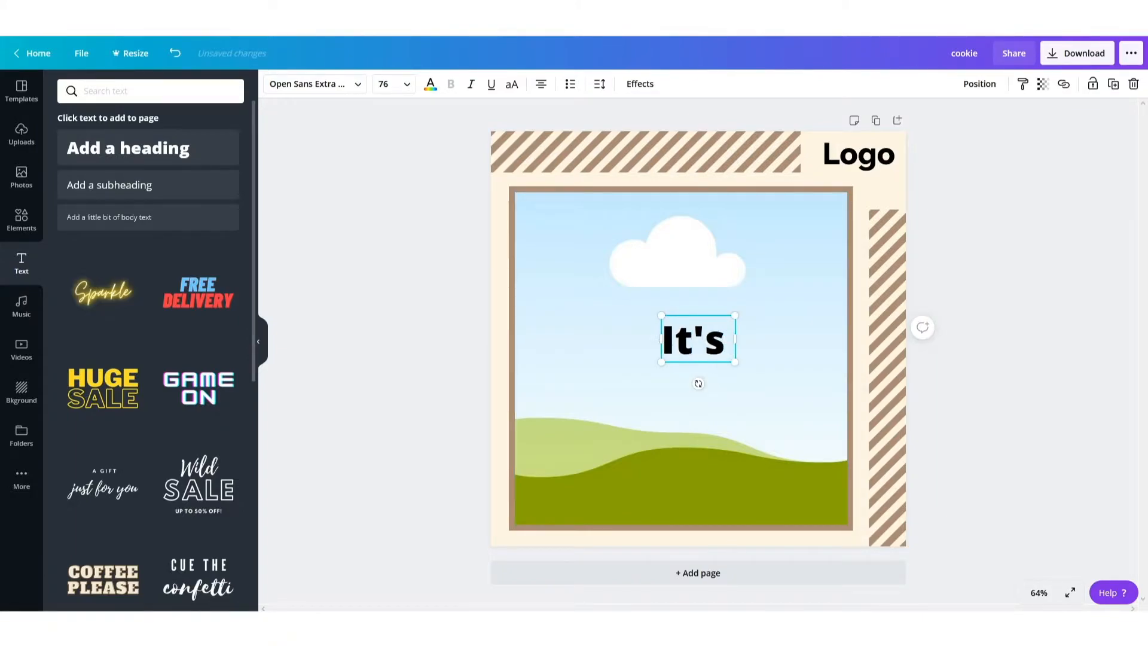
type("nal")
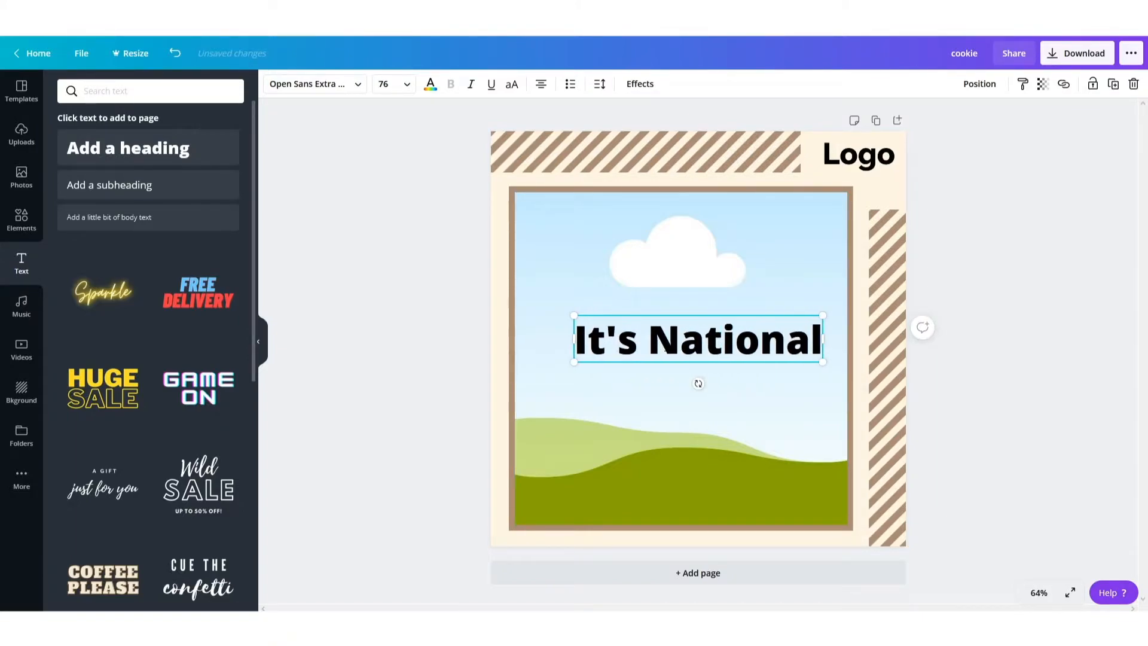
type(" cookie d")
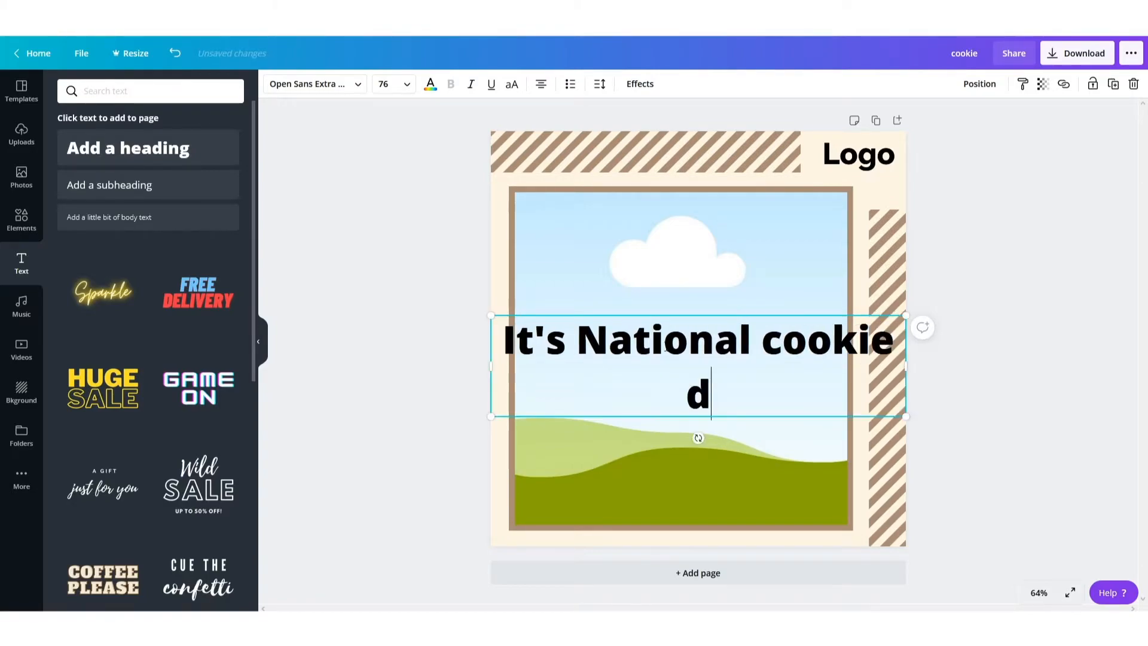
type("ay")
Change the font of the whole heading to Belleza
key("ctrl+a")
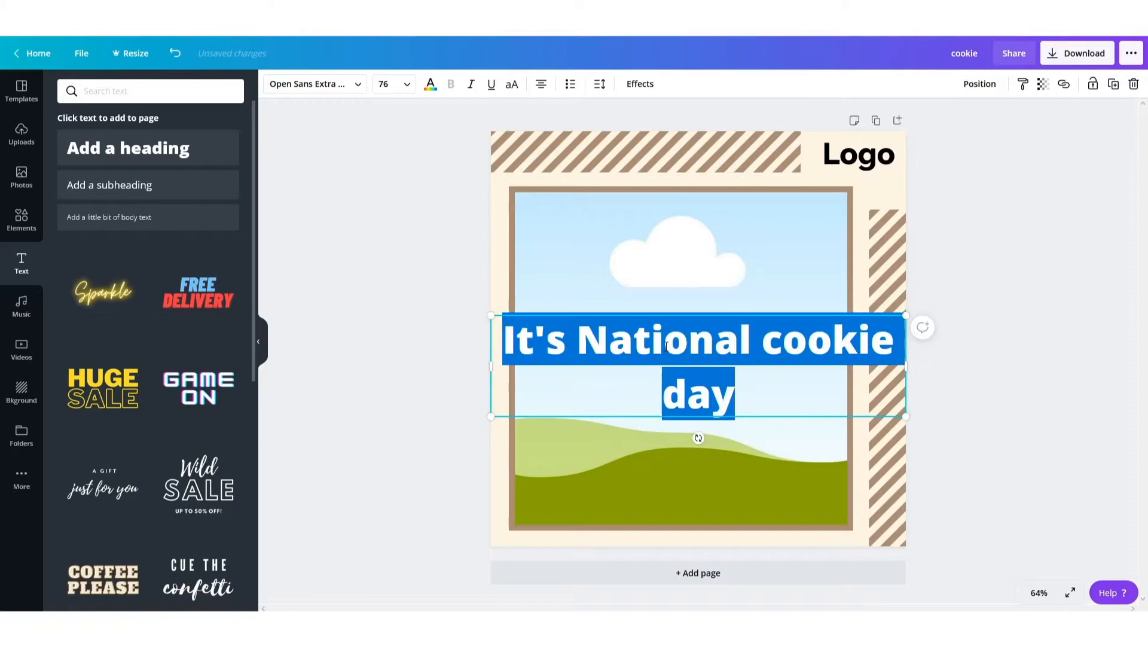
left_click(304, 86)
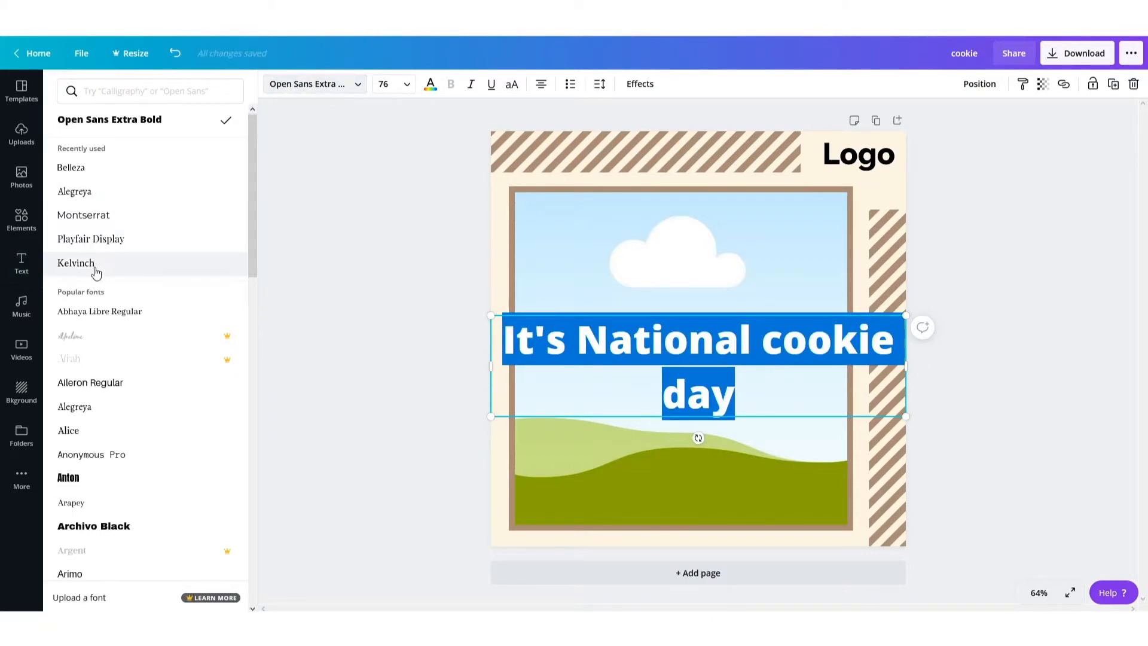
left_click(101, 172)
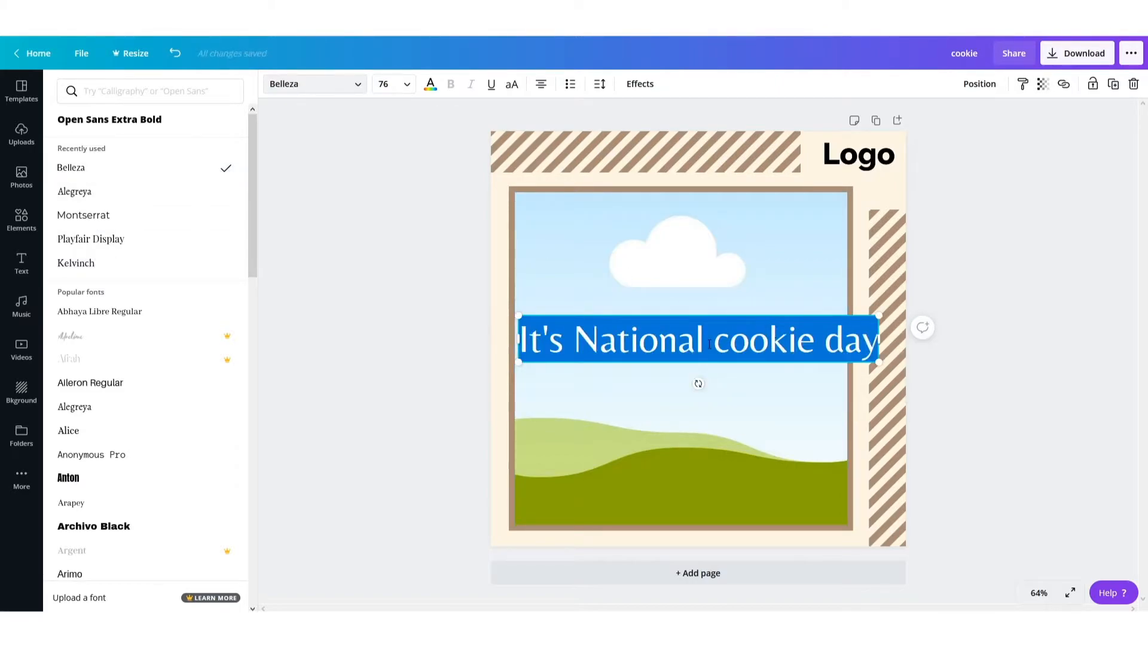
left_click(1025, 278)
Remove the words "cookie day" from the heading, keeping only "It's National"
left_click(849, 339)
left_click_drag(715, 342, 881, 337)
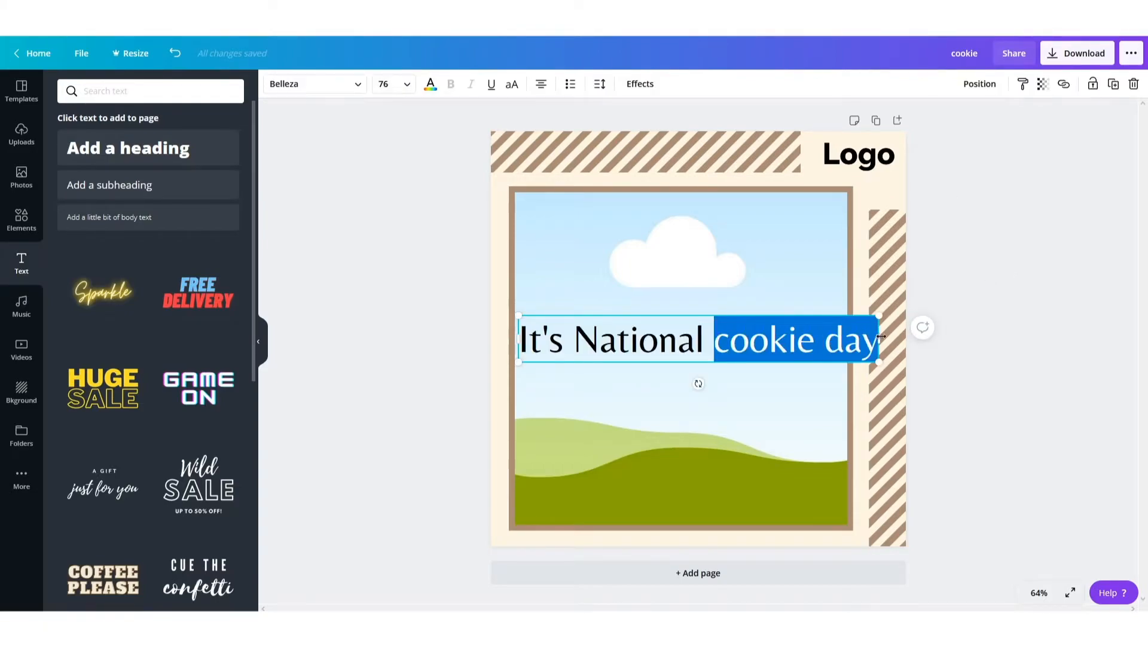
key("BackSpace")
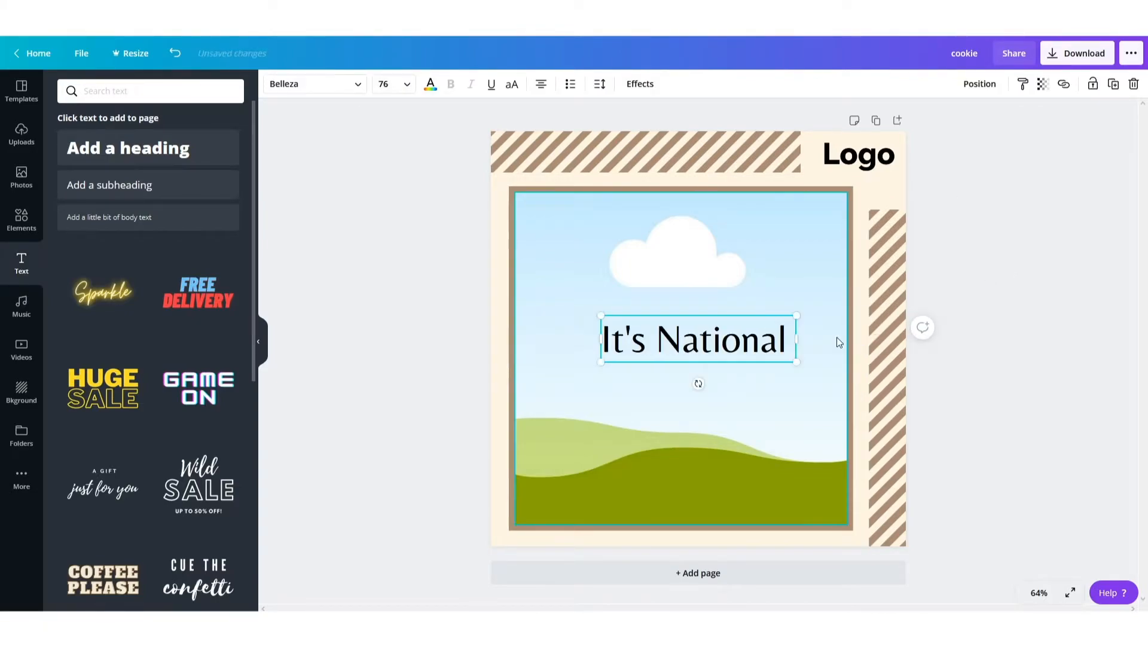
left_click(1009, 328)
Duplicate the "It's National" heading just below itself and change the copy's text to "cookie day"
left_click(755, 349)
left_click_drag(759, 348, 727, 399)
triple_click(716, 392)
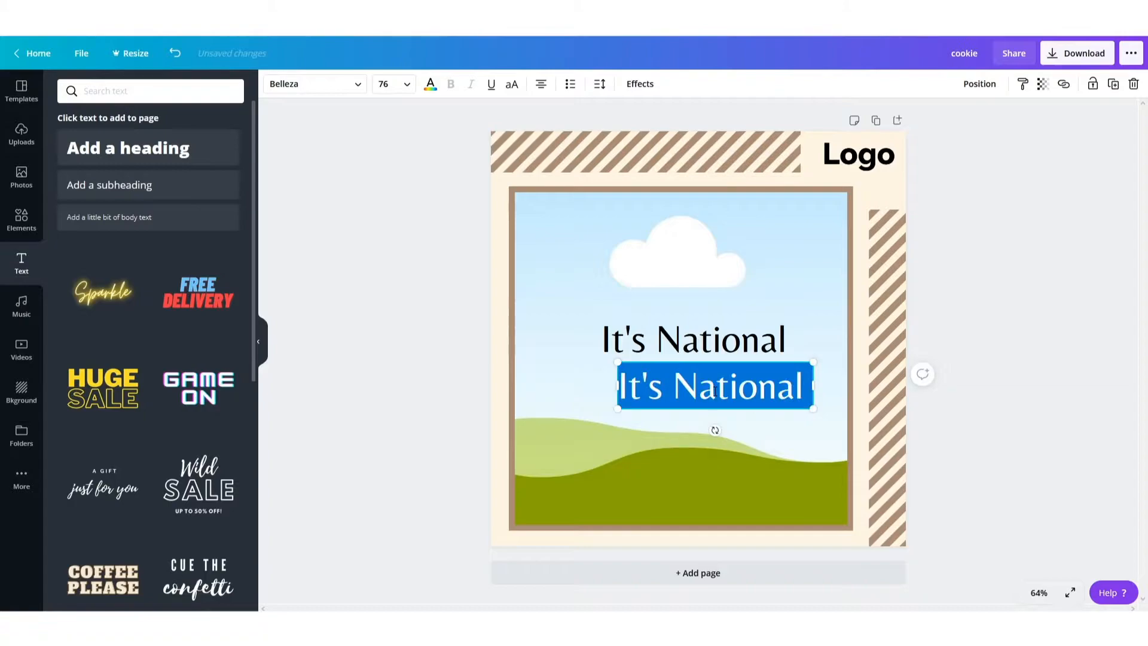
type("cookie day")
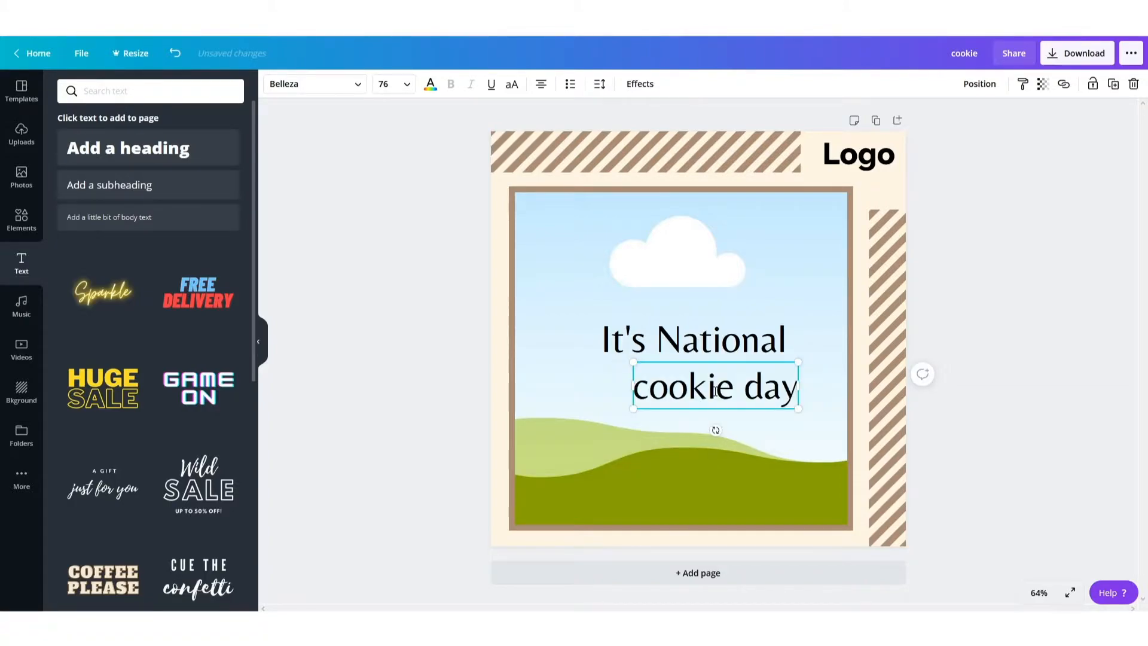
Arrange "It's National" and "cookie day" side by side on one line, extending over the frame's right border
left_click_drag(642, 343, 582, 342)
left_click_drag(660, 389, 757, 341)
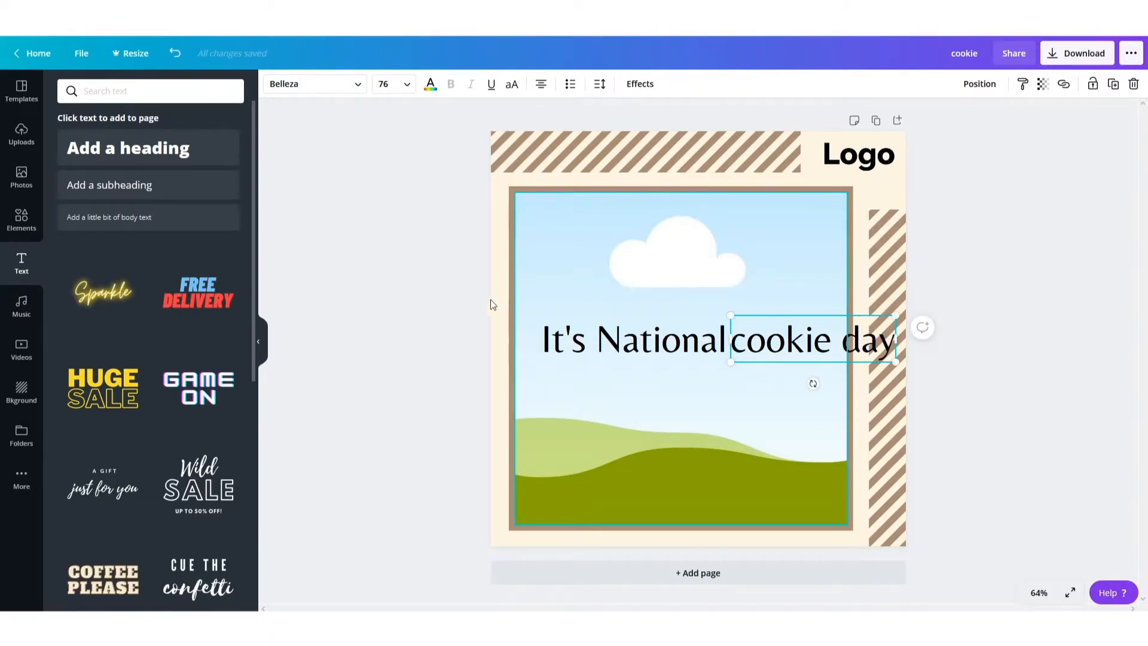
left_click(433, 296)
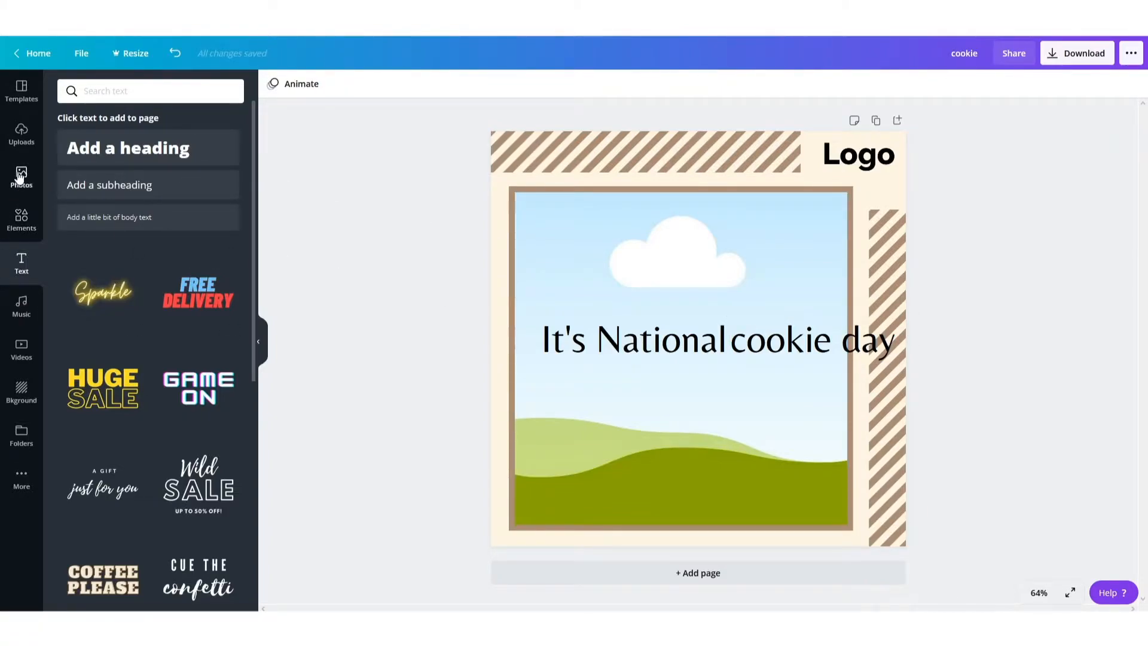
Add a plain square shape behind the heading texts and fill it with the document's dark brown
left_click(23, 220)
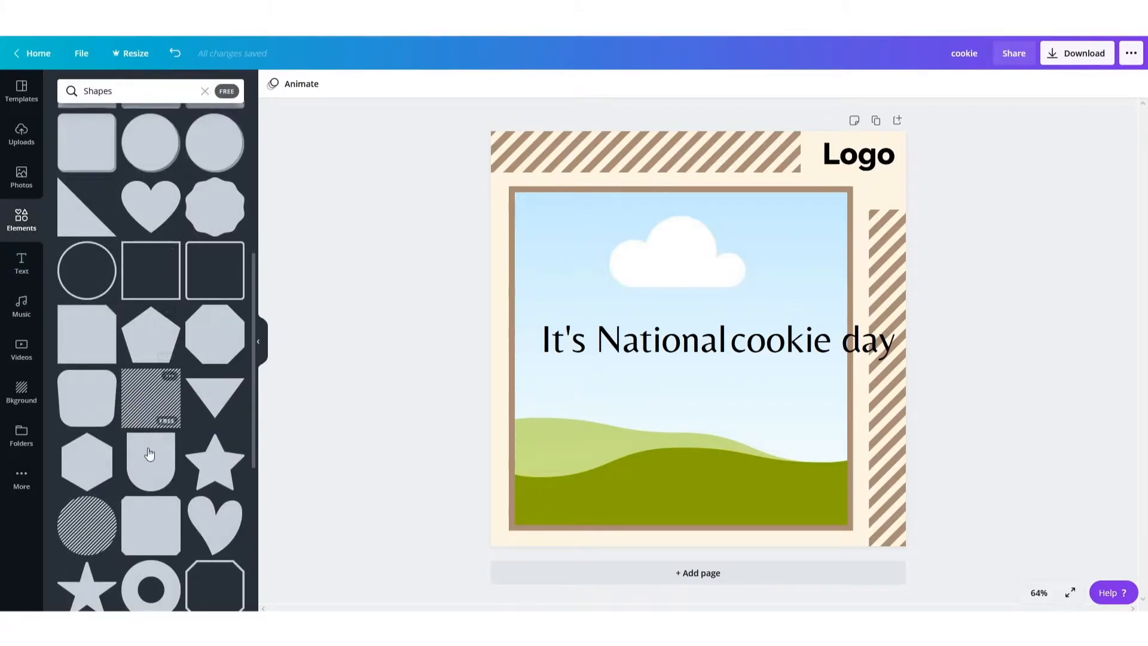
scroll(157, 342, "up", 1)
scroll(157, 343, "up", 5)
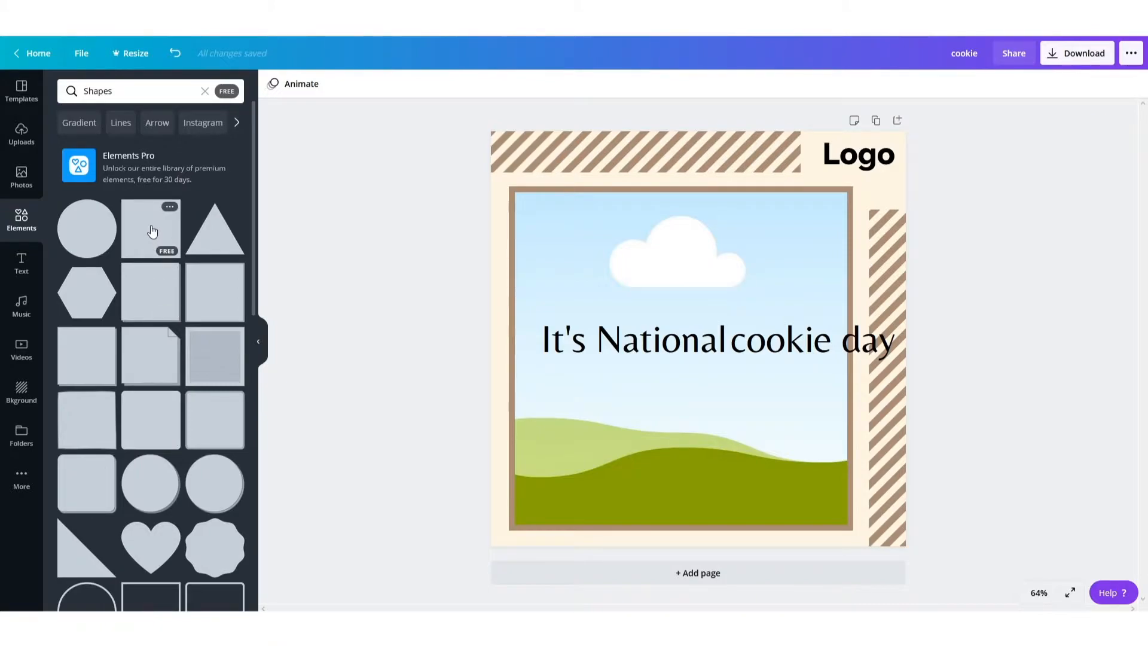
left_click(153, 232)
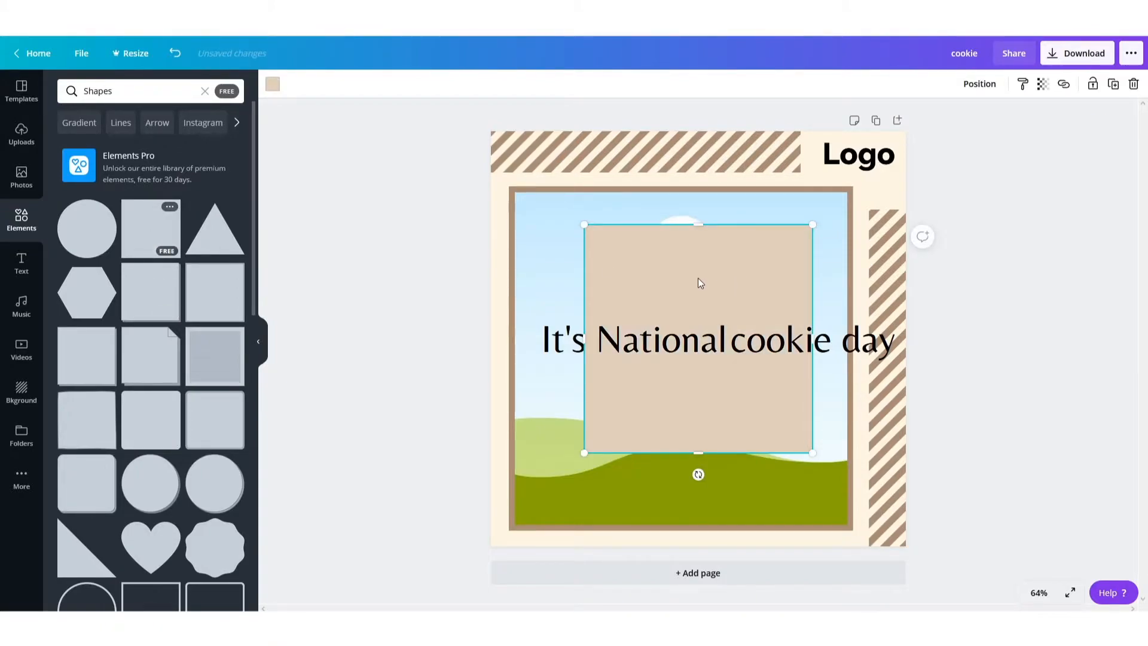
left_click(272, 87)
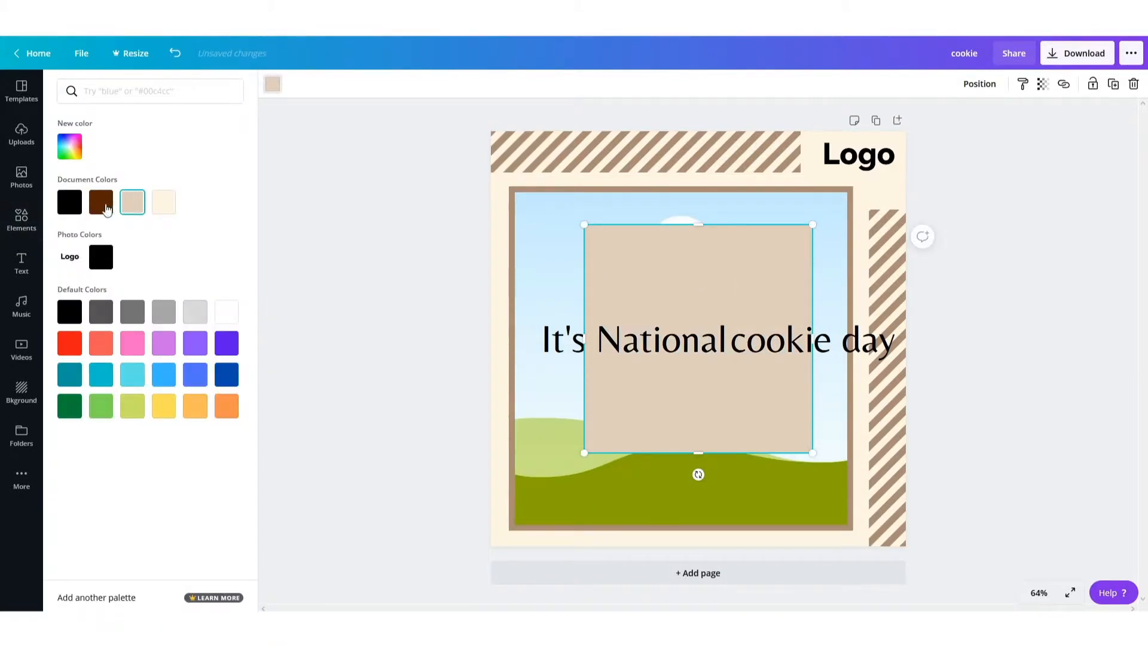
left_click(101, 201)
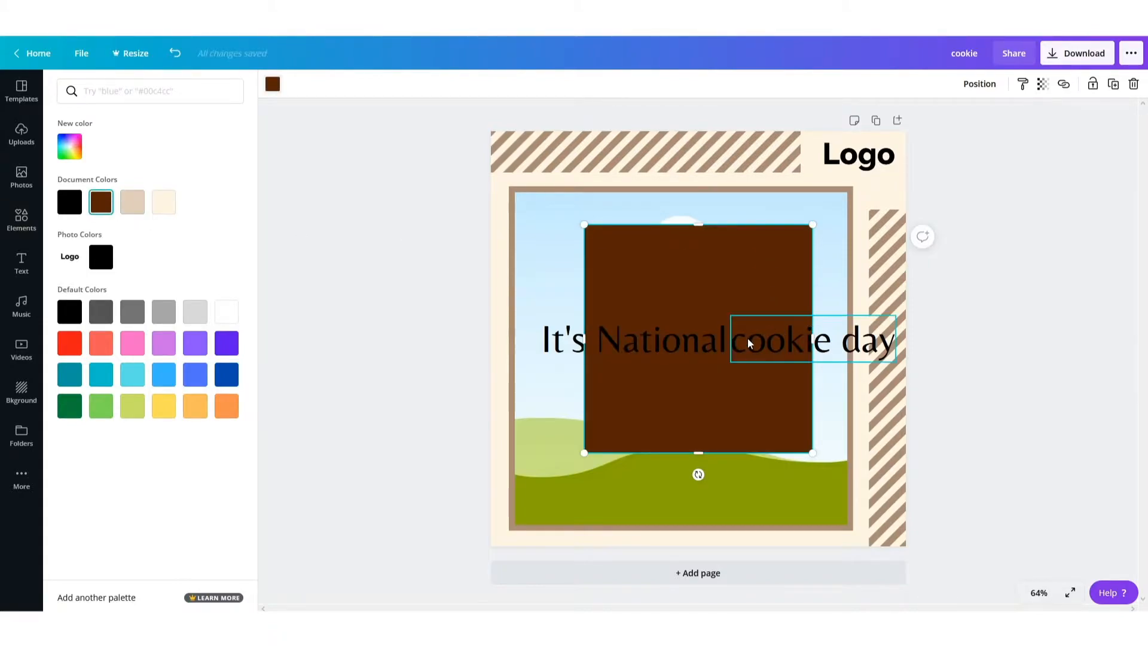
Stretch the brown square sideways and reduce its height to form a narrow banner behind both heading texts
left_click_drag(812, 328, 896, 324)
left_click_drag(589, 311, 529, 311)
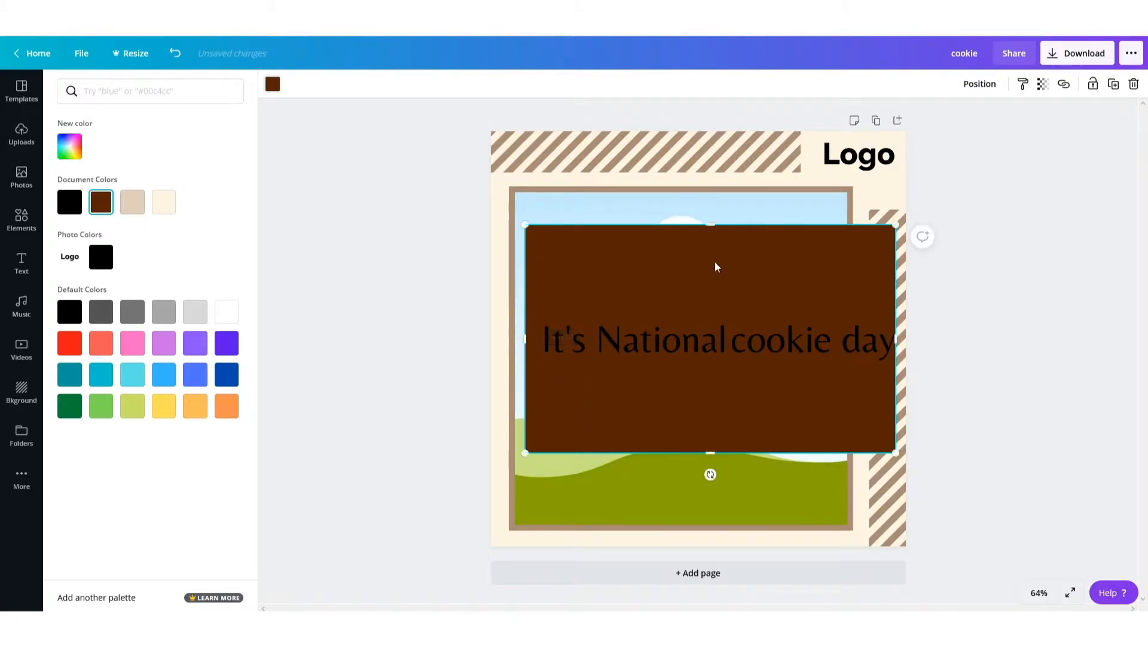
left_click_drag(712, 232, 710, 315)
left_click_drag(710, 453, 713, 372)
left_click_drag(896, 342, 901, 343)
Move both heading texts slightly down together to center them vertically on the brown banner, and color them white
left_click(612, 346)
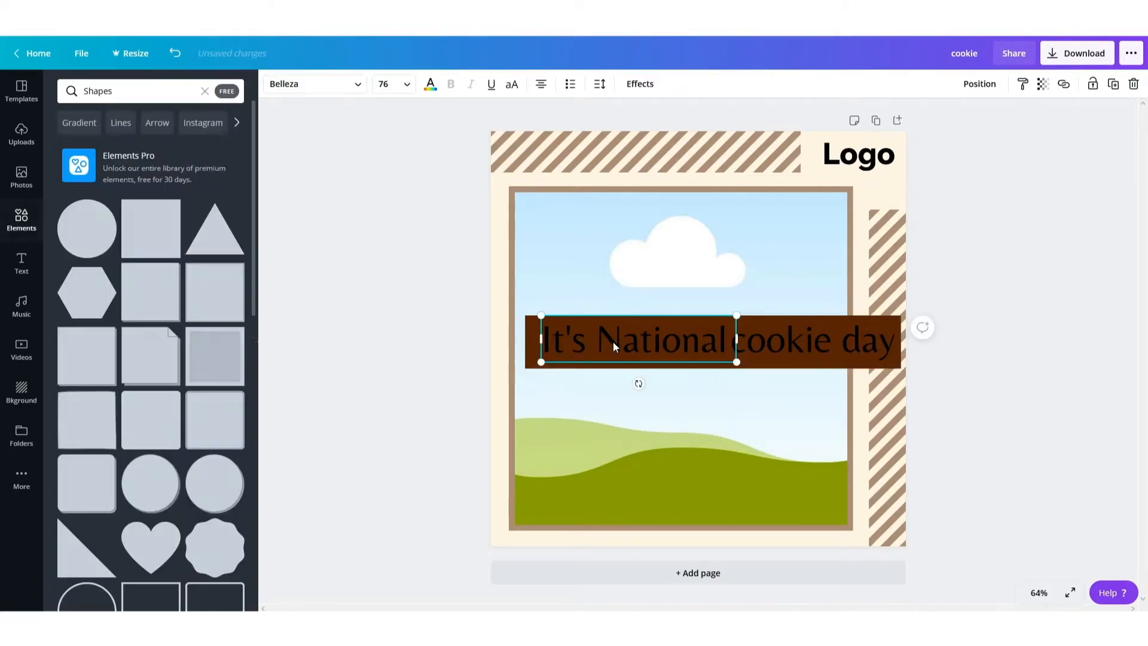
left_click(792, 347, "shift")
left_click_drag(779, 346, 779, 349)
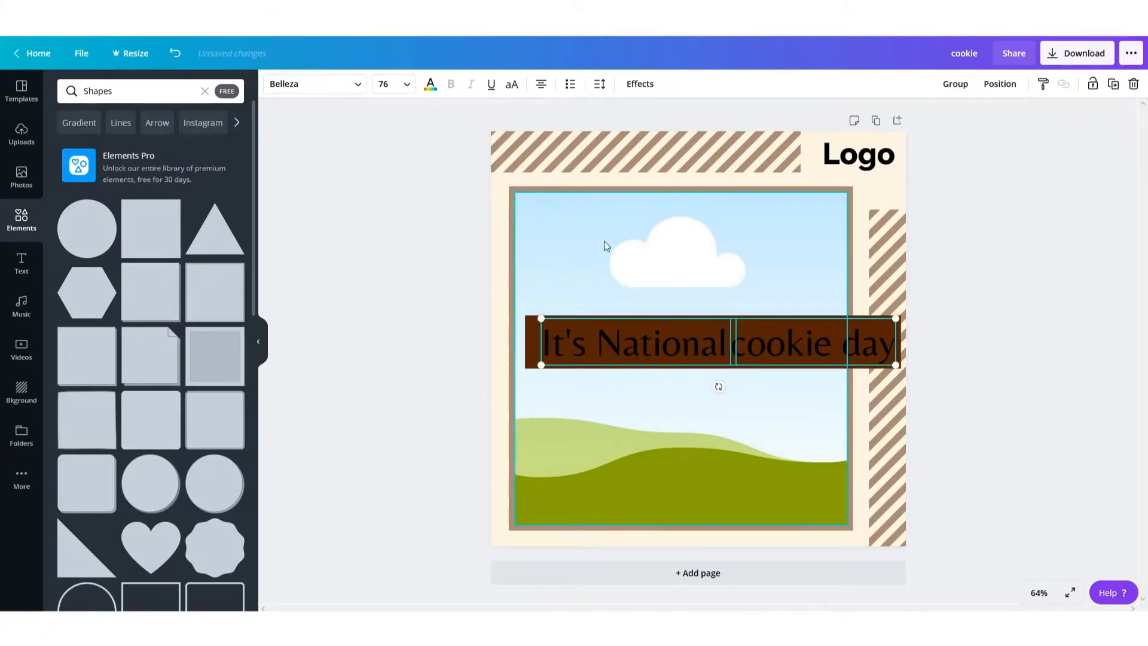
left_click(430, 84)
left_click(226, 312)
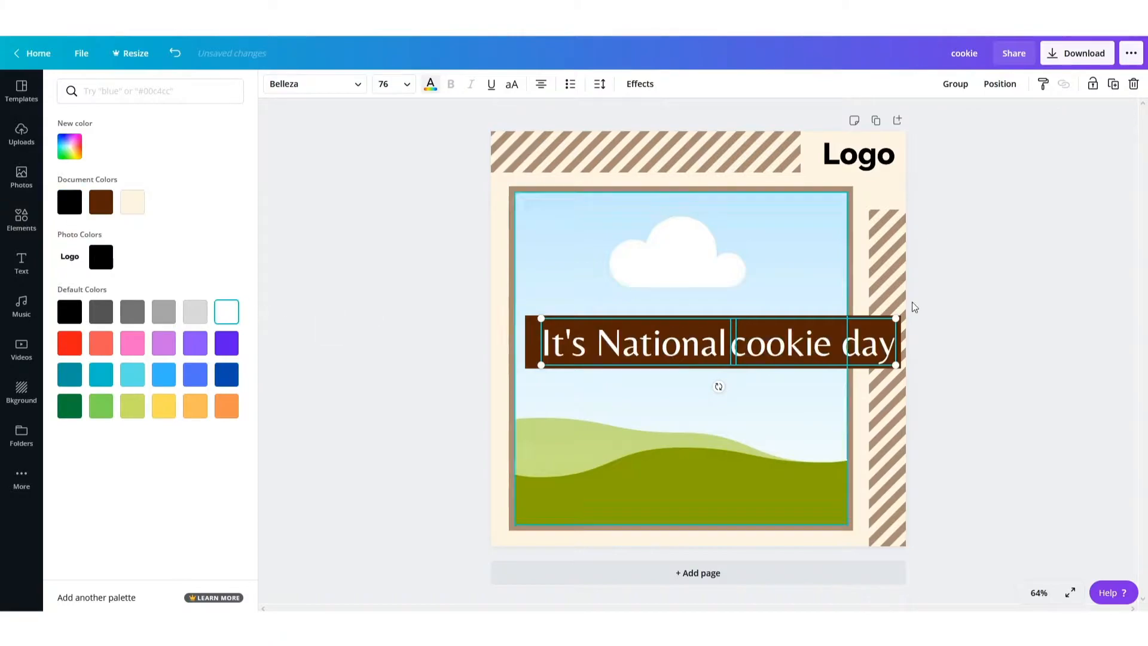
Move the brown banner together with both heading texts down to the lower part of the frame
key("Escape")
left_click(1048, 286)
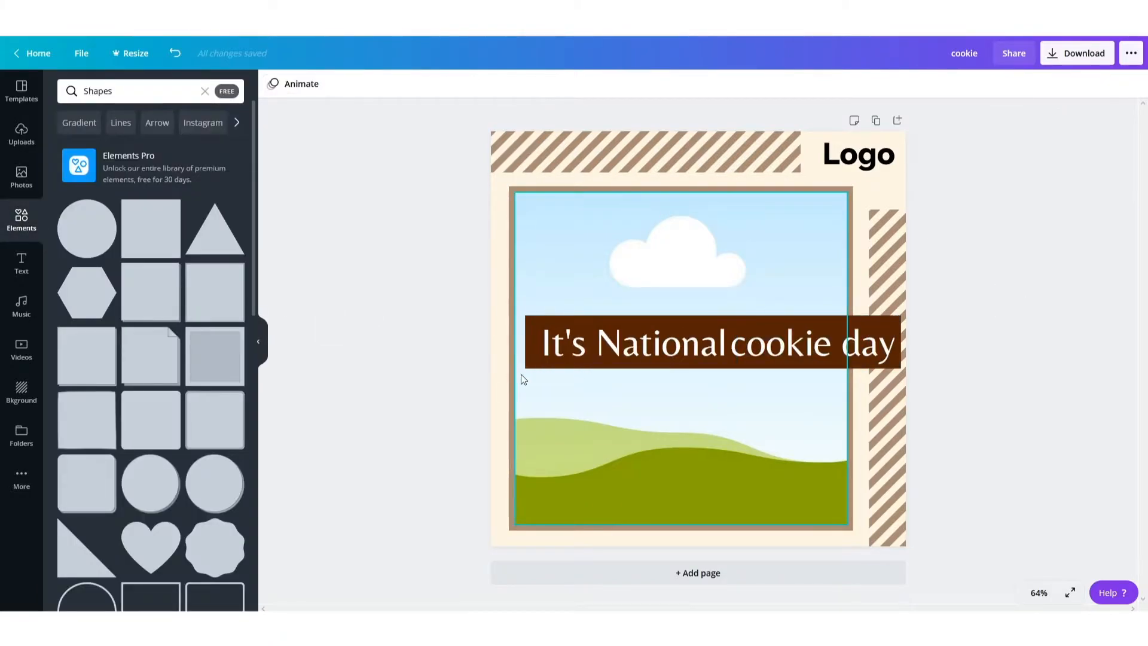
left_click(602, 339)
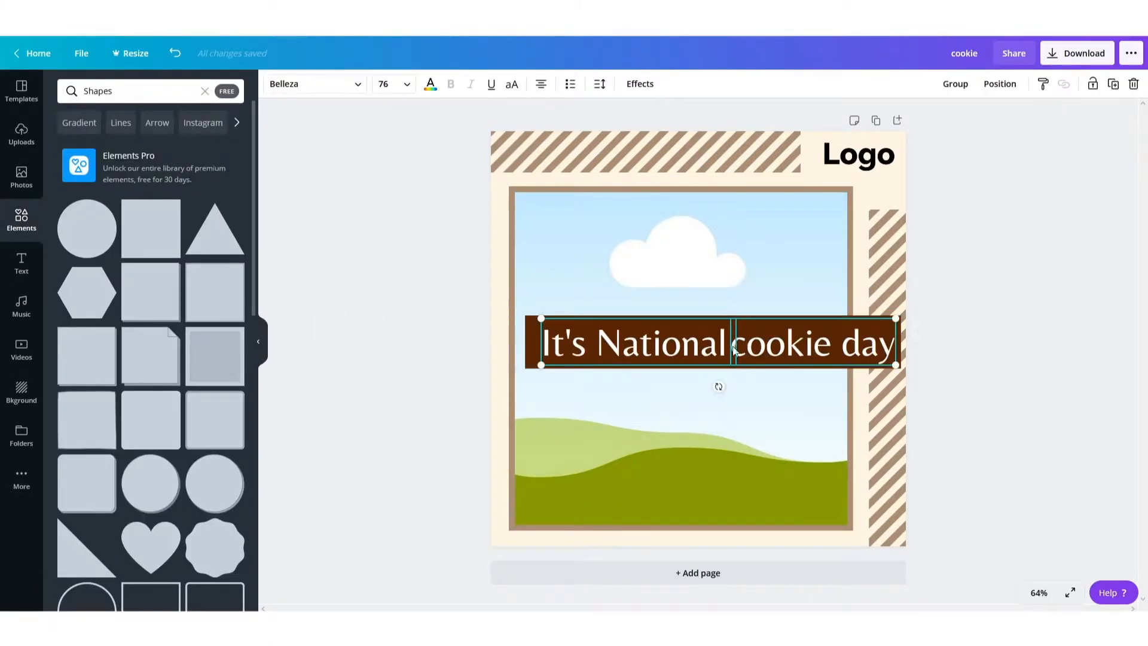
left_click(532, 337)
left_click_drag(777, 340, 773, 485)
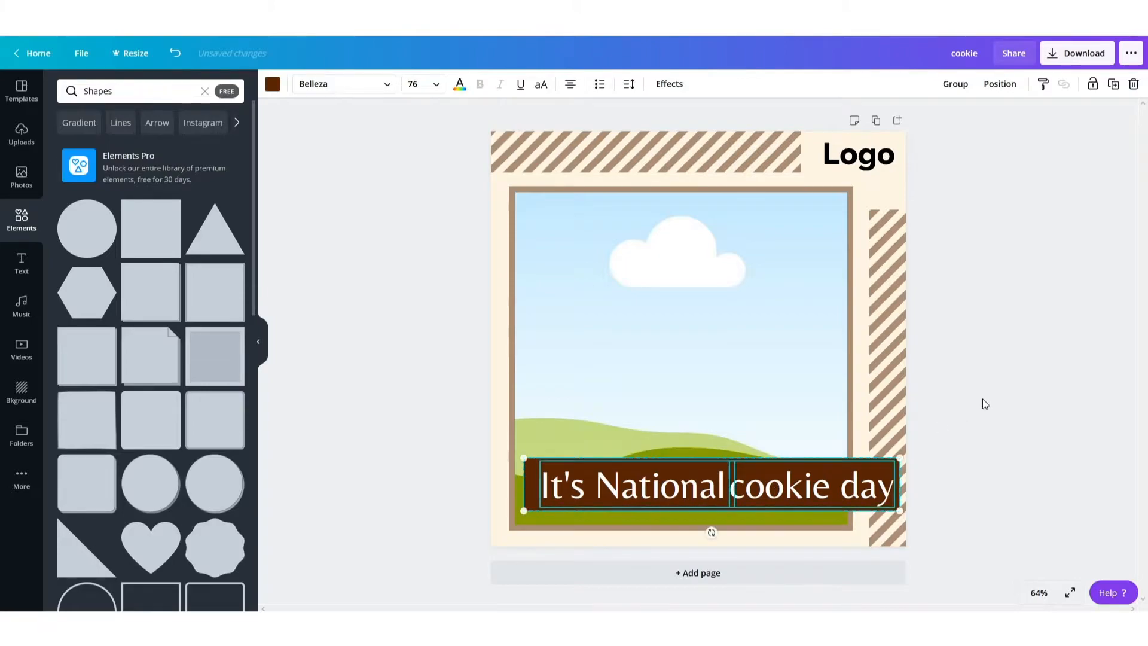
left_click(1036, 369)
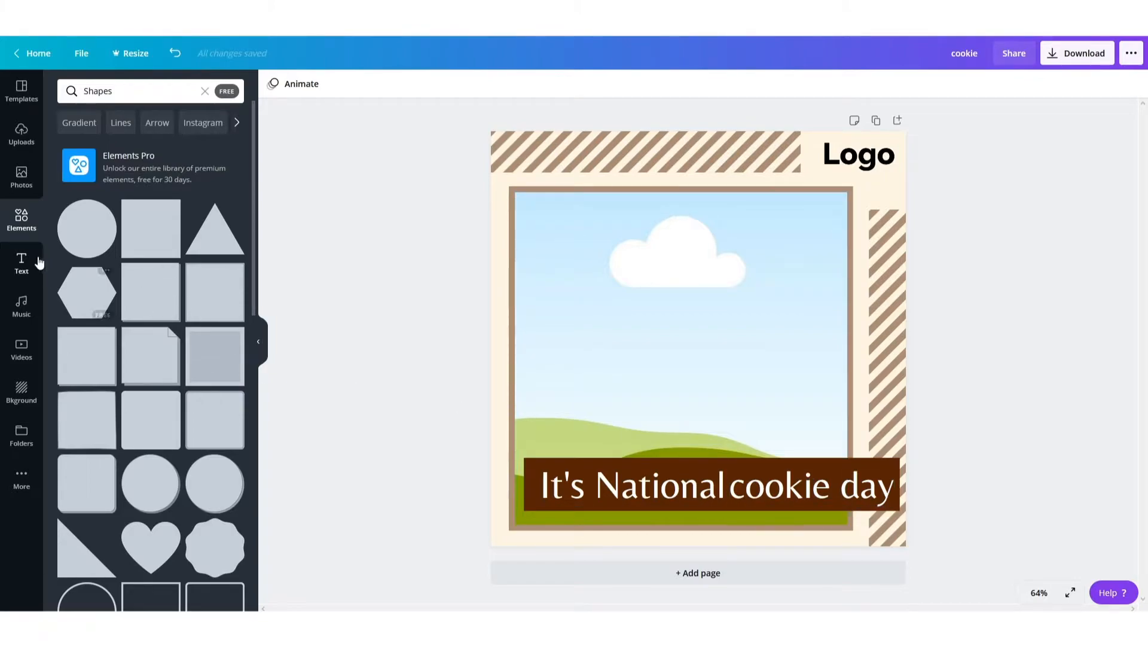
Fill the frame with the uploaded 30.0 s cookie video and shift it right within the frame to center the cookies
left_click(22, 145)
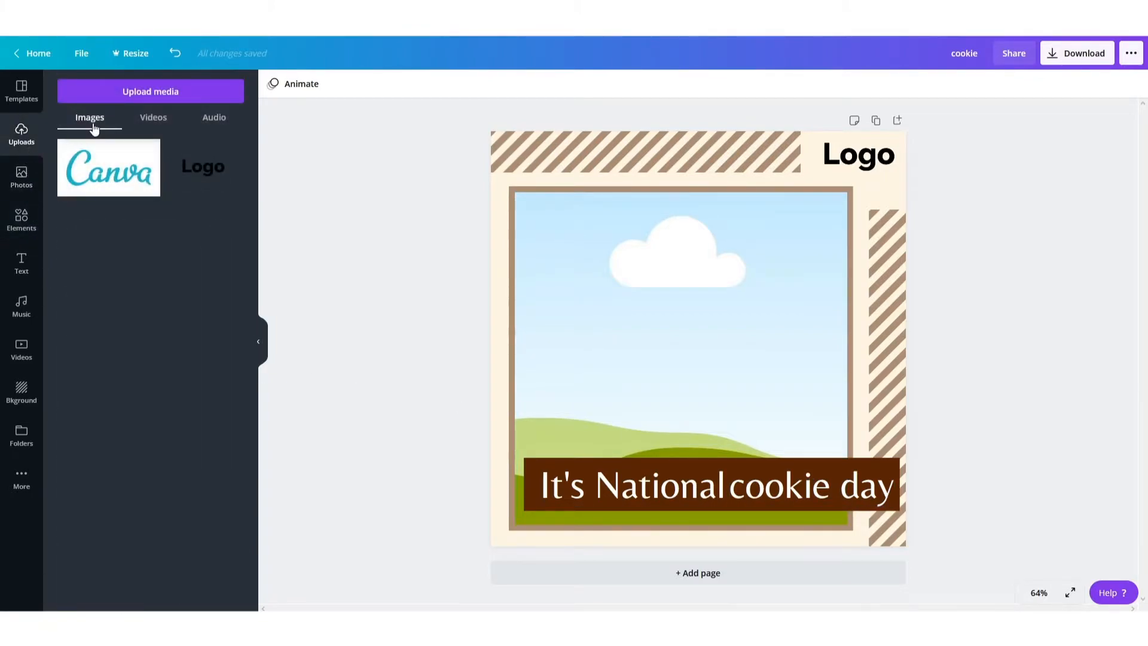
left_click(151, 118)
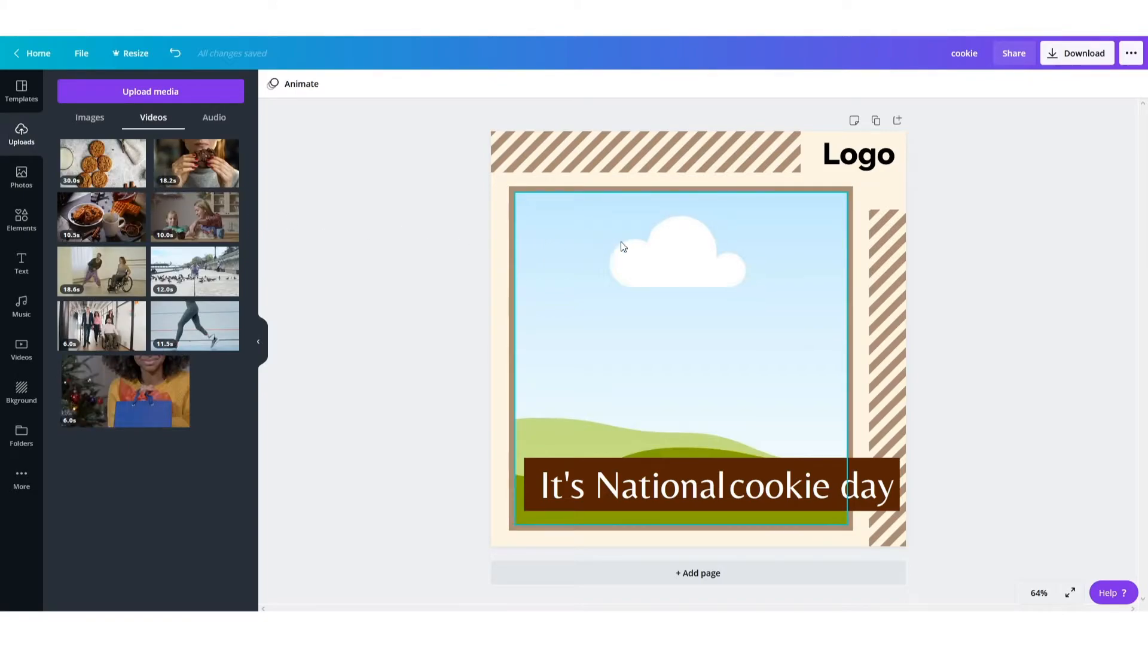
left_click_drag(101, 164, 680, 301)
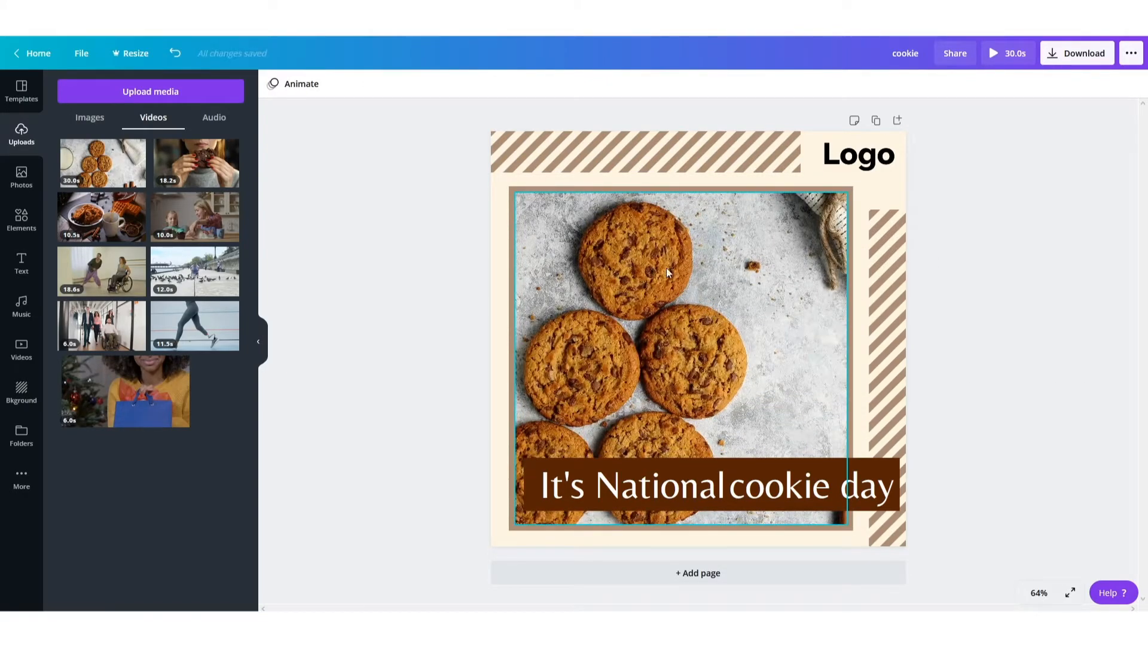
double_click(657, 328)
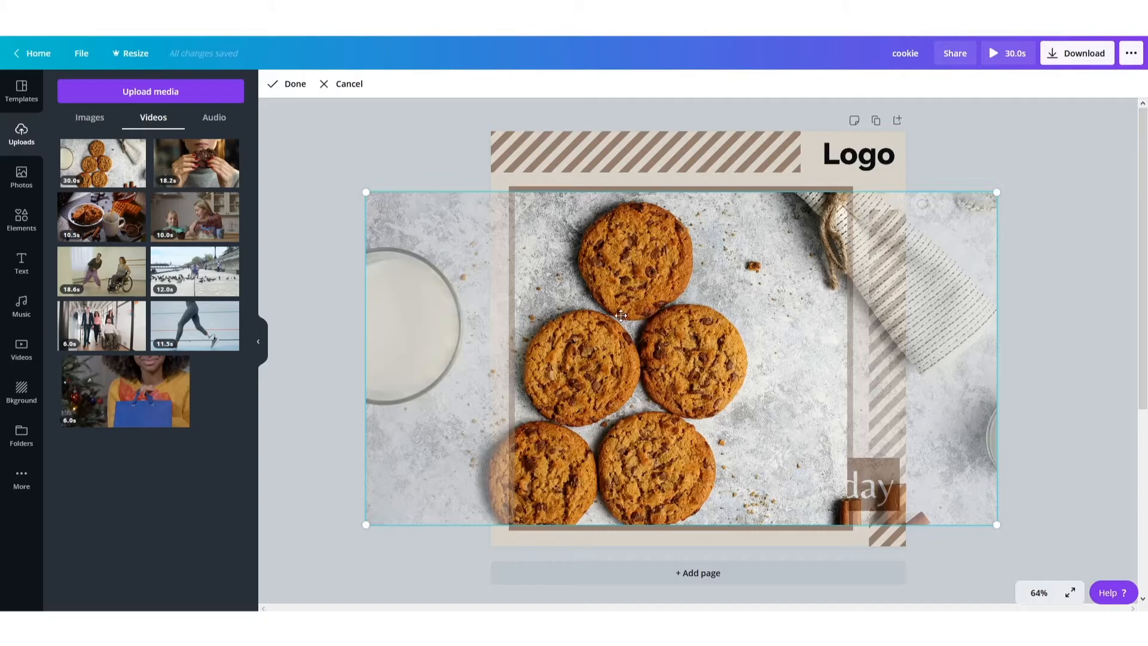
left_click_drag(632, 316, 691, 318)
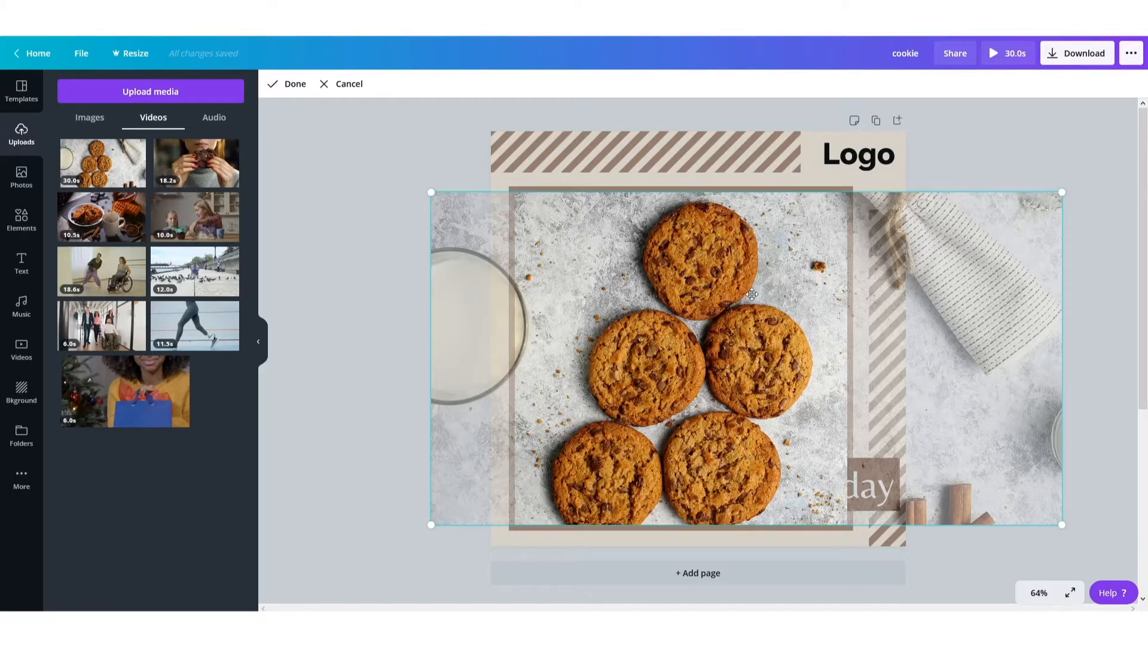
left_click(1124, 199)
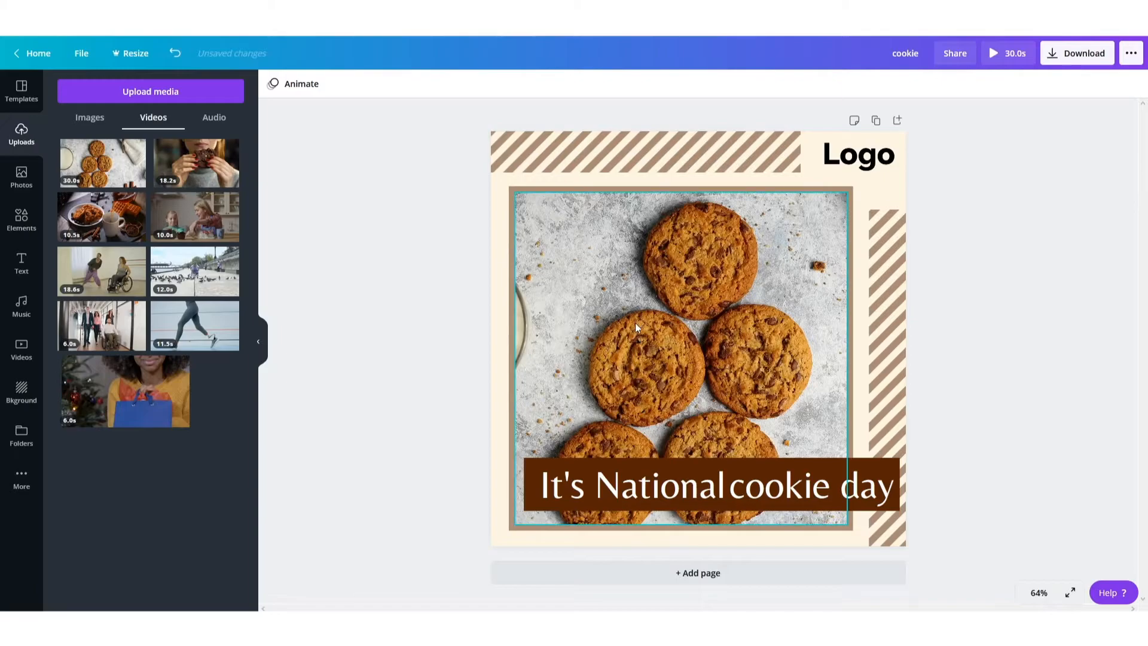
Trim the framed cookie video to its first 5.0 seconds
left_click(660, 321)
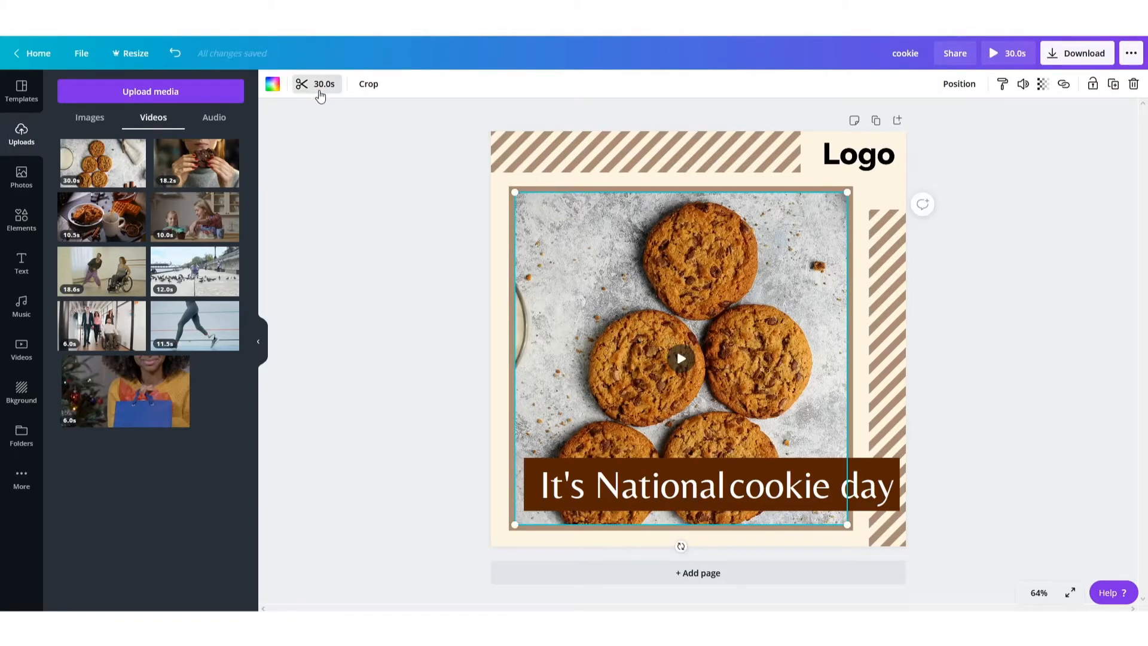
left_click(320, 85)
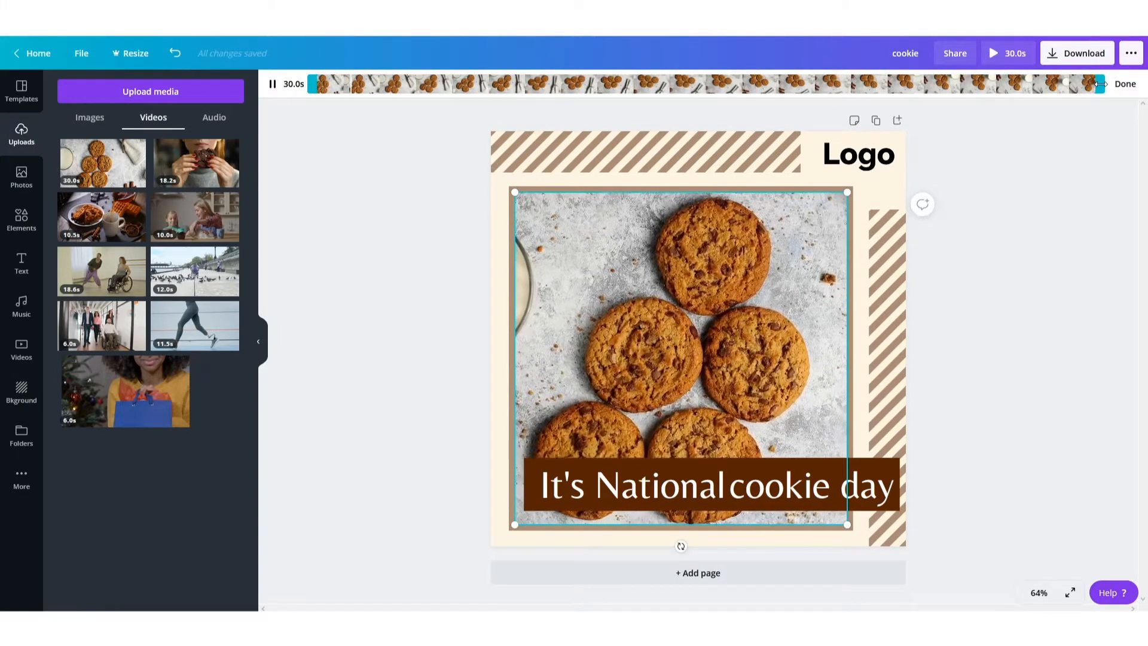
left_click_drag(1101, 84, 435, 90)
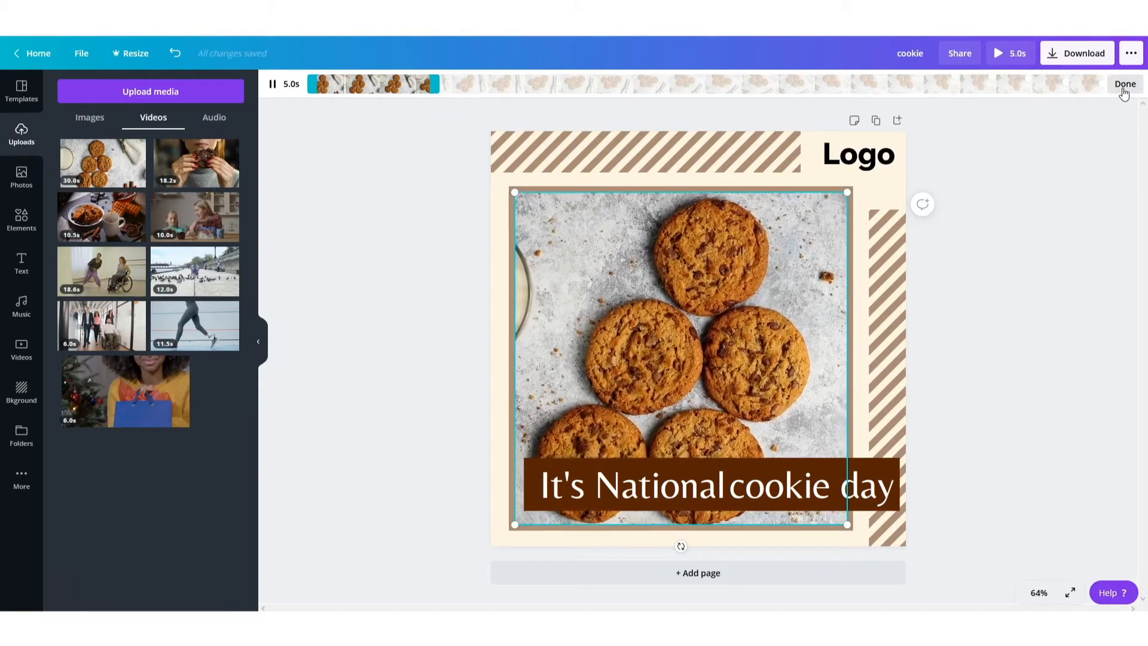
left_click(1123, 85)
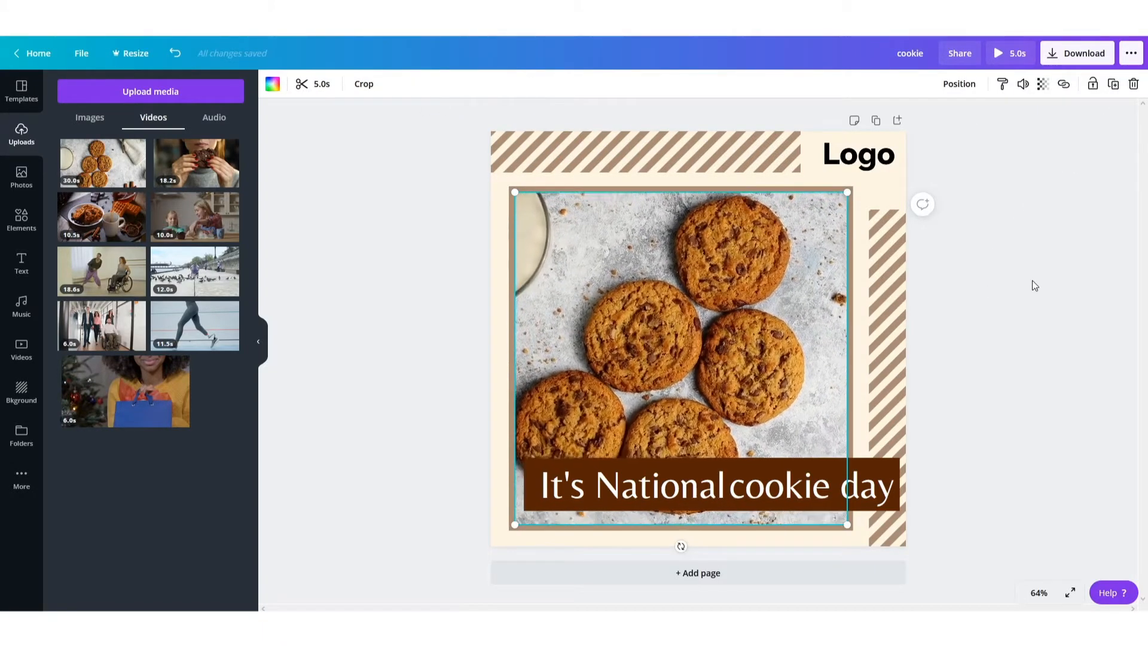
left_click(994, 266)
Add a second page and copy all elements of the first page onto it
left_click_drag(471, 119, 1005, 572)
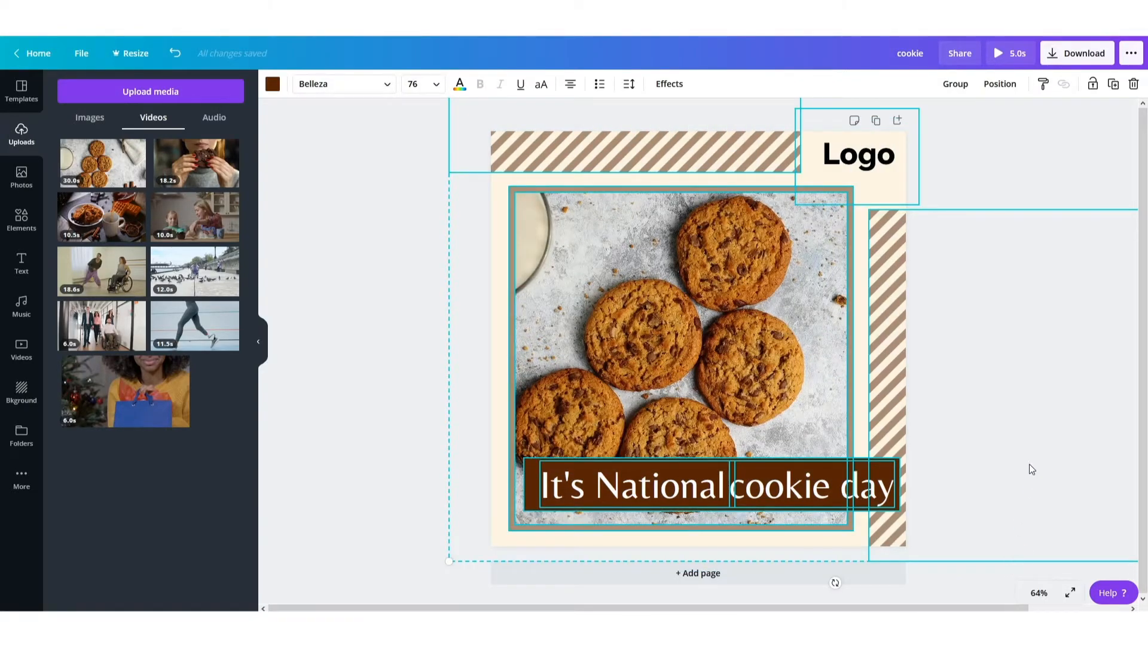
left_click(373, 386)
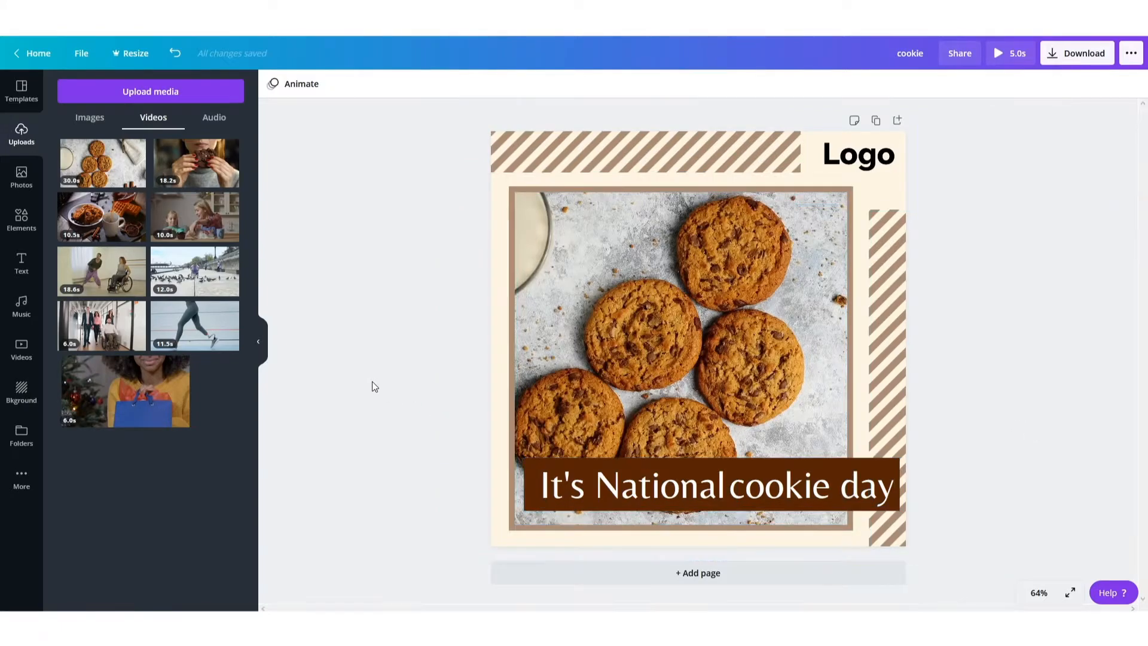
left_click(700, 574)
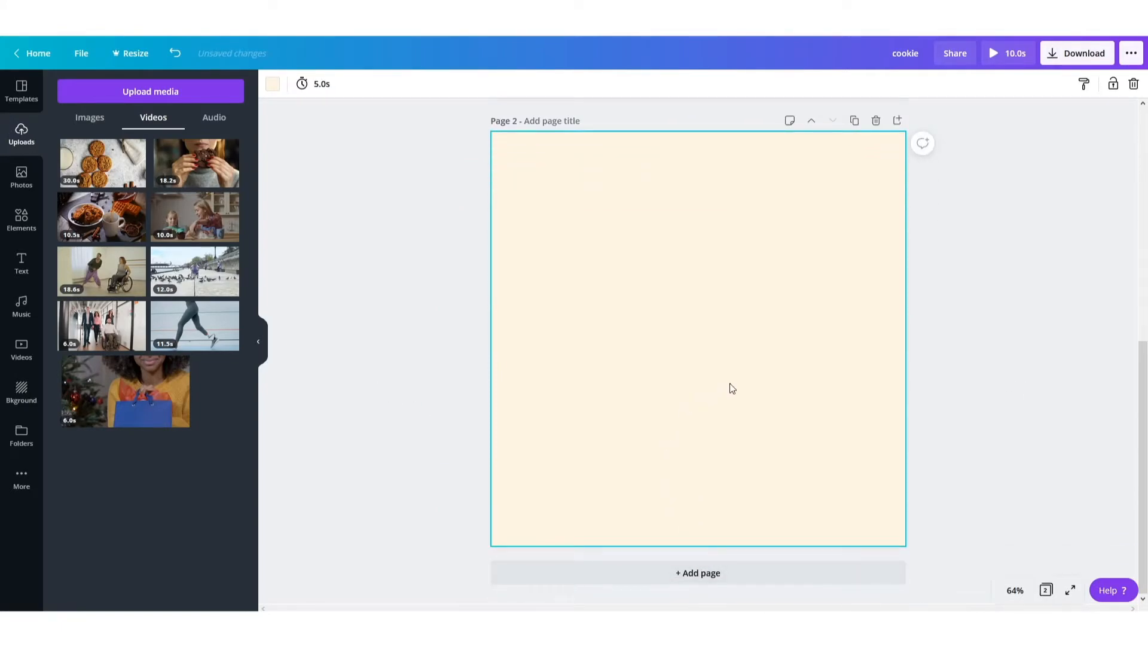
key("ctrl+v")
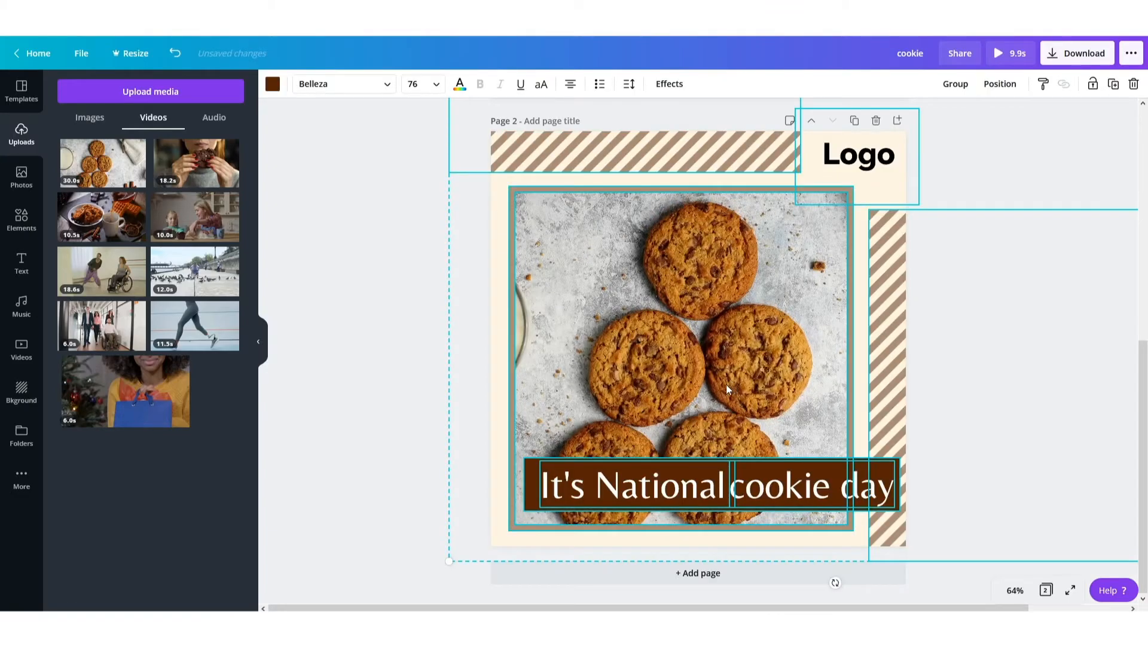
On page 2, move the framed video toward the right edge and place the vertical striped strip along the left edge
left_click(1035, 330)
left_click_drag(424, 240, 648, 274)
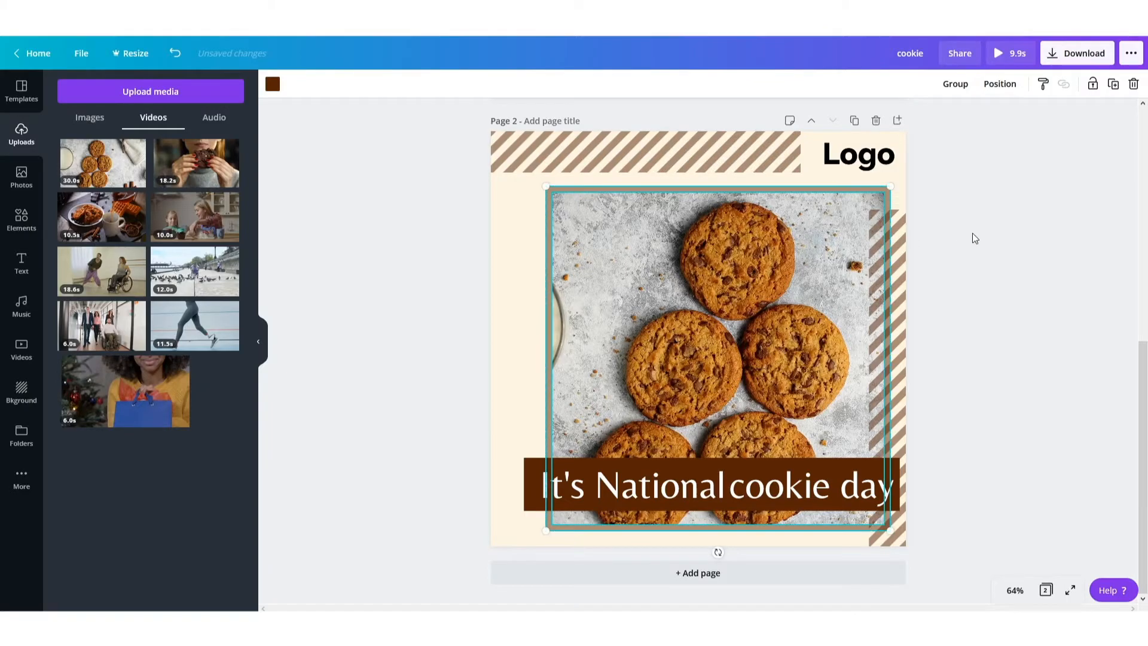
left_click(934, 248)
left_click_drag(909, 256, 204, 247)
left_click(1014, 233)
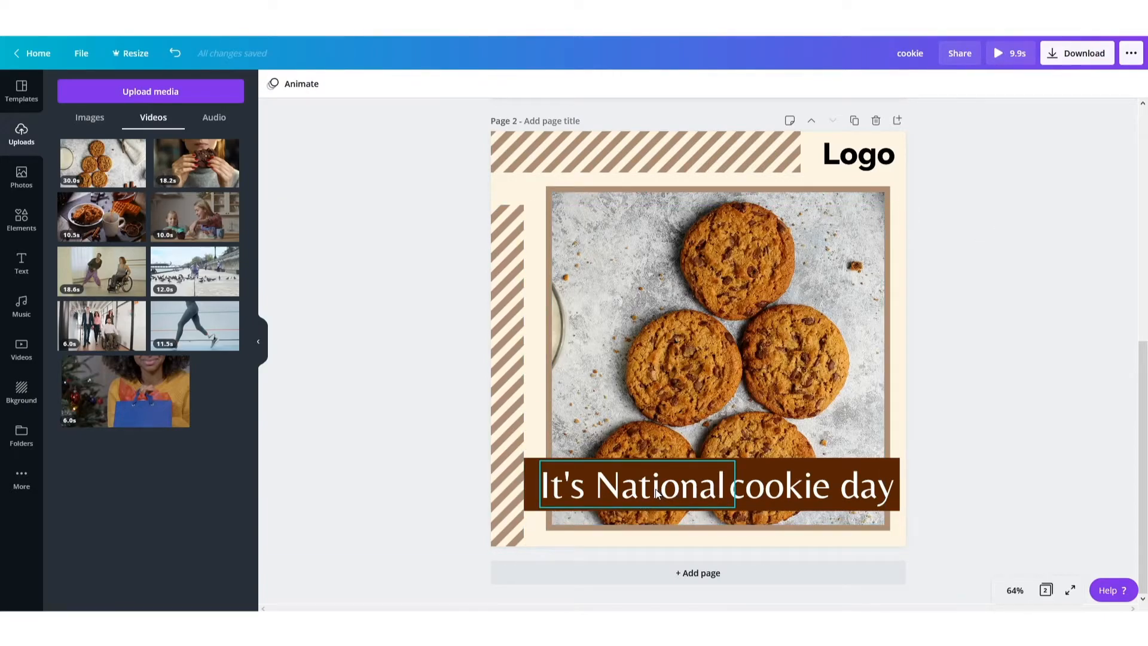
Move page 2's banner and texts left and slightly up over the striped strip, and fine-tune the positions of the strip and framed video
left_click(656, 492)
left_click_drag(599, 487, 576, 459)
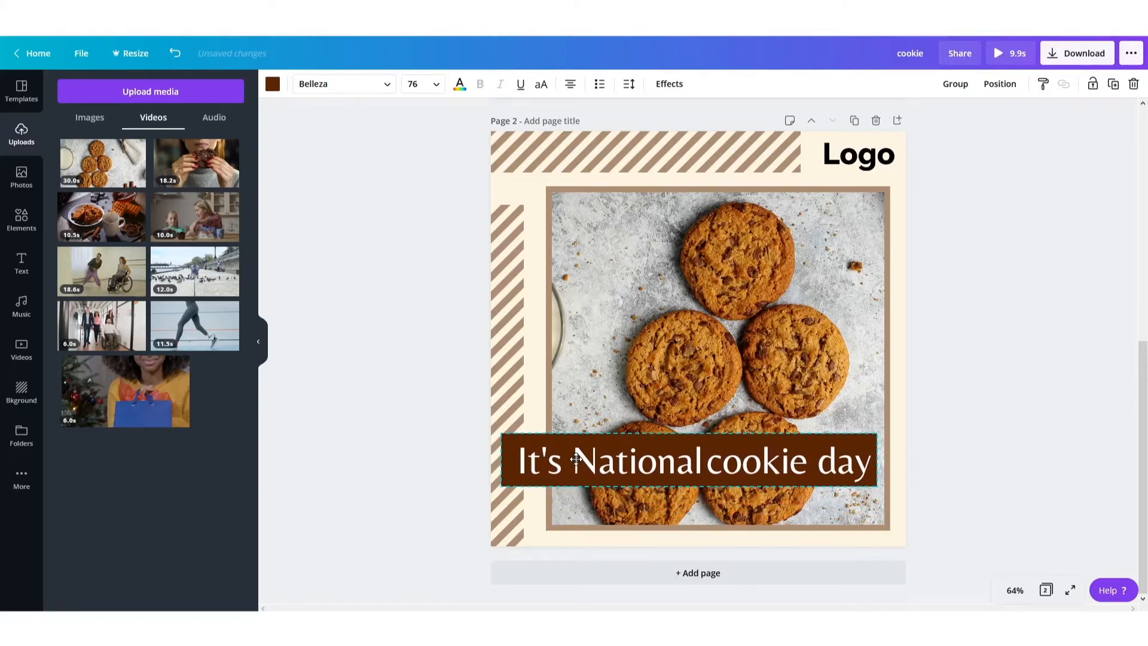
left_click(513, 266)
left_click_drag(956, 272, 867, 256)
left_click_drag(867, 256, 861, 257)
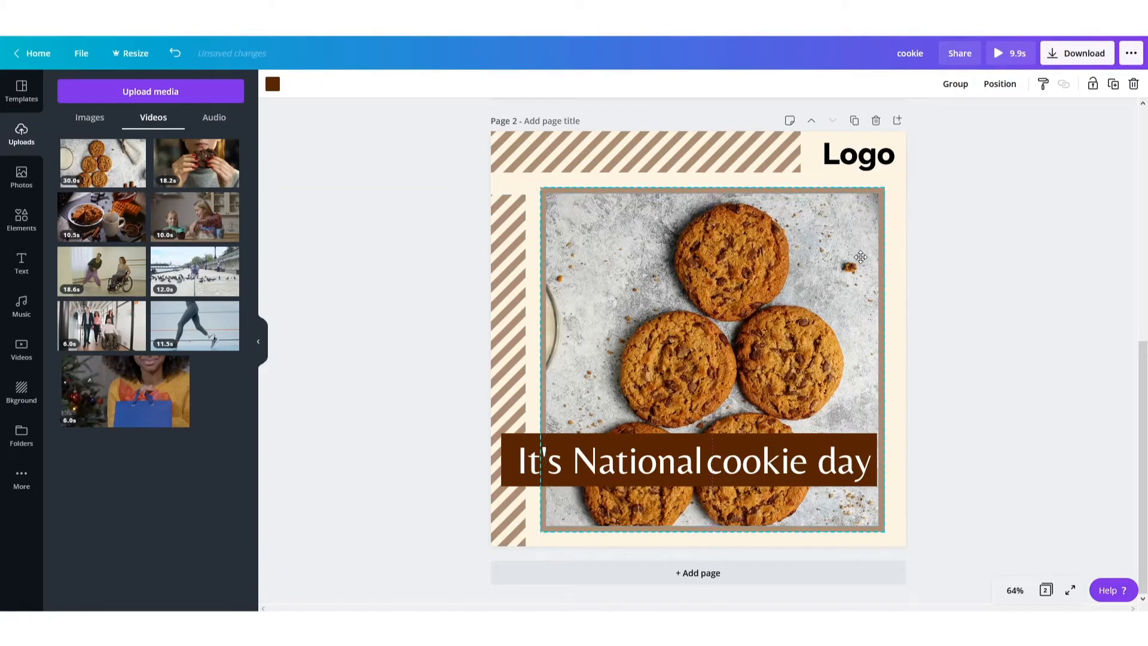
left_click(1018, 298)
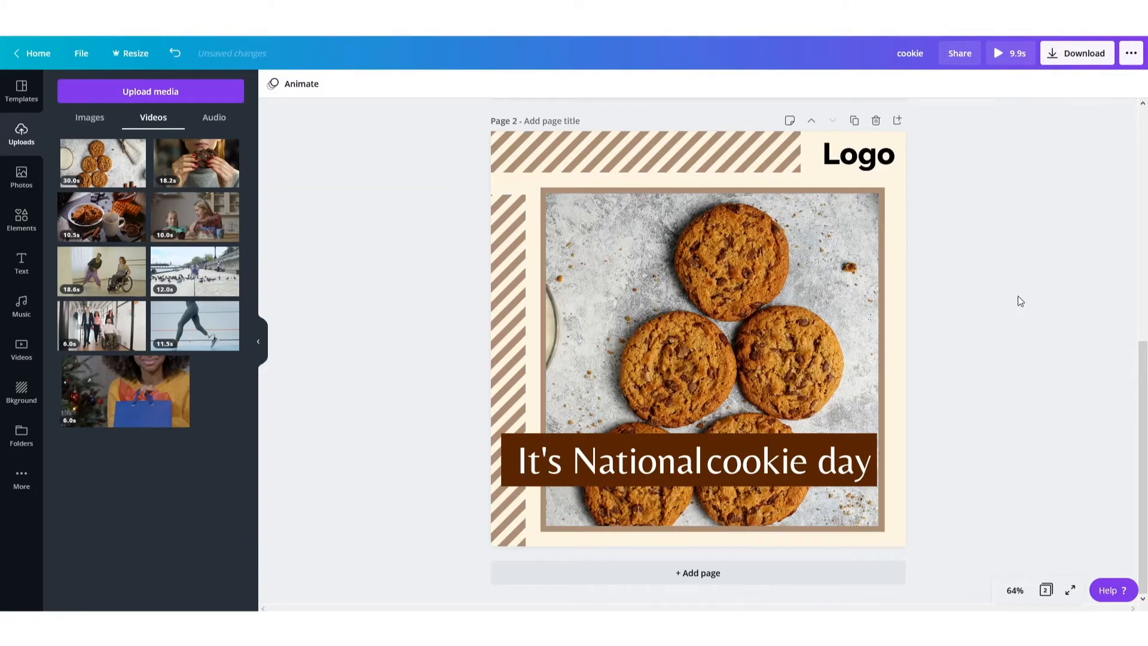
Replace the "It's National" text on page 2 with "Don't we all"
left_click(631, 471)
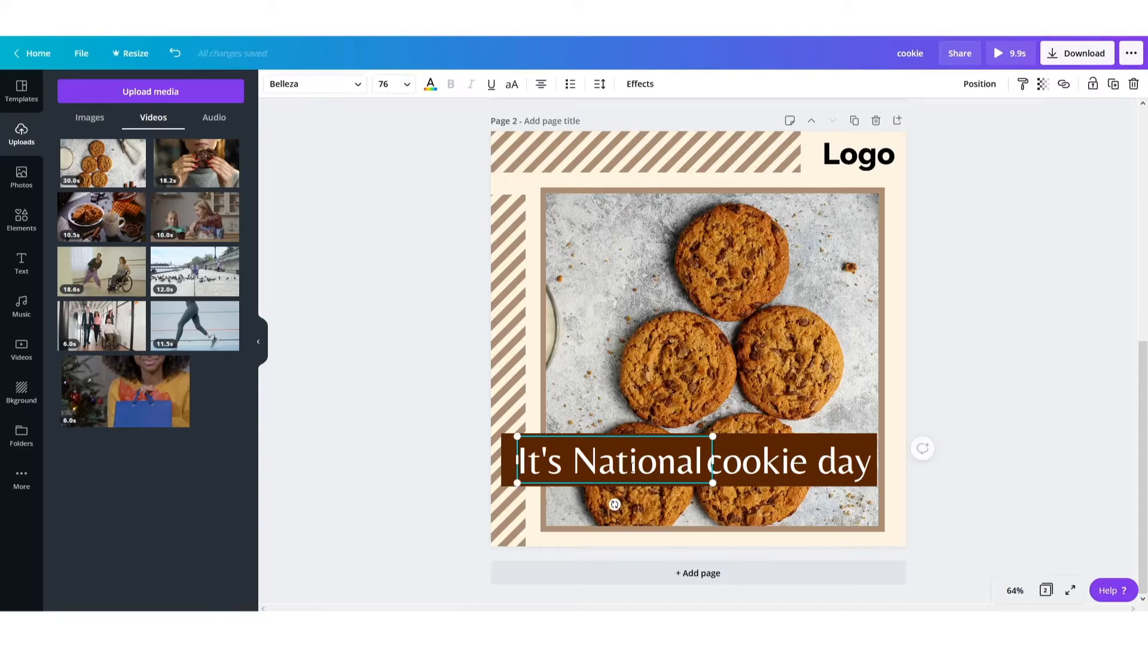
left_click(629, 471)
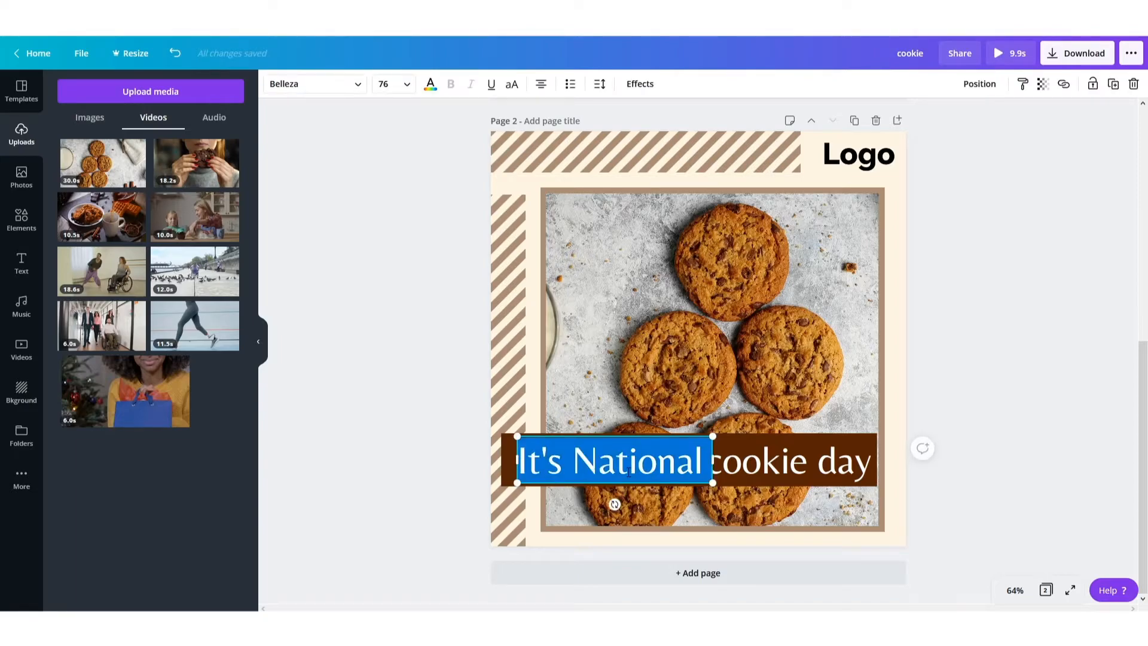
type("Dont")
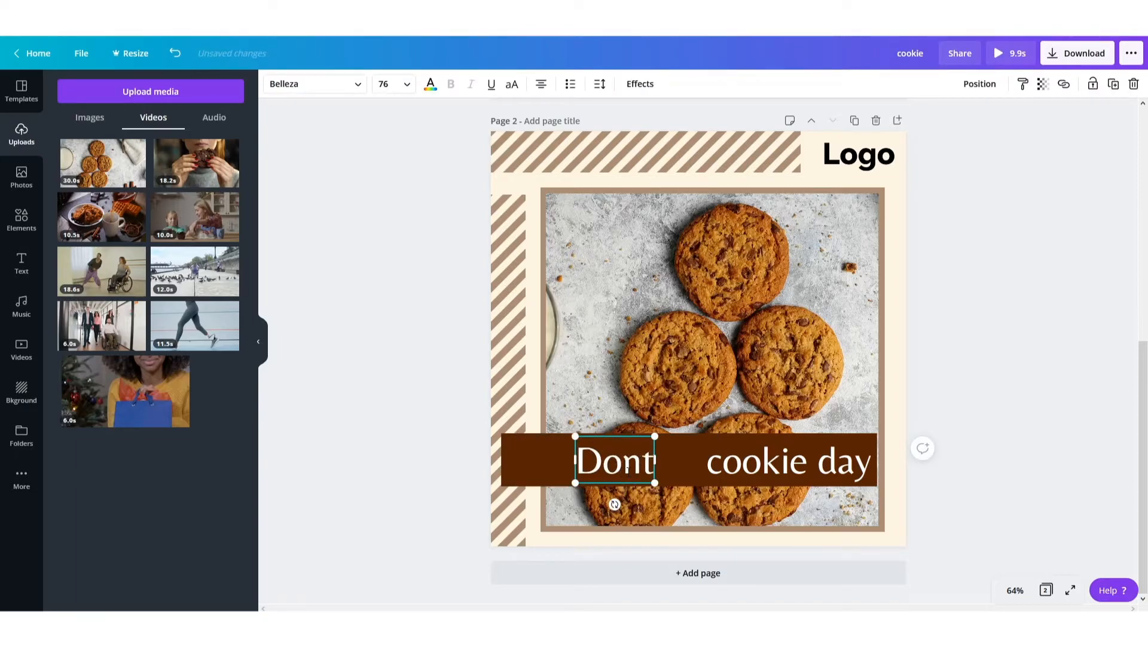
key("BackSpace")
type("'t ")
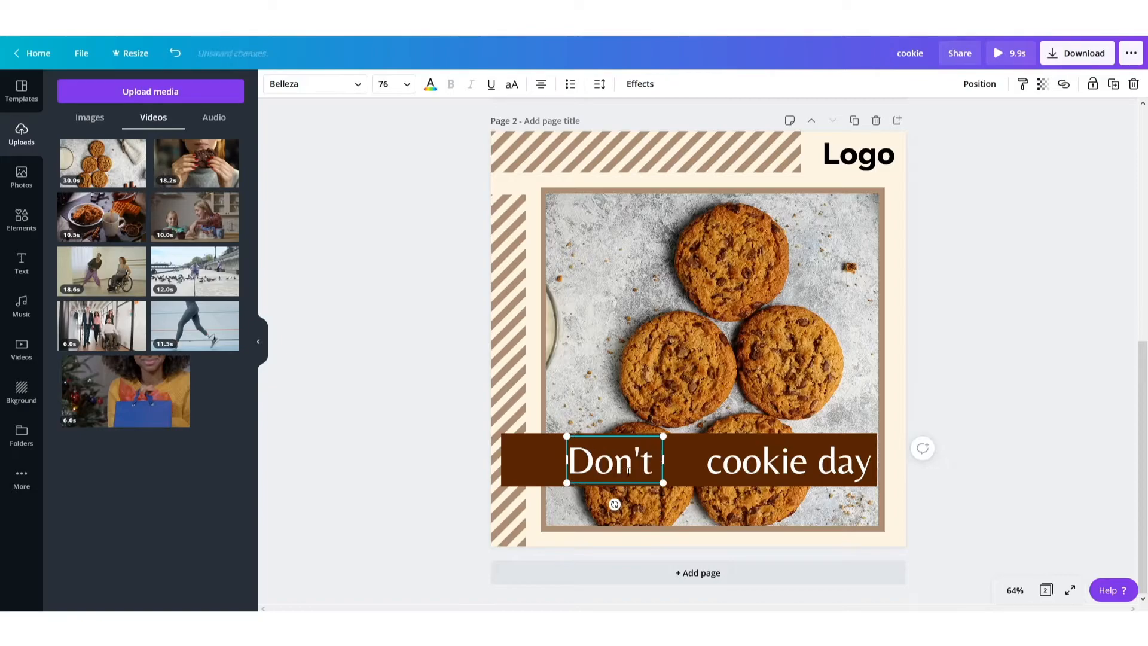
type("we all")
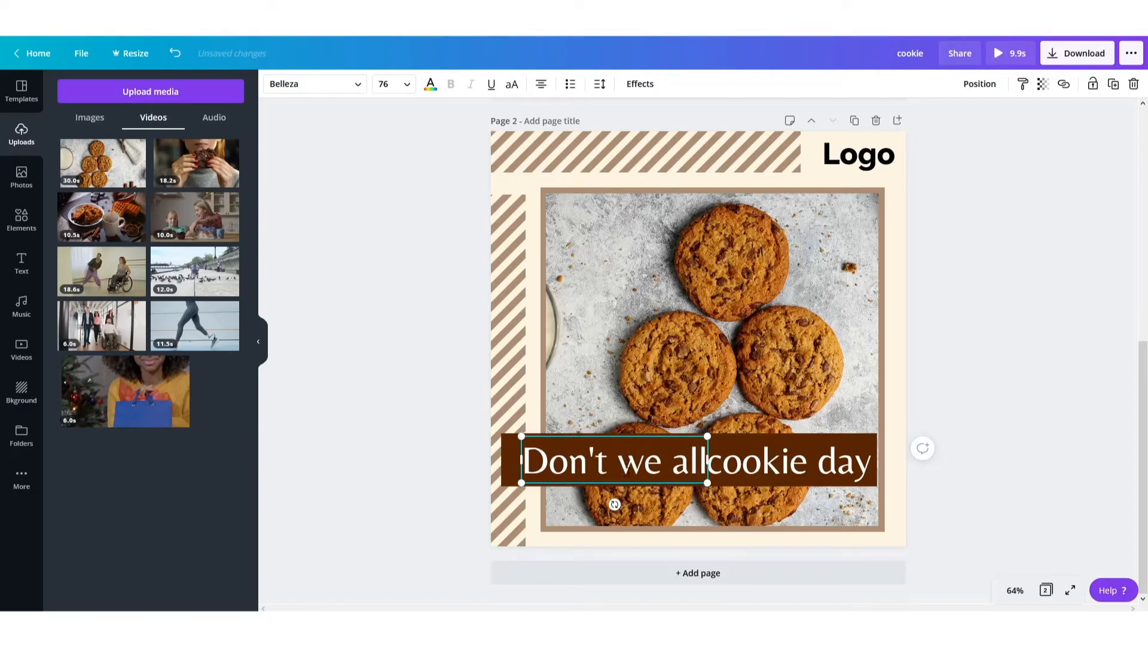
Replace the "cookie day" text on page 2 with "love them"
left_click(752, 468)
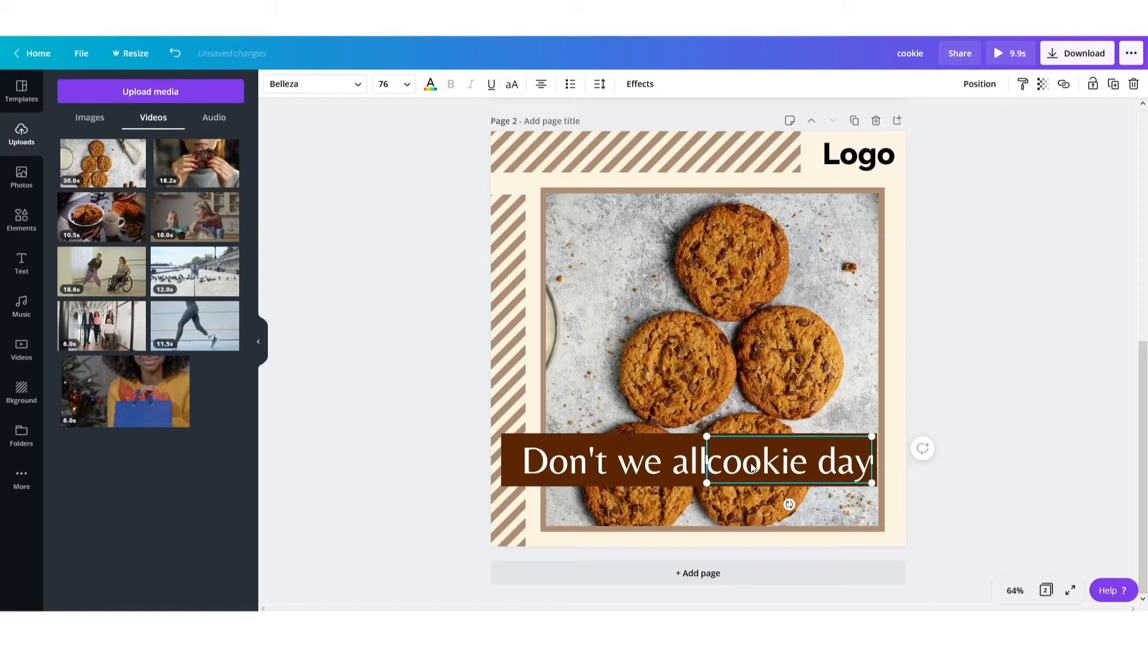
double_click(734, 458)
key("BackSpace")
type("love")
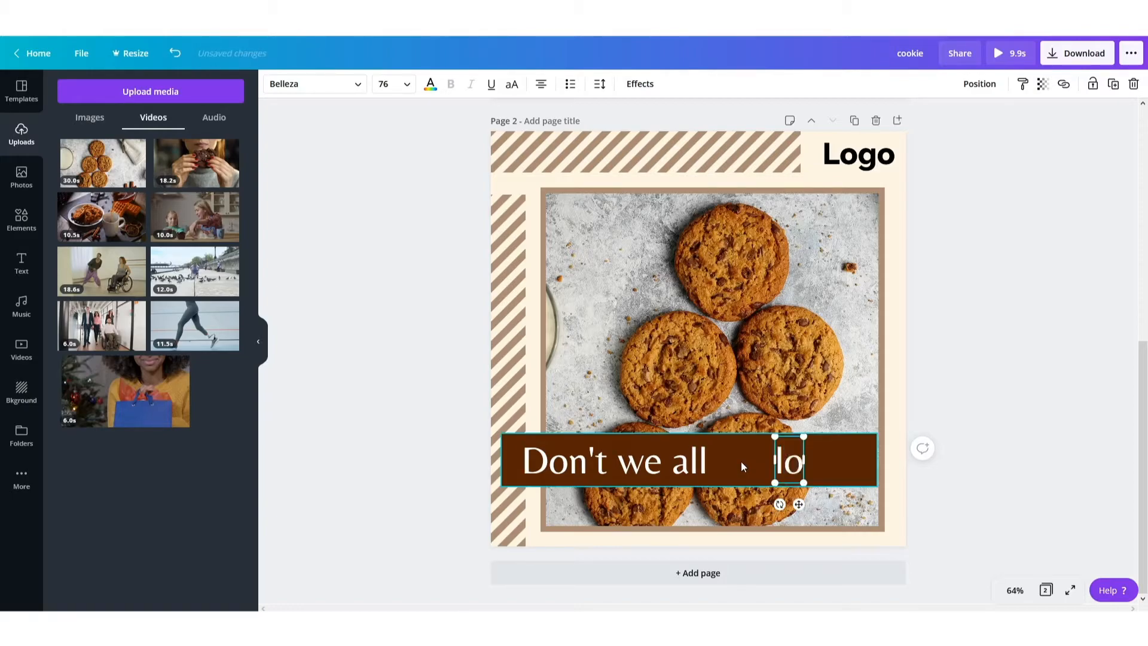
scroll(743, 466, "up", 1)
type("them")
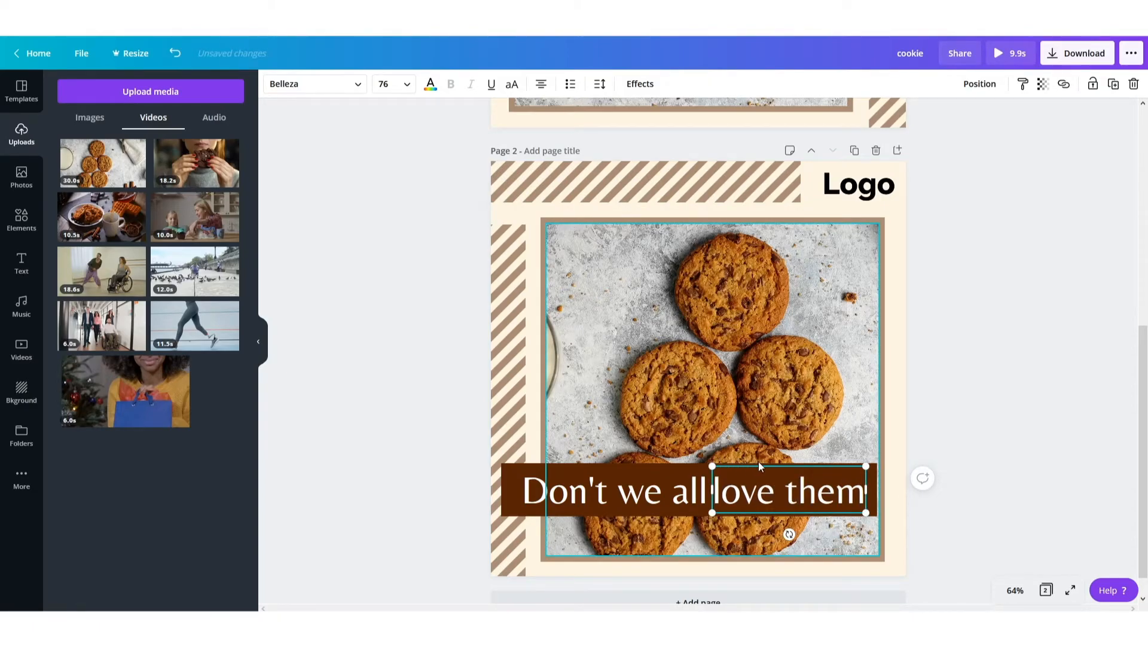
left_click(1020, 400)
Shift "Don't we all" and "love them" left together, and shorten the brown banner's right end to fit the texts
left_click(578, 497)
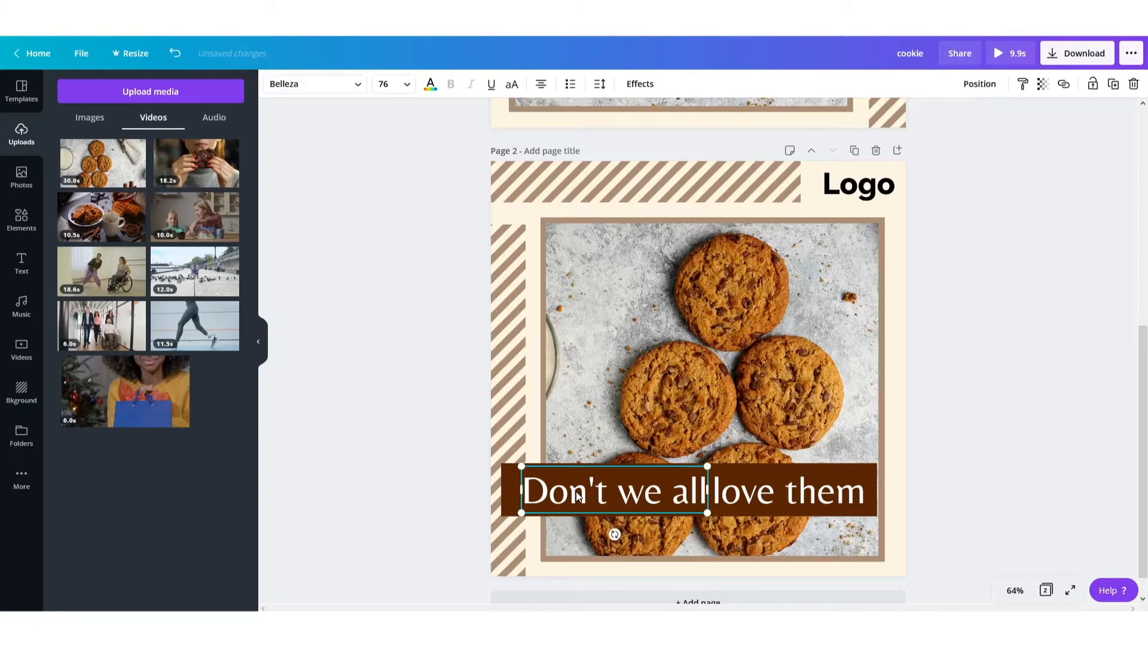
left_click(723, 491, "shift")
key("shift+Left")
key("shift+Left")
key("shift+Left")
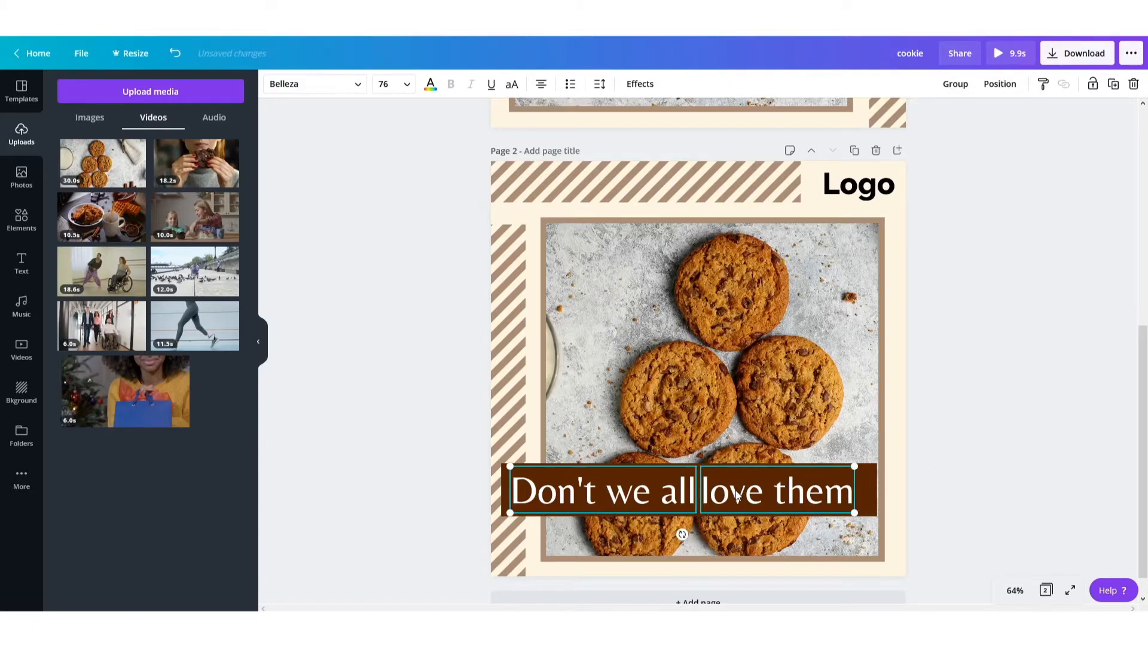
left_click(919, 472)
left_click(856, 482)
left_click_drag(877, 489, 866, 492)
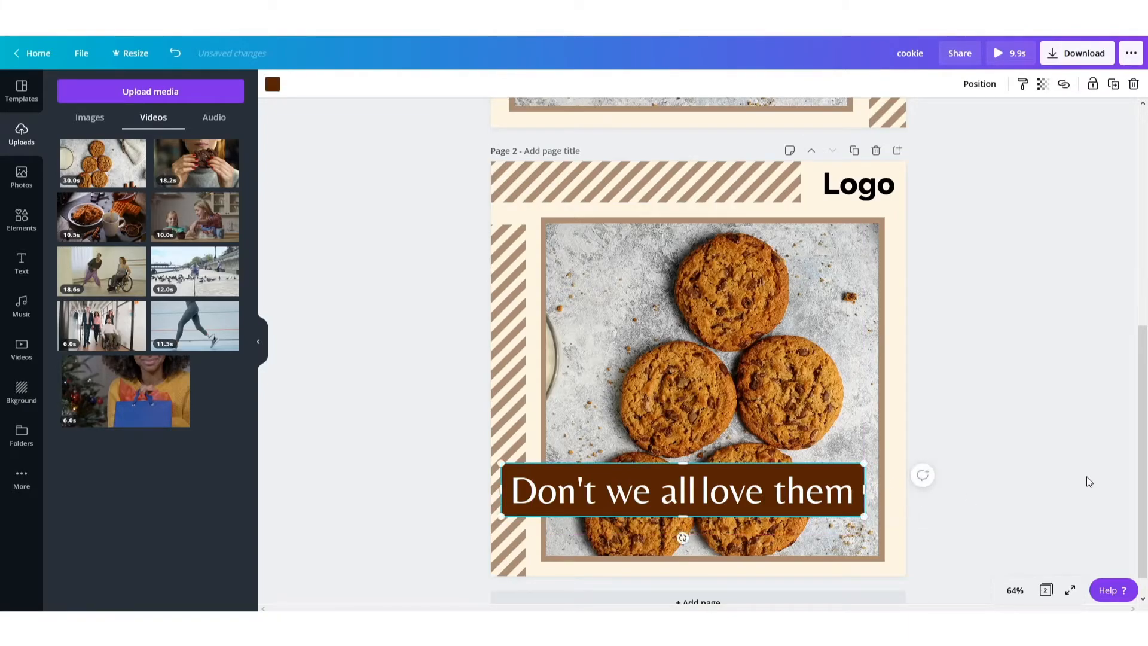
Replace the cookie video in page 2's frame with the uploaded 10.0s clip of the woman and girl in the kitchen
scroll(762, 389, "up", 1)
left_click(762, 389)
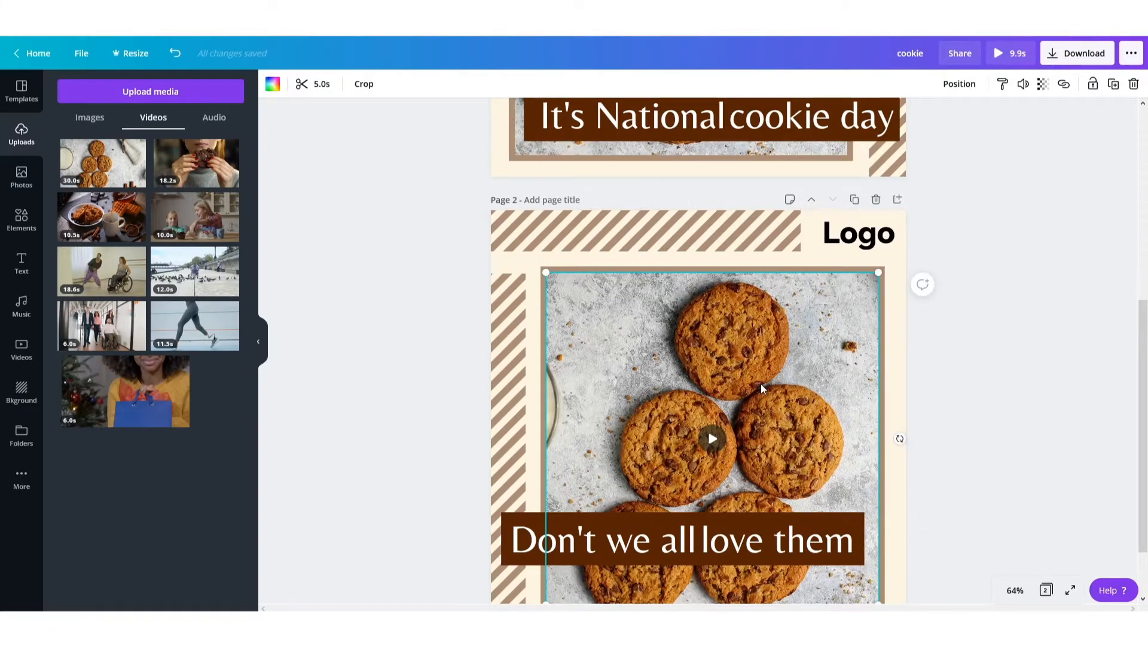
key("Delete")
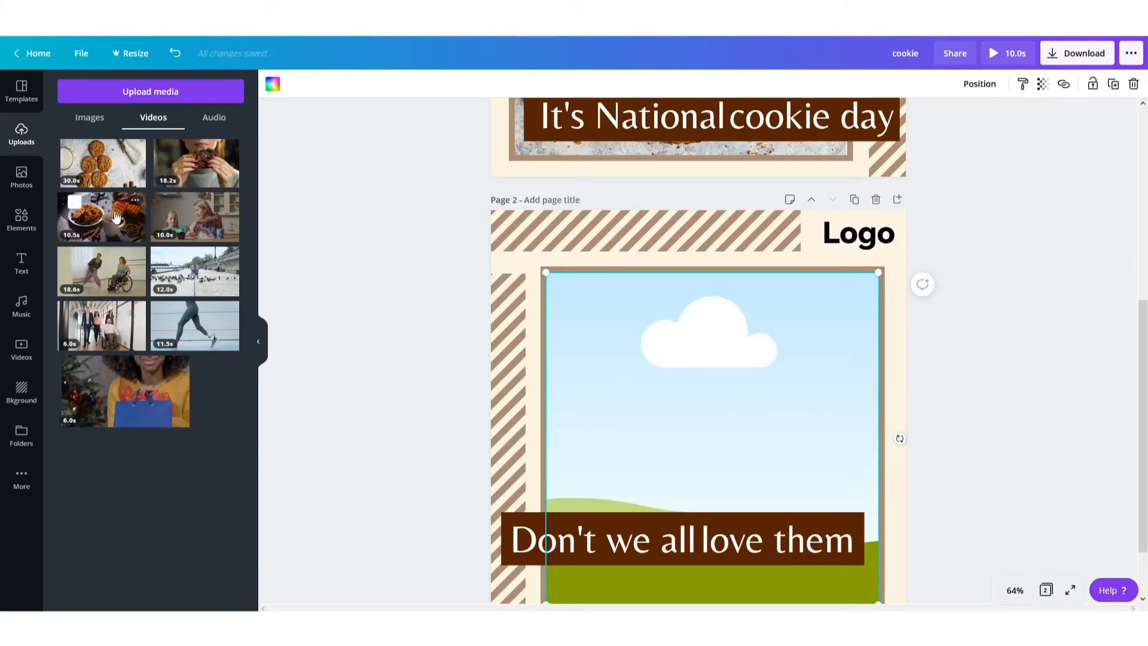
left_click_drag(191, 222, 685, 346)
double_click(652, 341)
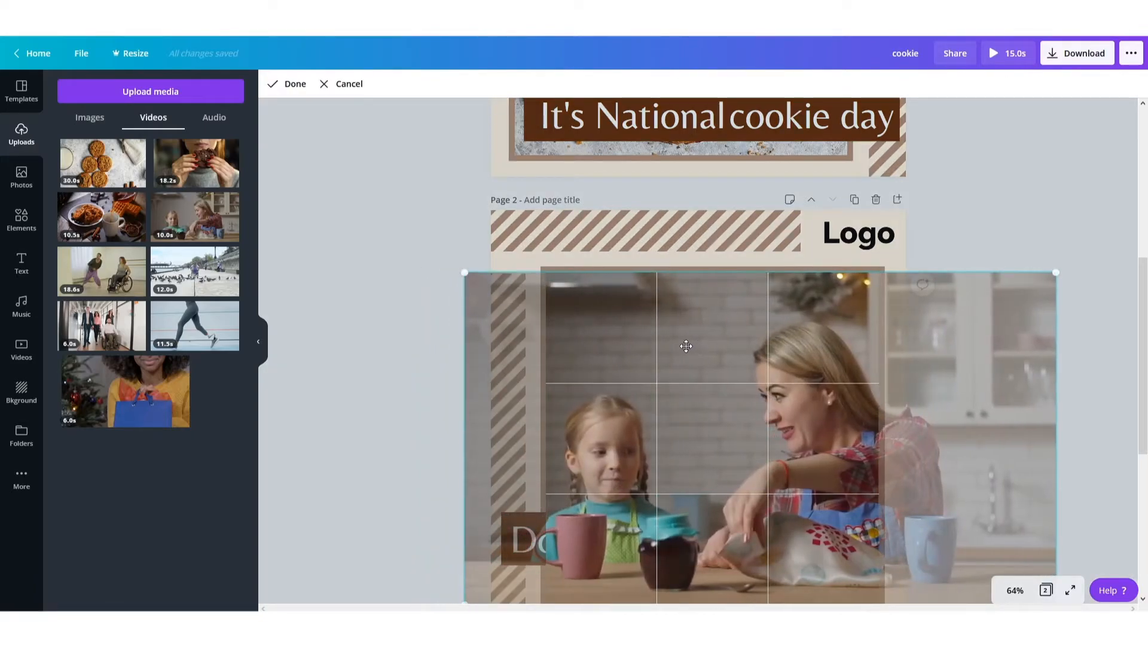
left_click(377, 250)
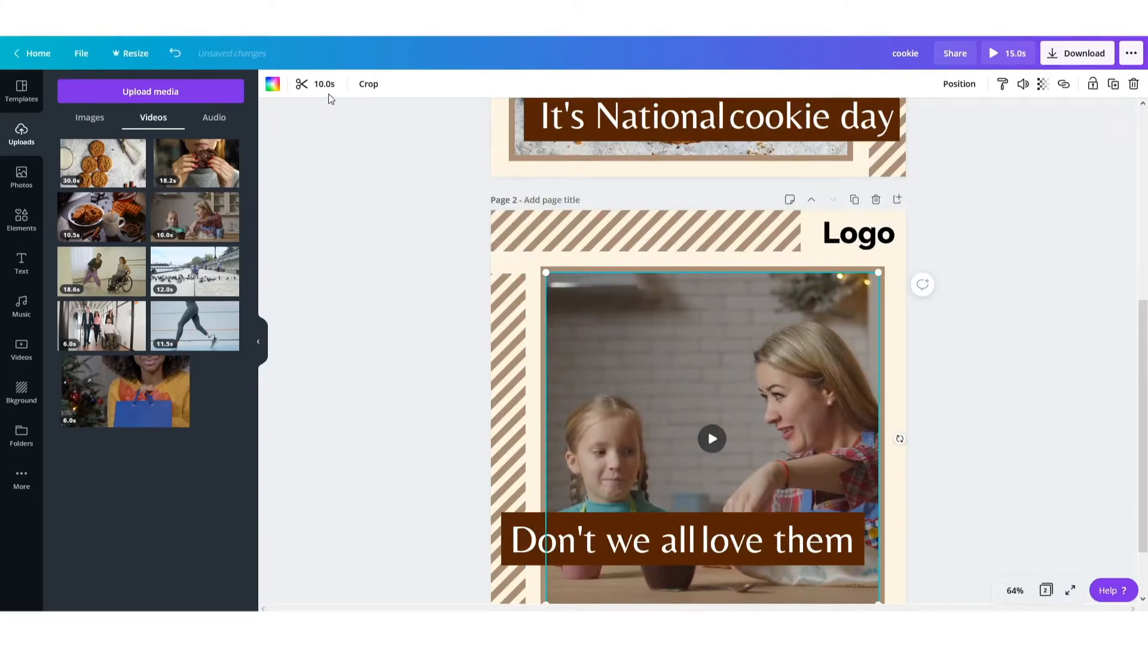
Trim the end of page 2's kitchen clip so that it lasts 5.0 seconds
left_click(320, 83)
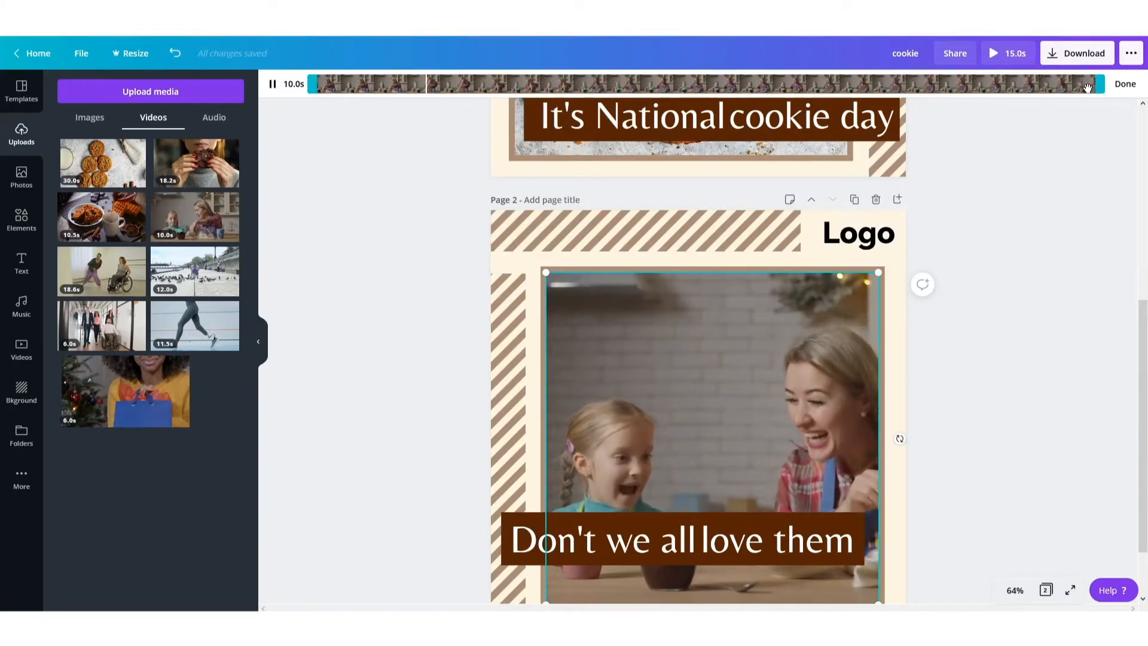
left_click_drag(1087, 88, 697, 83)
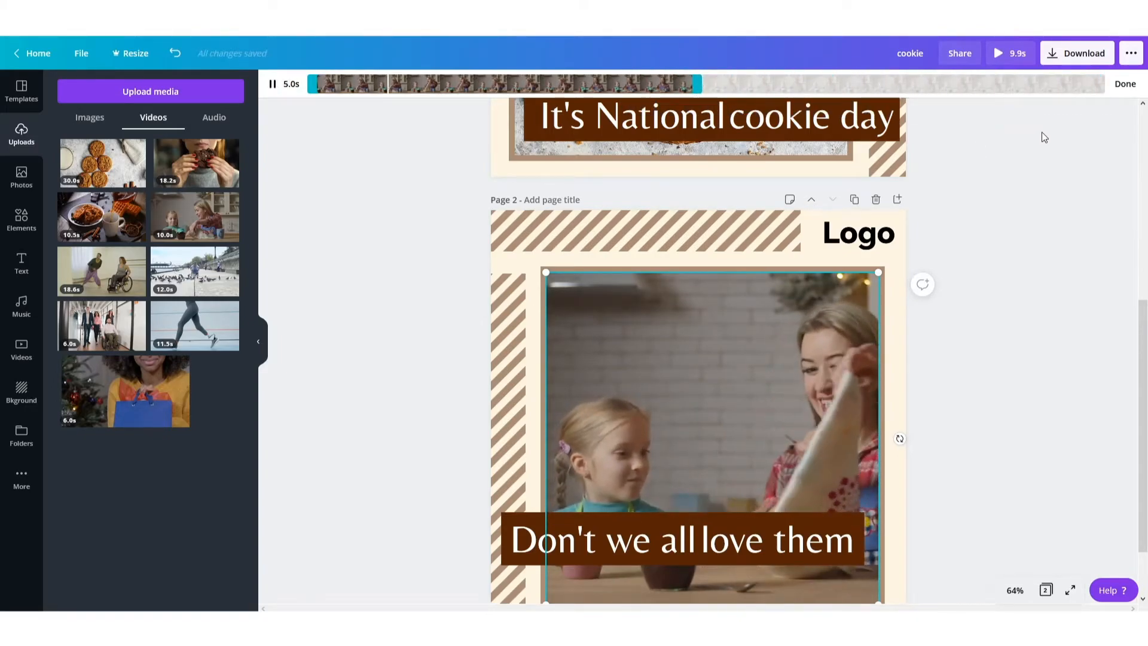
left_click(1126, 84)
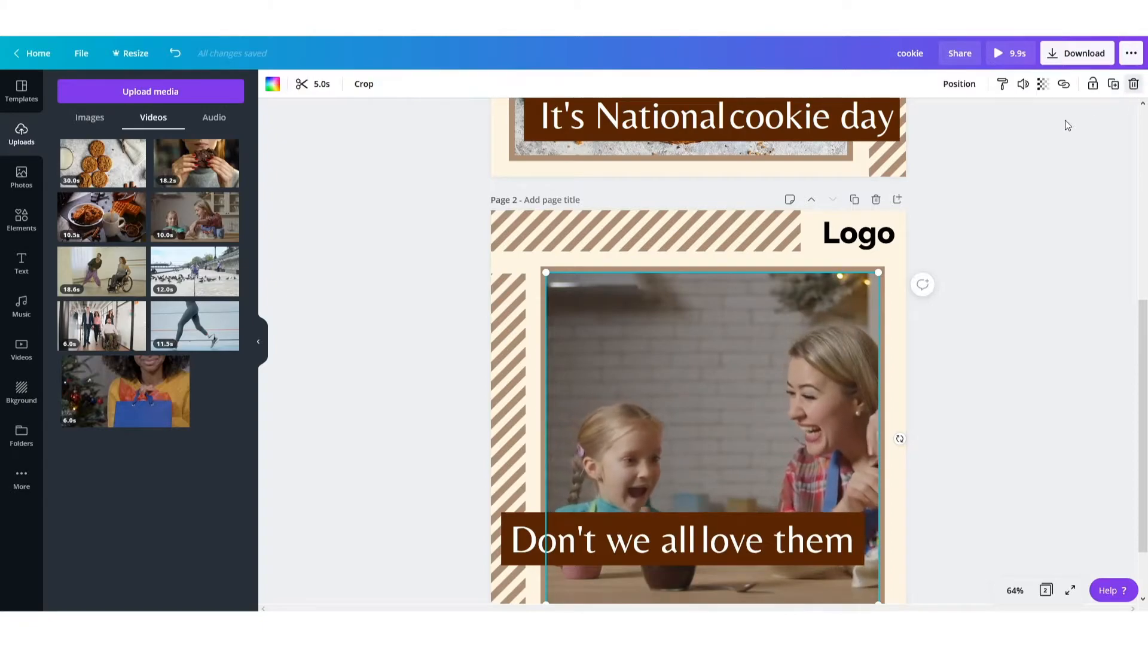
left_click(367, 474)
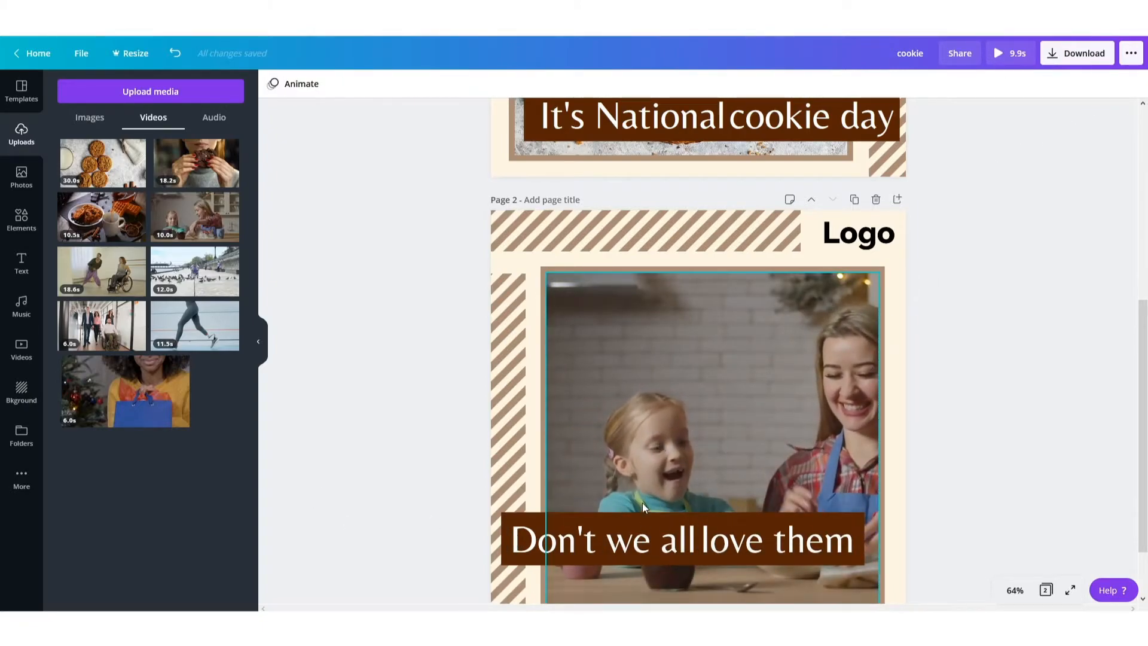
Move page 2's brown banner with both texts up to the upper part of the framed video, overlapping the striped strip
left_click(859, 520)
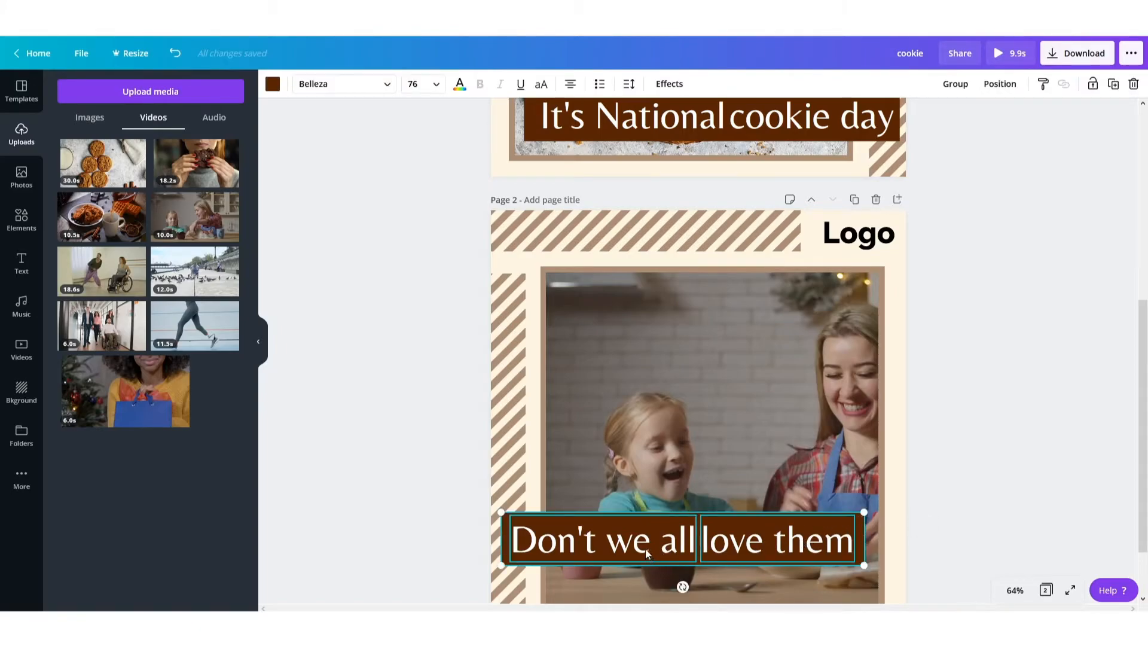
left_click_drag(616, 544, 607, 317)
left_click(1035, 390)
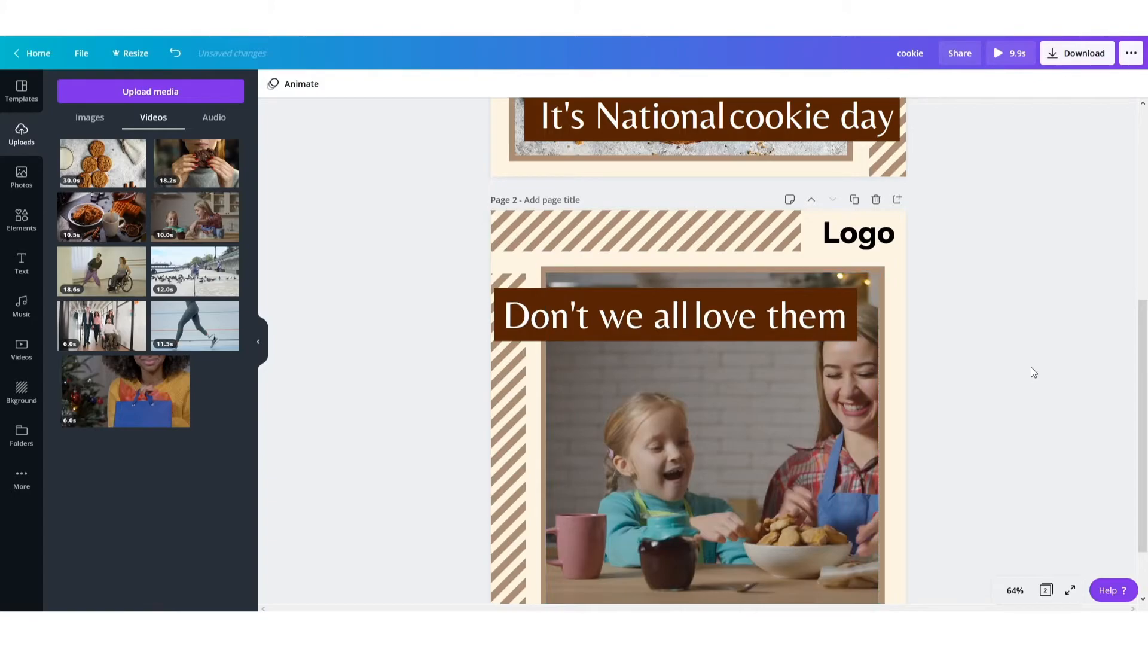
scroll(1031, 374, "up", 1)
left_click_drag(456, 389, 717, 418)
left_click(456, 389)
left_click(852, 390)
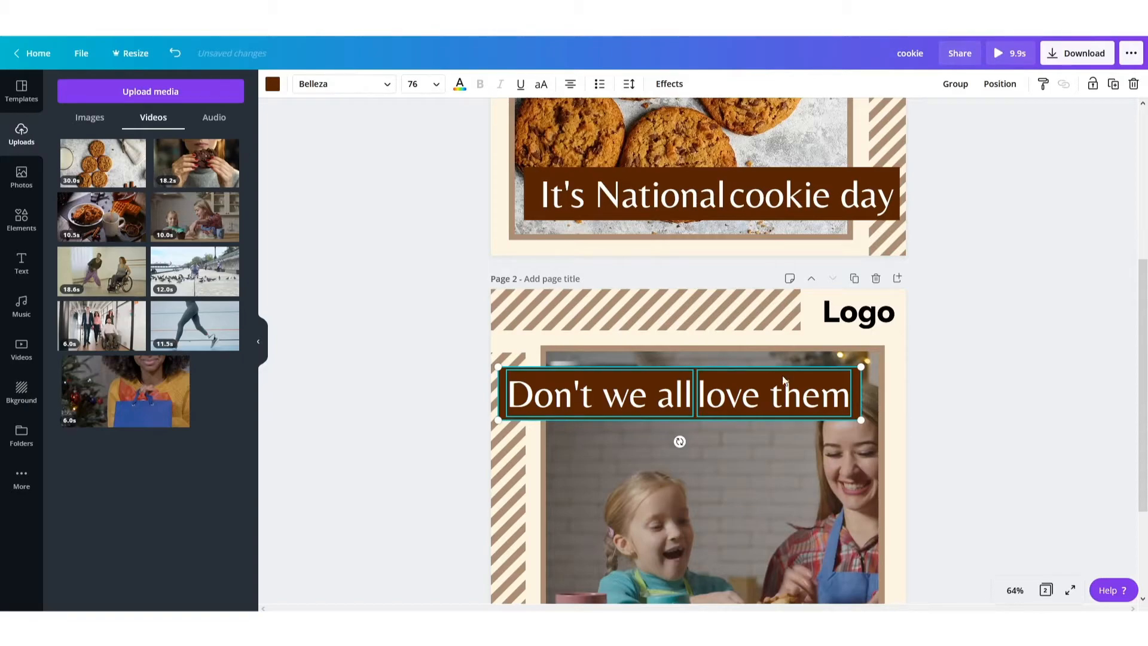
left_click(1017, 390)
Copy all of page 1's elements, add a third page, and paste them onto it
scroll(987, 339, "up", 1)
scroll(984, 335, "up", 5)
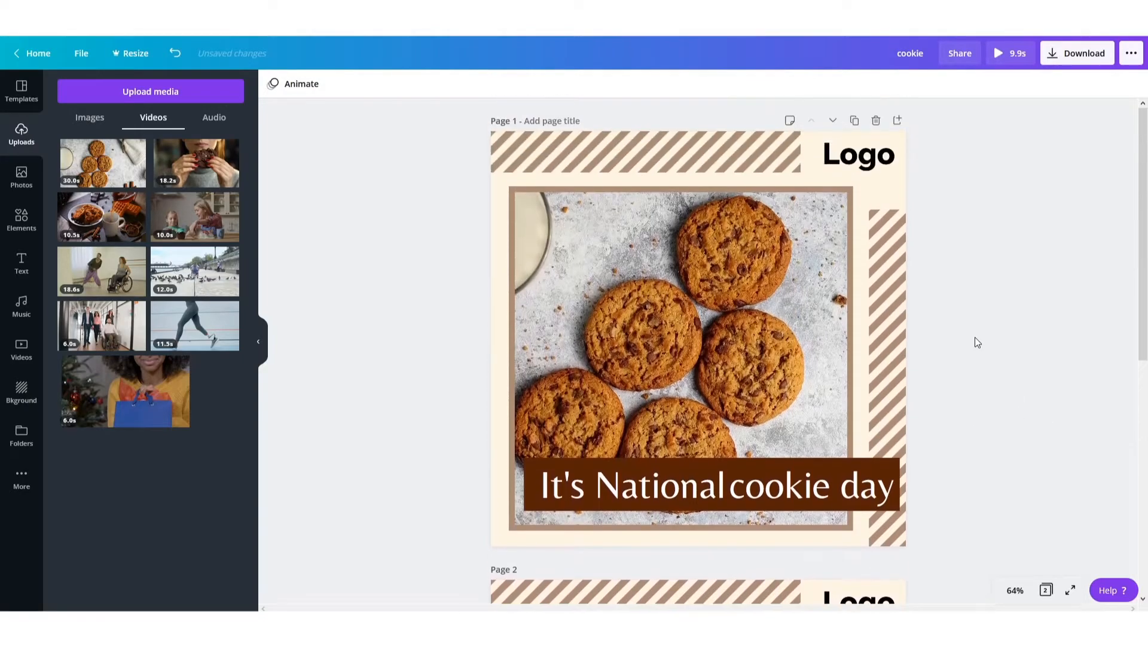
left_click_drag(438, 122, 981, 553)
scroll(637, 380, "down", 8)
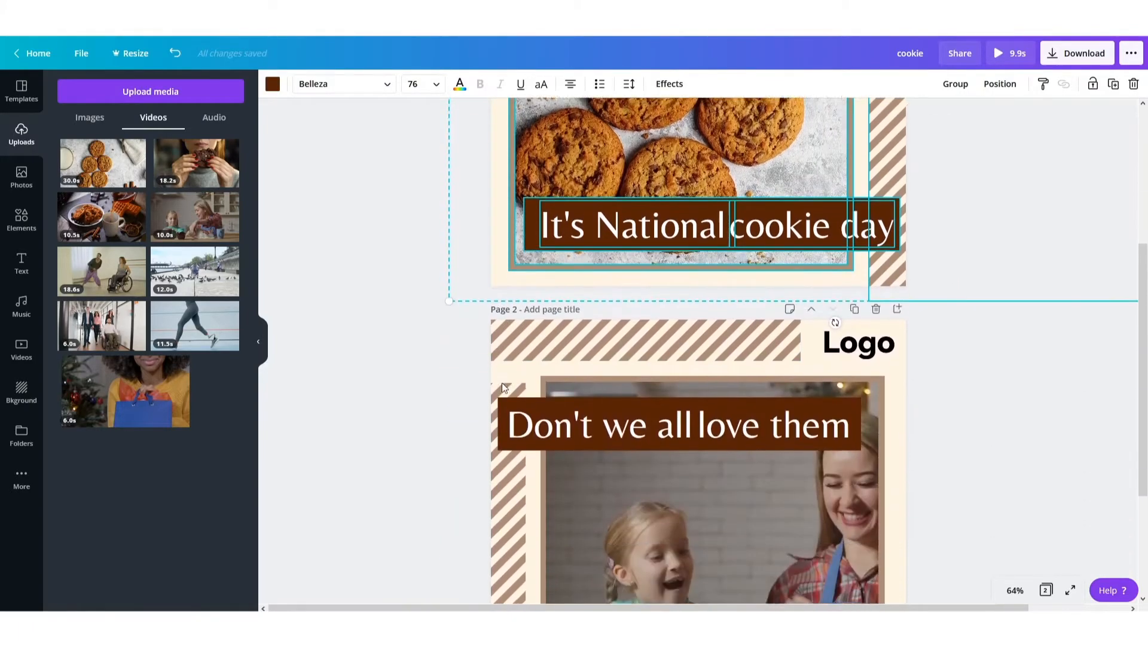
left_click(718, 589)
left_click(716, 586)
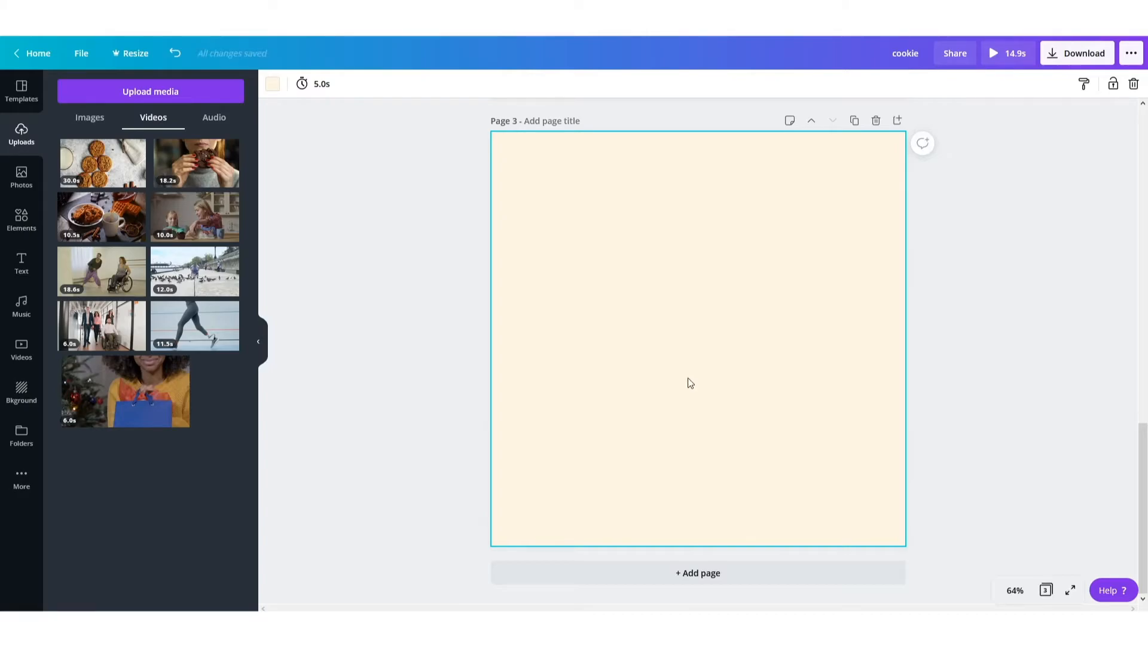
key("ctrl+v")
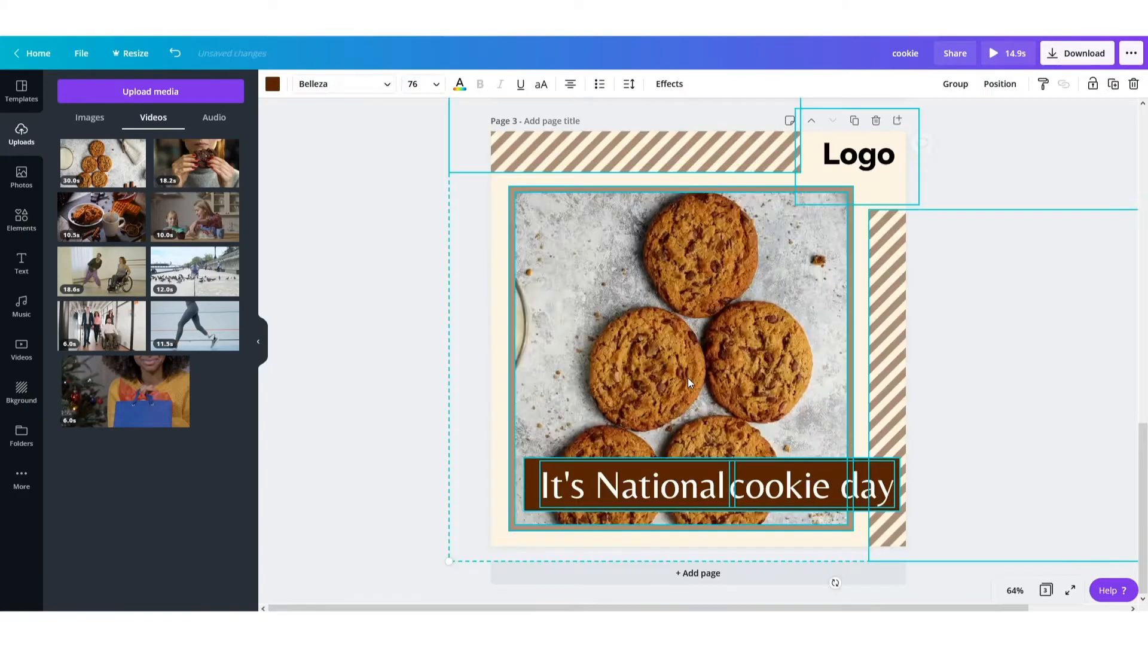
left_click(360, 342)
Replace the "It's National" text on page 3 with "Have it with"
left_click(697, 489)
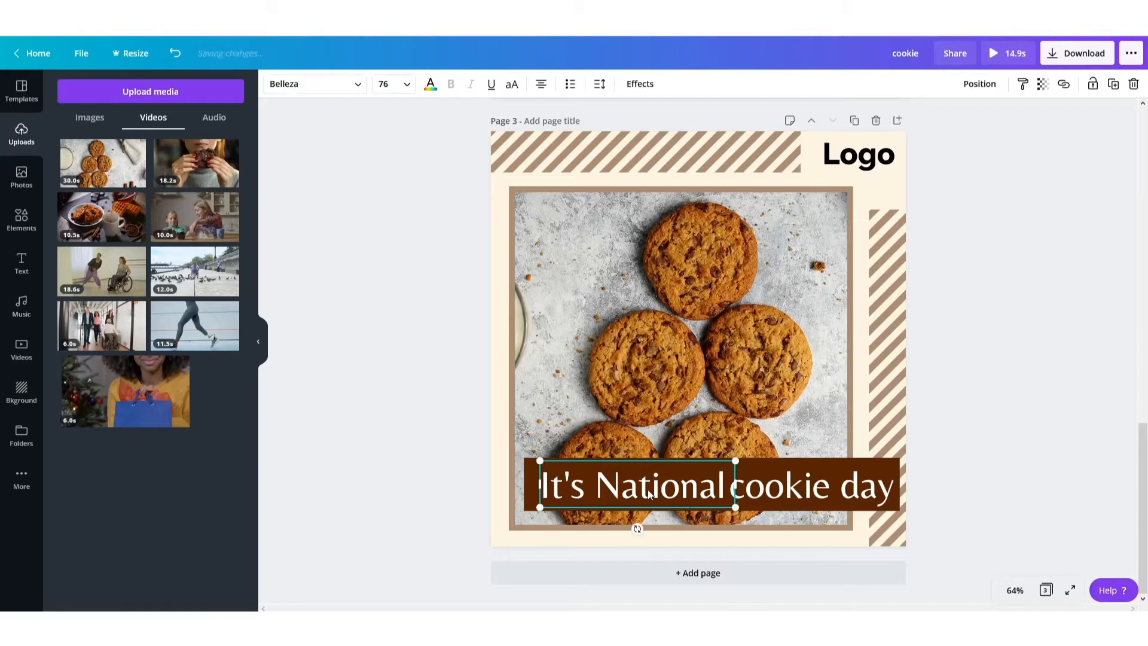
left_click(698, 489)
type("H")
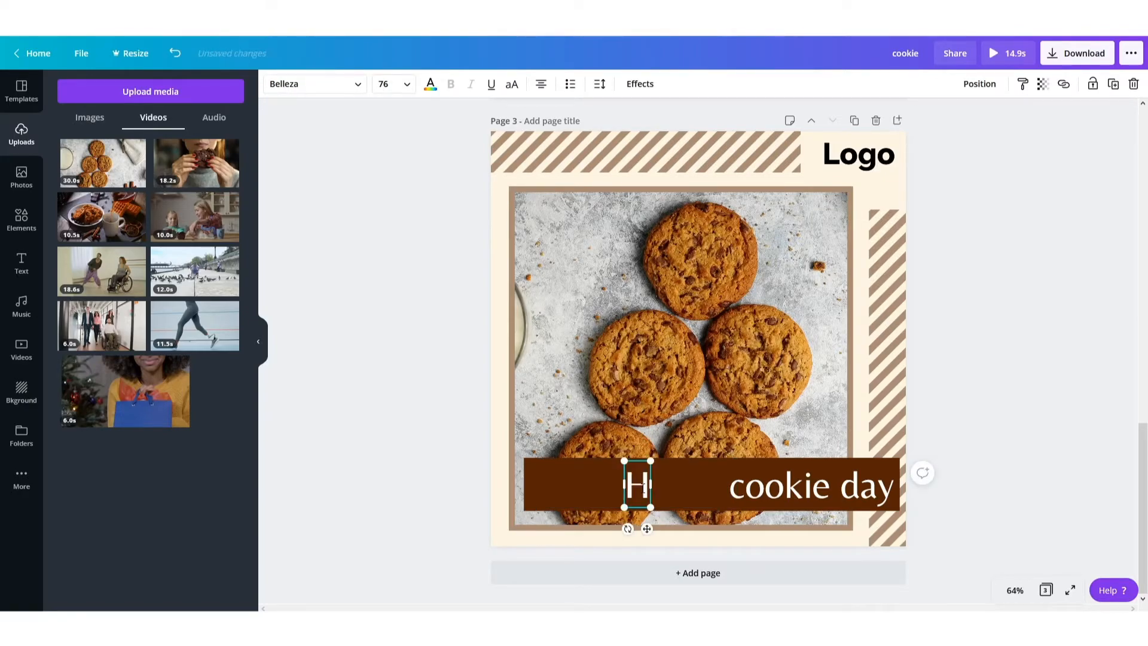
type("ave it with")
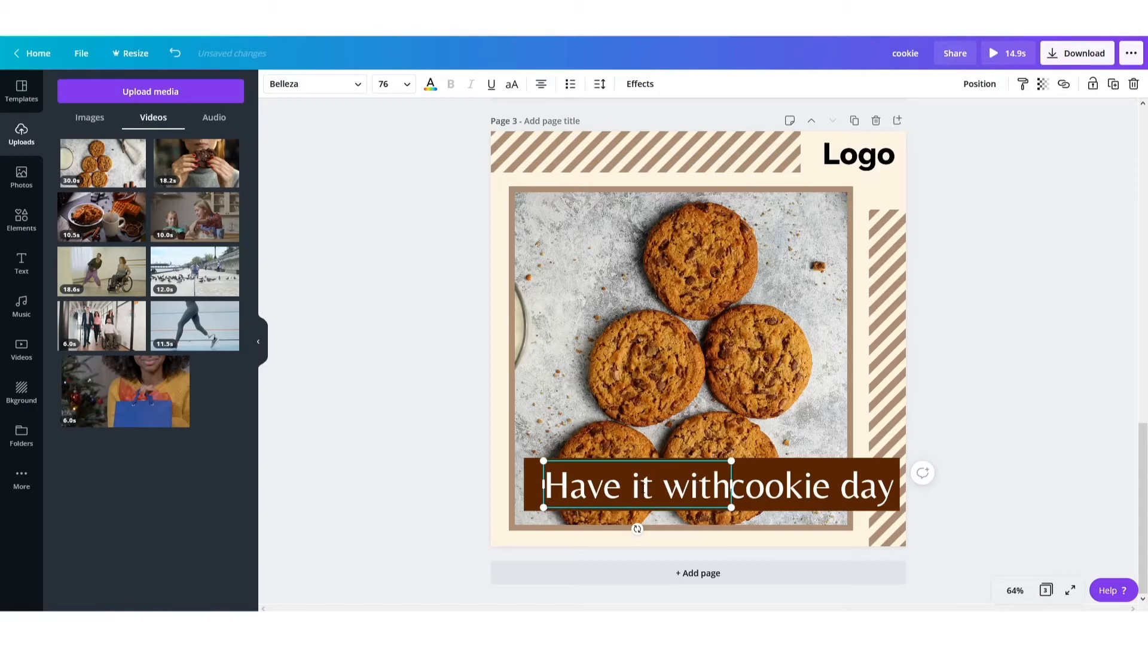
Replace the "cookie day" text on page 3 with "Tea or Coffee" in double quotation marks
left_click(807, 486)
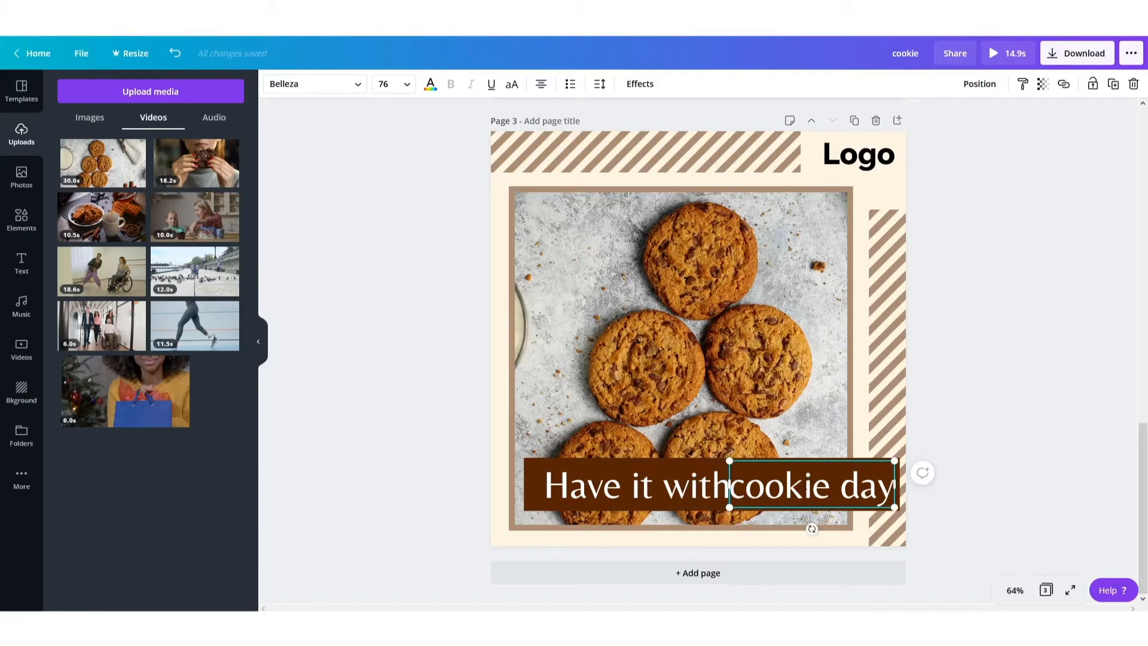
left_click(807, 486)
type("\"")
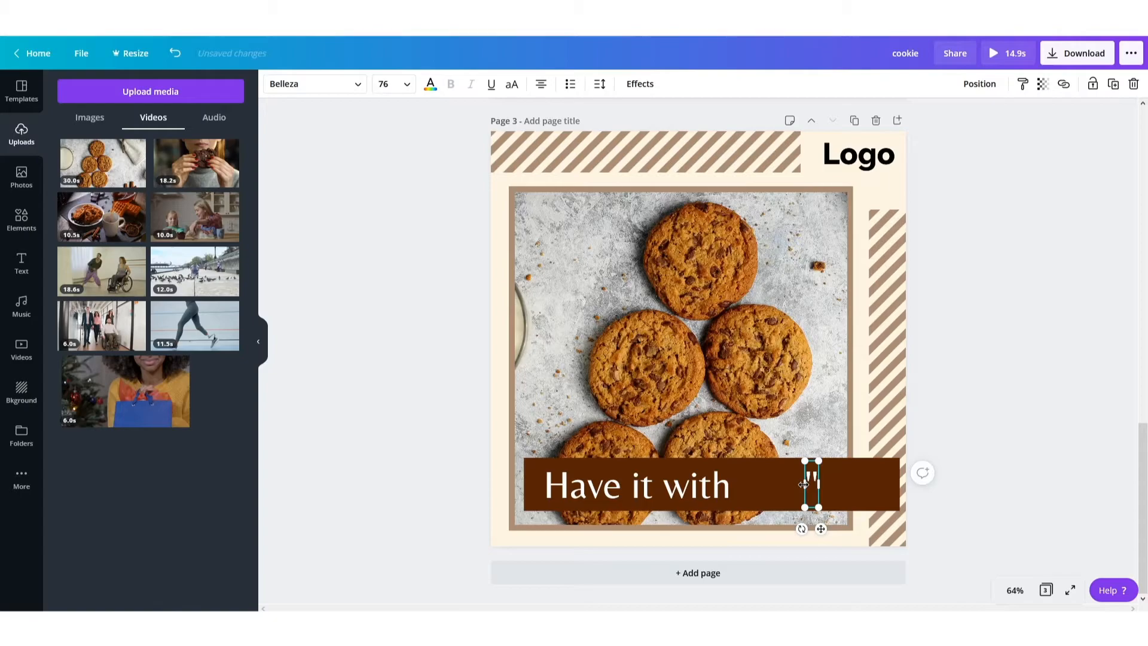
type("Tea o")
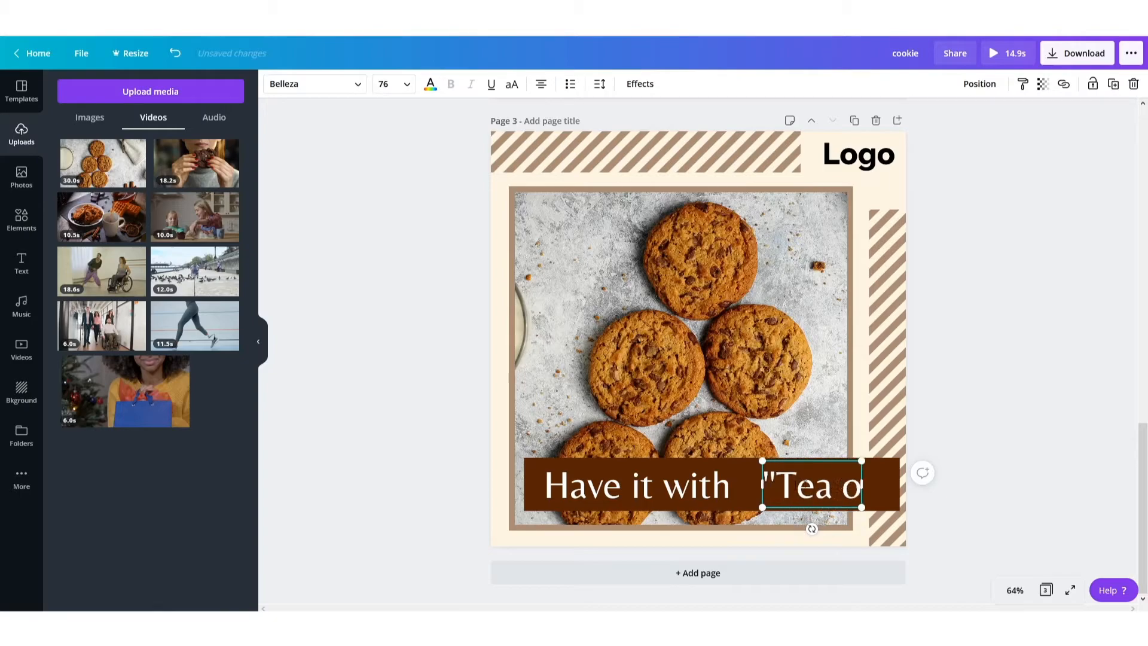
type("r Cof")
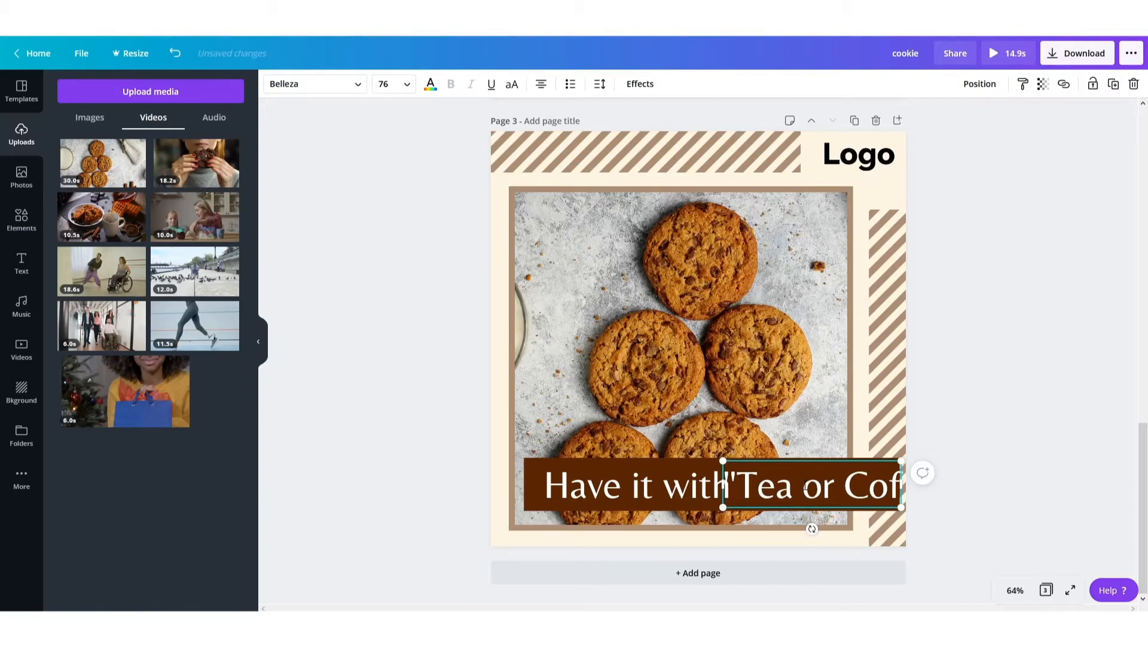
type("fee\"")
Shift "Have it with" slightly left and widen the "Tea or Coffee" text box so its words fit on one line
left_click(602, 483)
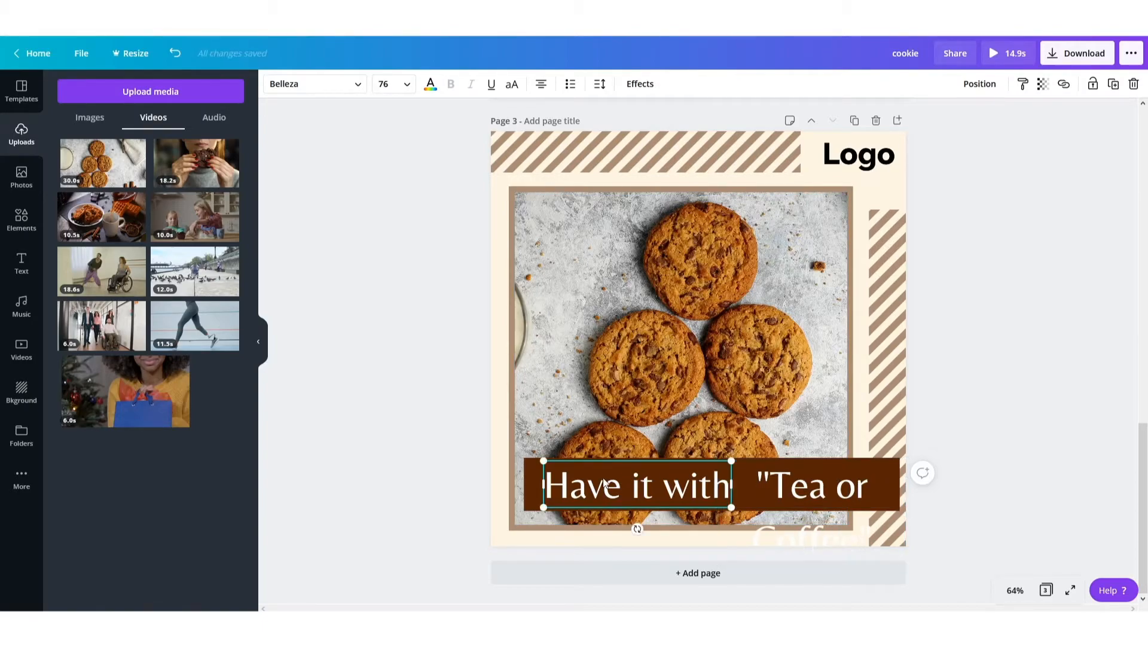
left_click_drag(639, 493, 627, 493)
left_click(803, 490)
left_click_drag(907, 511, 959, 509)
Set the font size of both page 3 texts, "Have it with" and "Tea or Coffee", to 65
left_click(644, 501)
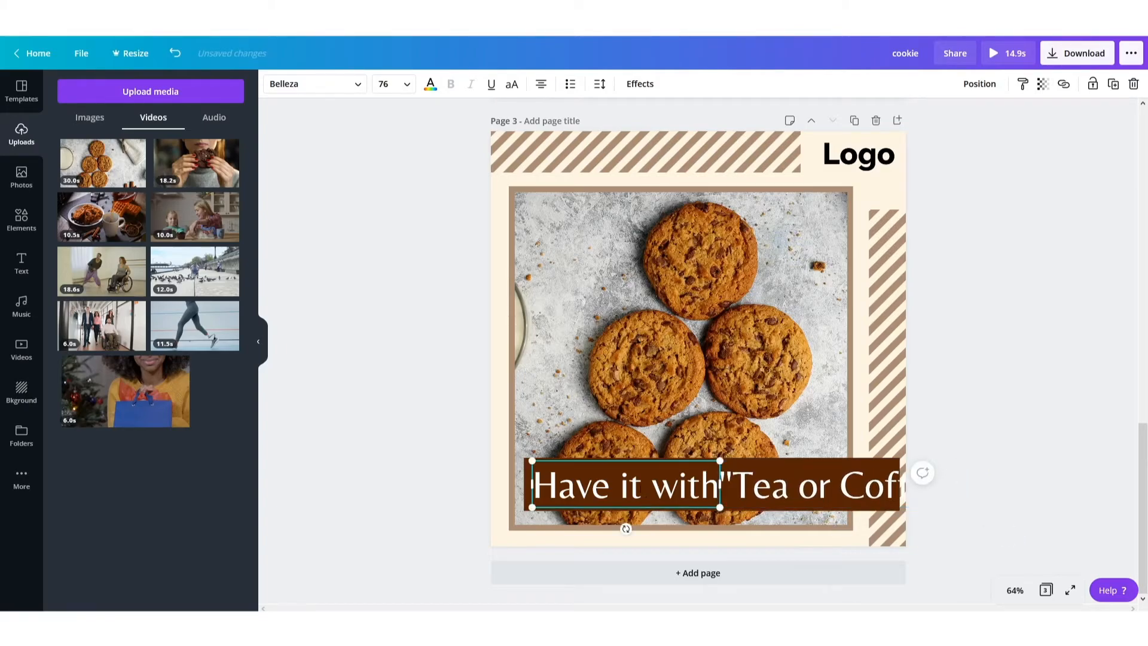
triple_click(644, 500)
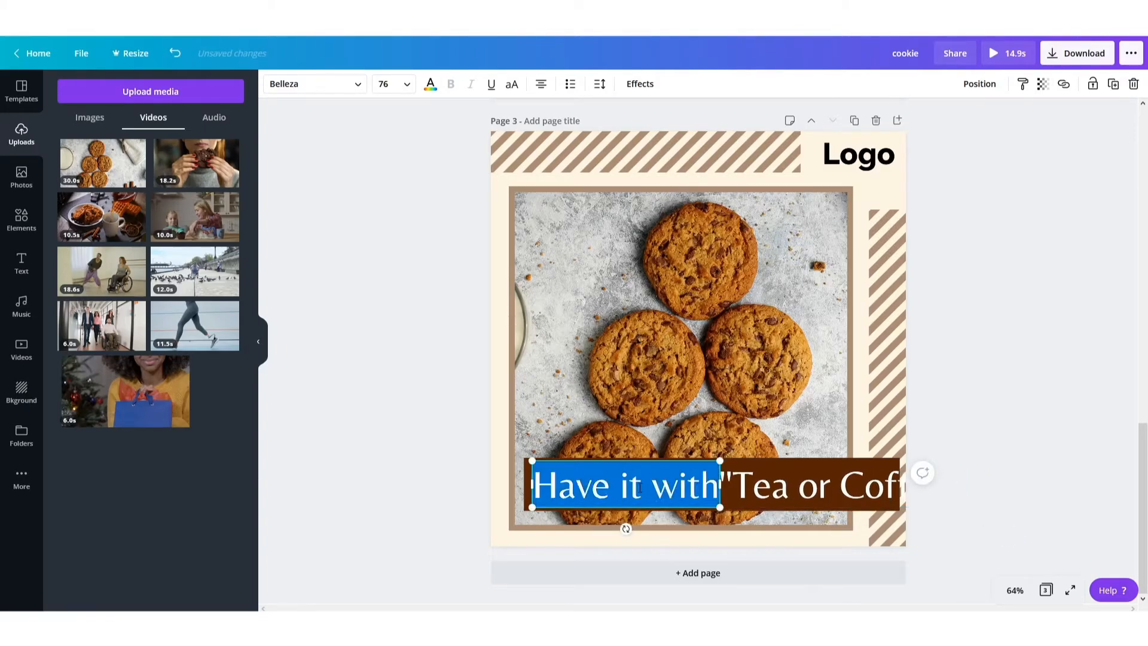
left_click(392, 82)
left_click(405, 84)
type("65")
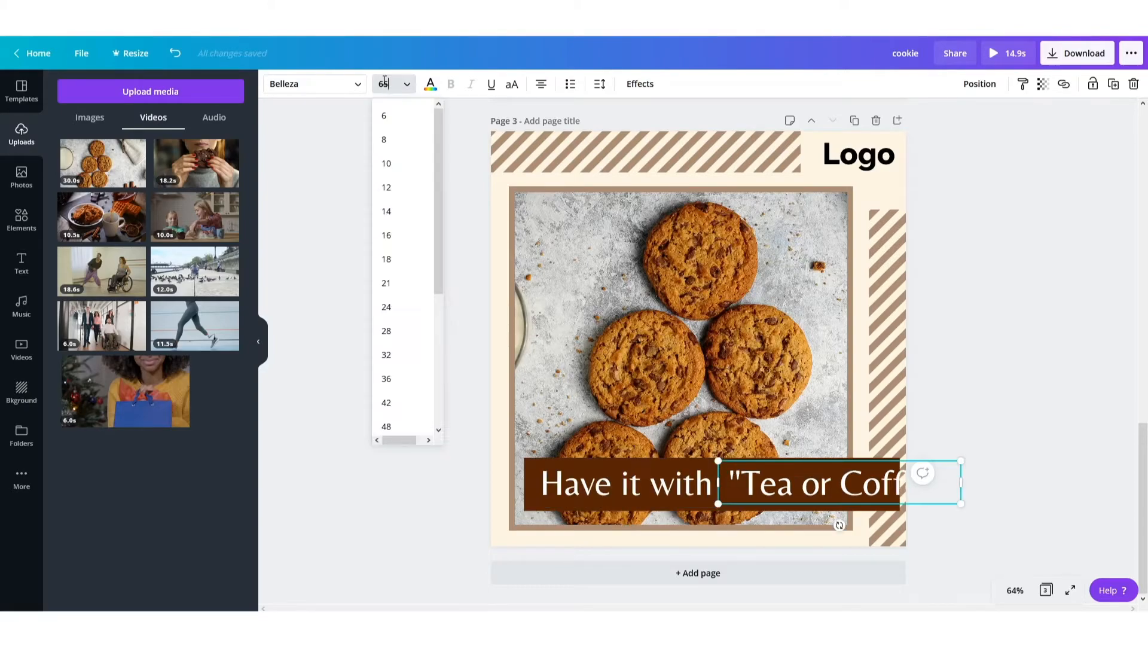
key("Return")
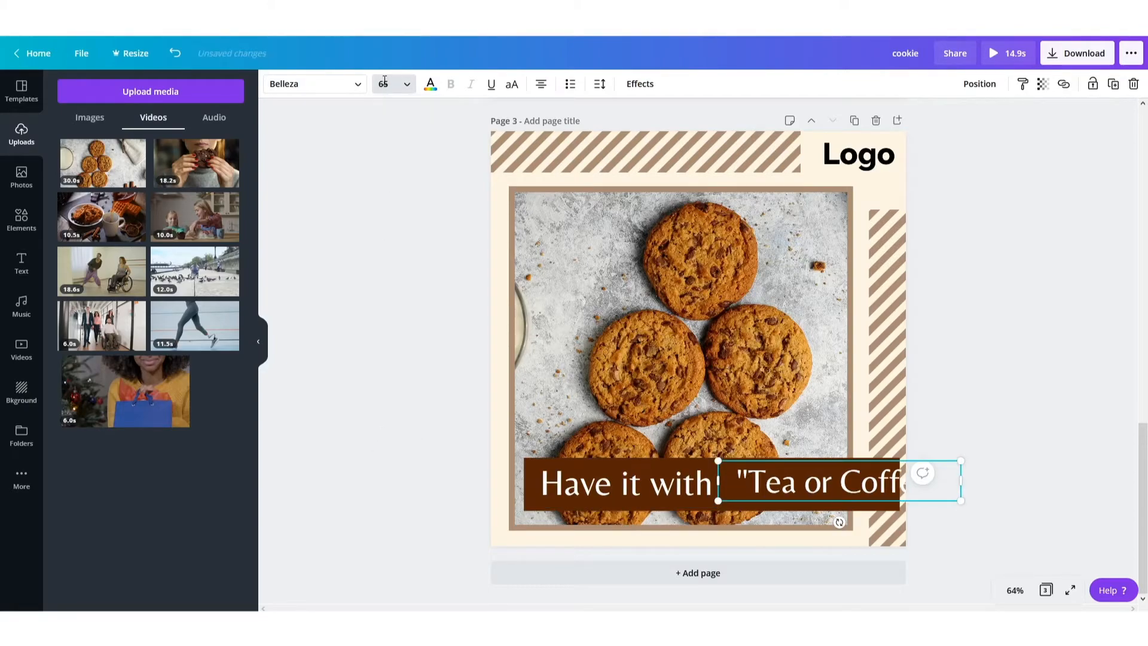
left_click(568, 466)
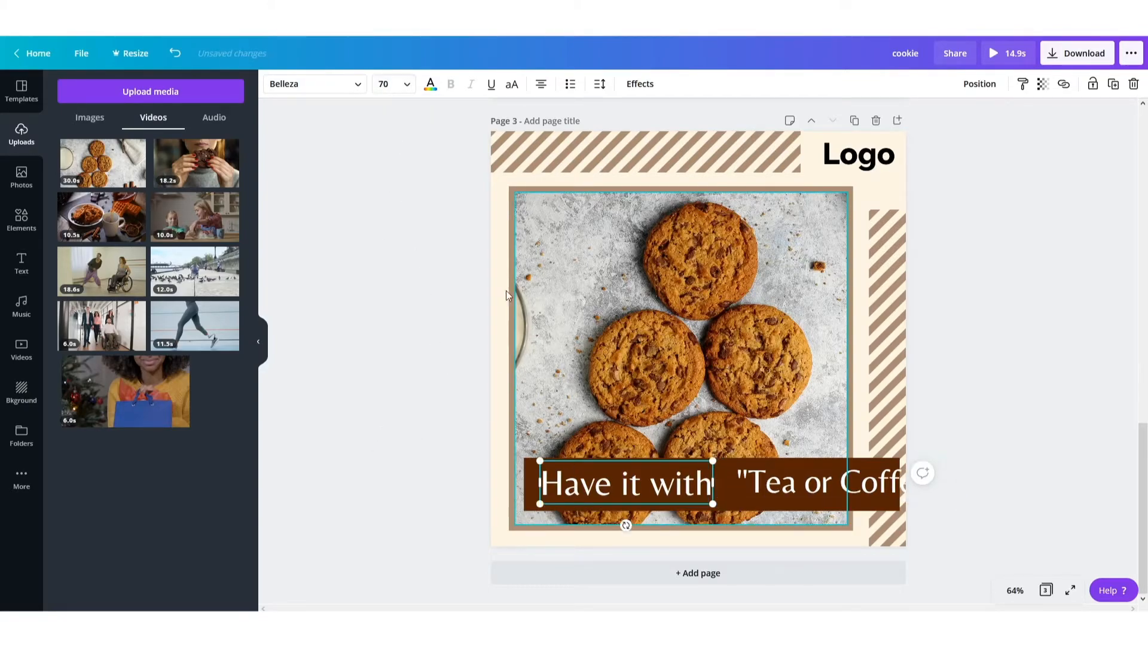
left_click(391, 85)
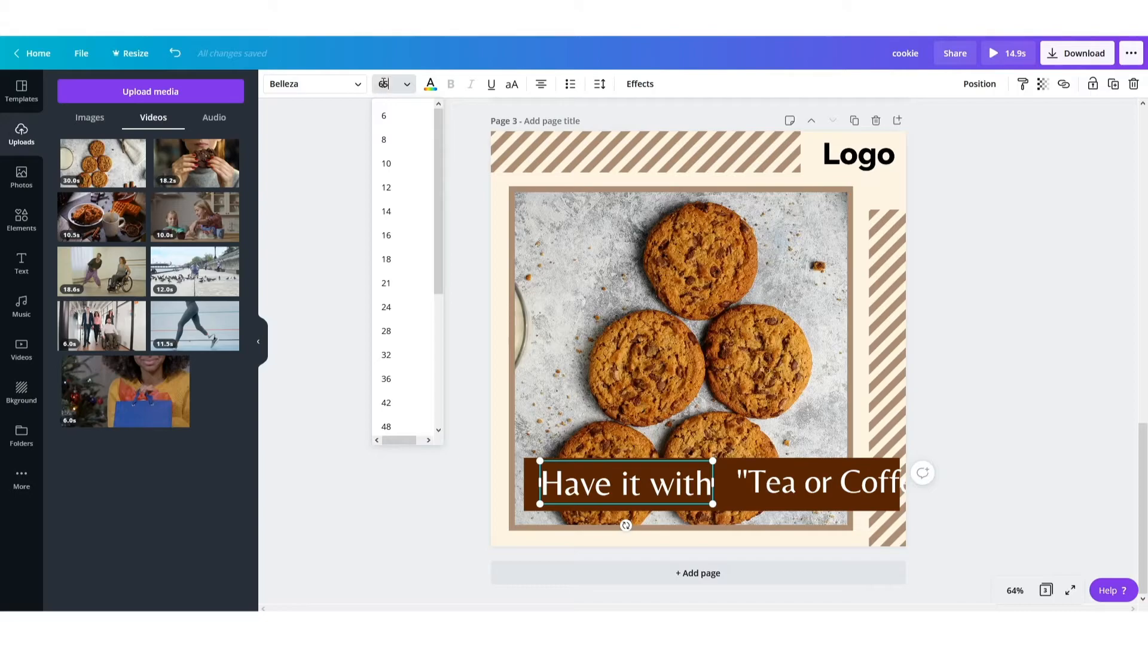
type("65")
key("Return")
Move "Have it with" and "Tea or Coffee" left so they sit side by side on page 3's brown banner
left_click_drag(604, 488, 586, 486)
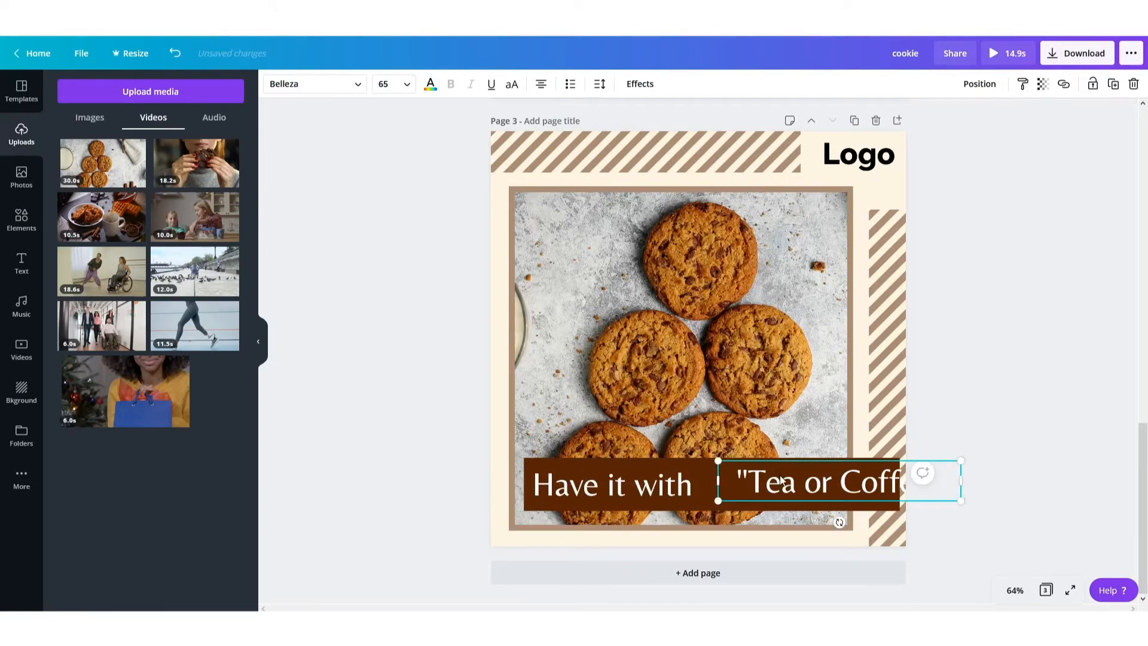
left_click_drag(800, 479, 759, 481)
left_click(1102, 433)
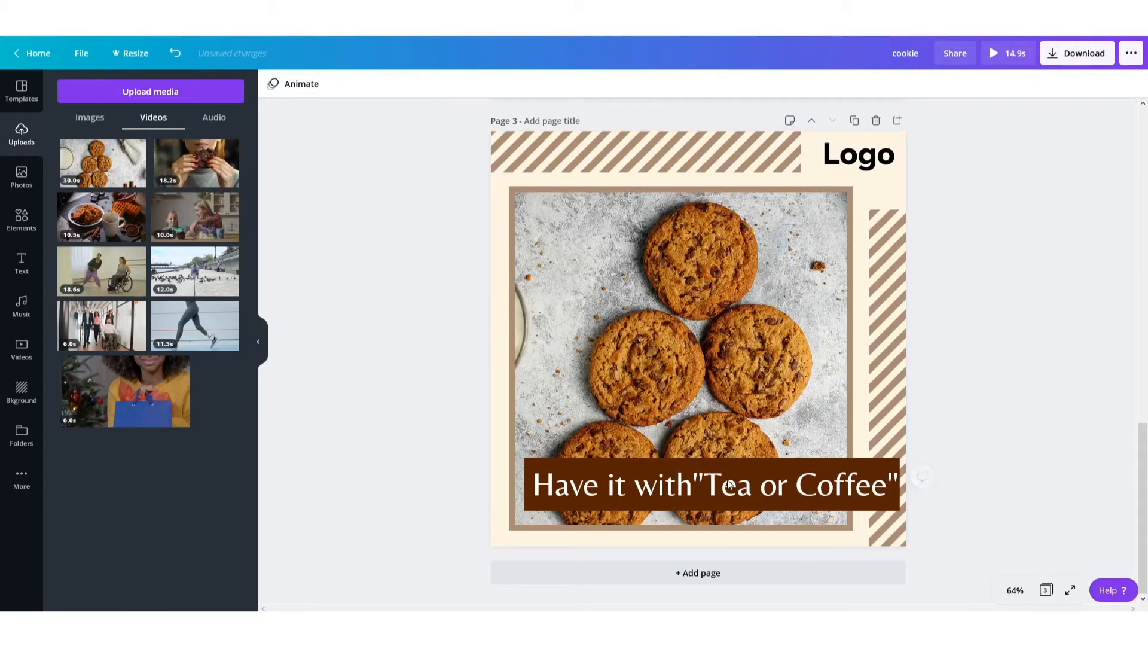
Extend page 3's brown banner leftward to a width of about 992 px and nudge "Have it with" left
left_click(528, 466)
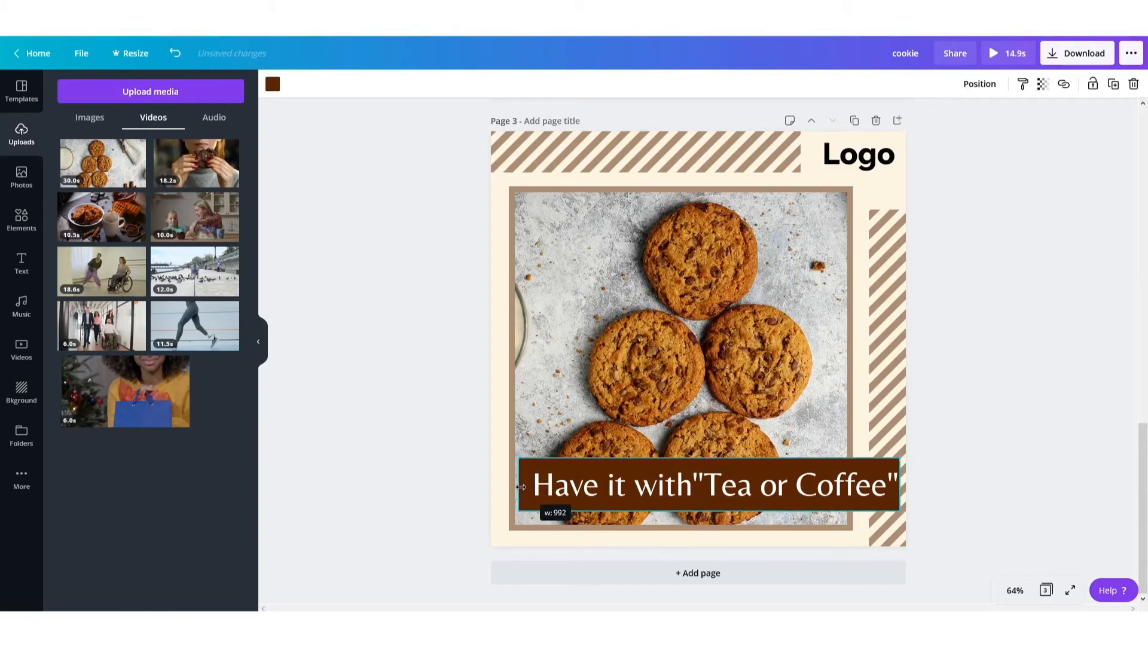
left_click(601, 488)
key("shift+Left")
key("shift+Left")
Nudge "Tea or Coffee" left and narrow its text box to fit within the right end of the banner
left_click(775, 489)
key("shift+Left")
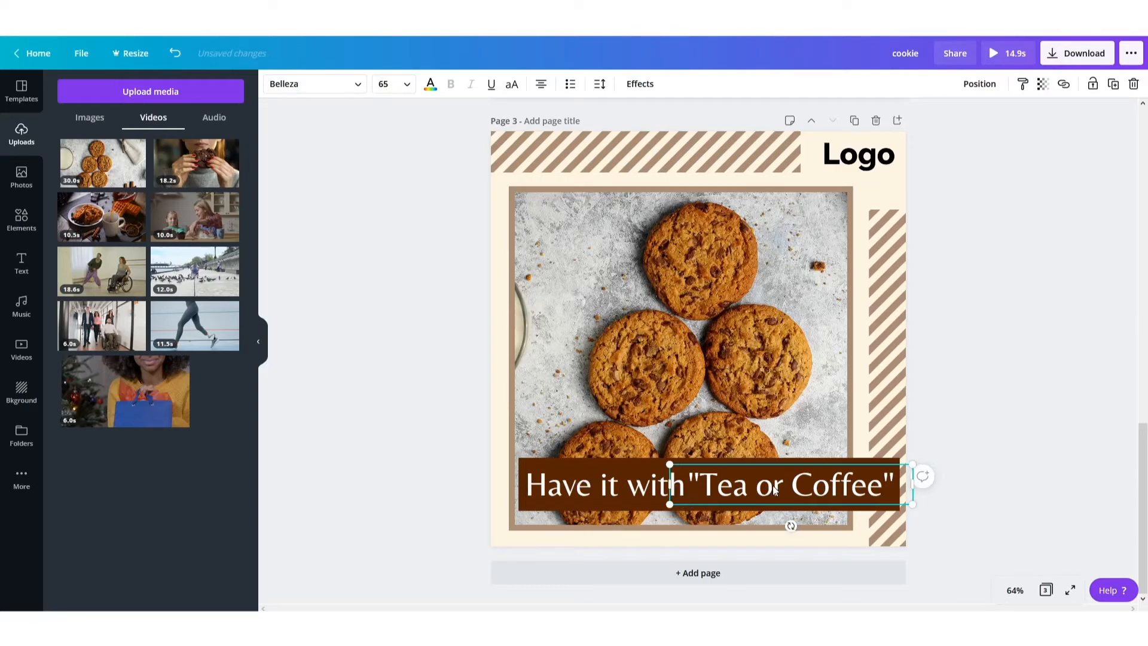
left_click_drag(908, 483, 895, 481)
key("shift+Right")
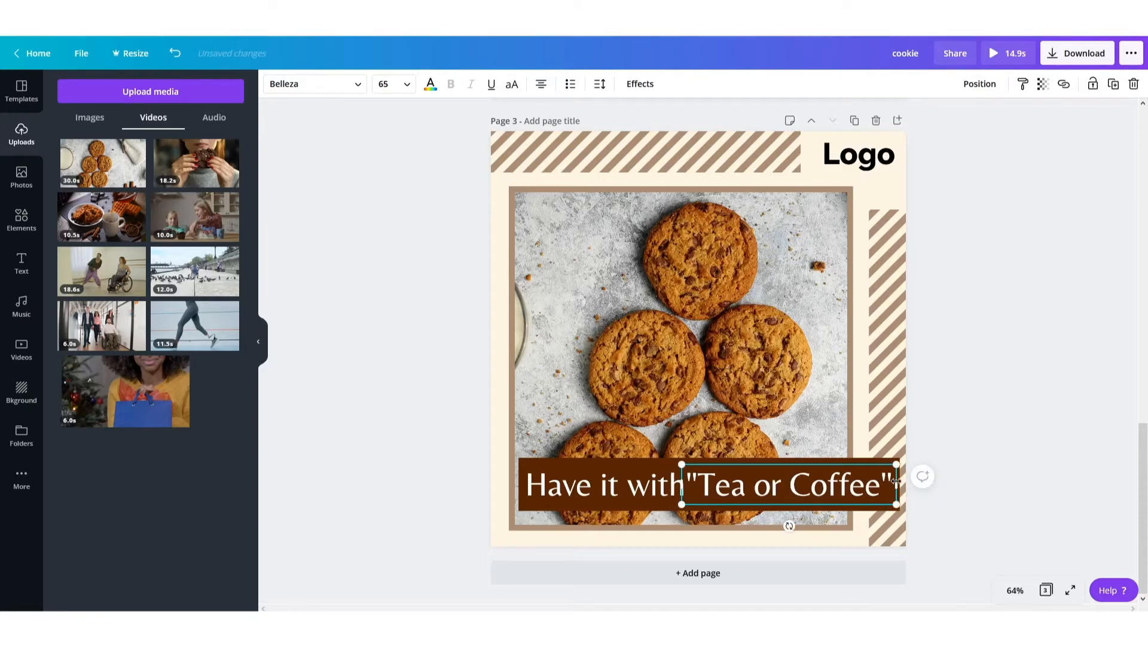
Replace the cookie clip in page 3's frame with the uploaded 10.5 s video of coffee being poured beside cookies
left_click(791, 321)
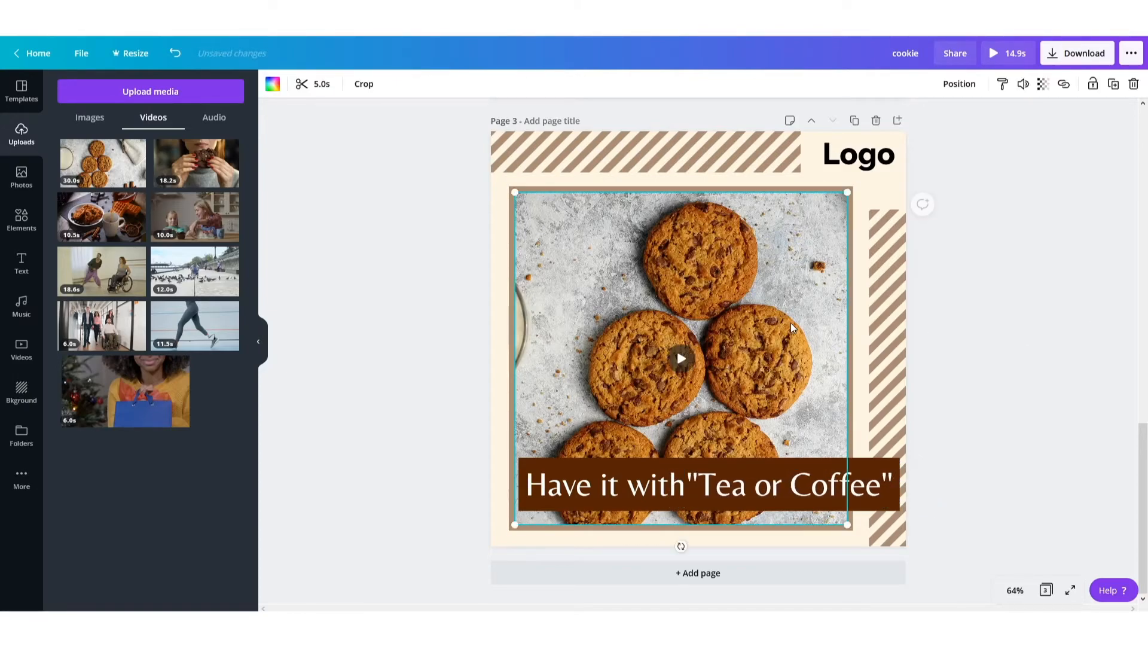
key("Delete")
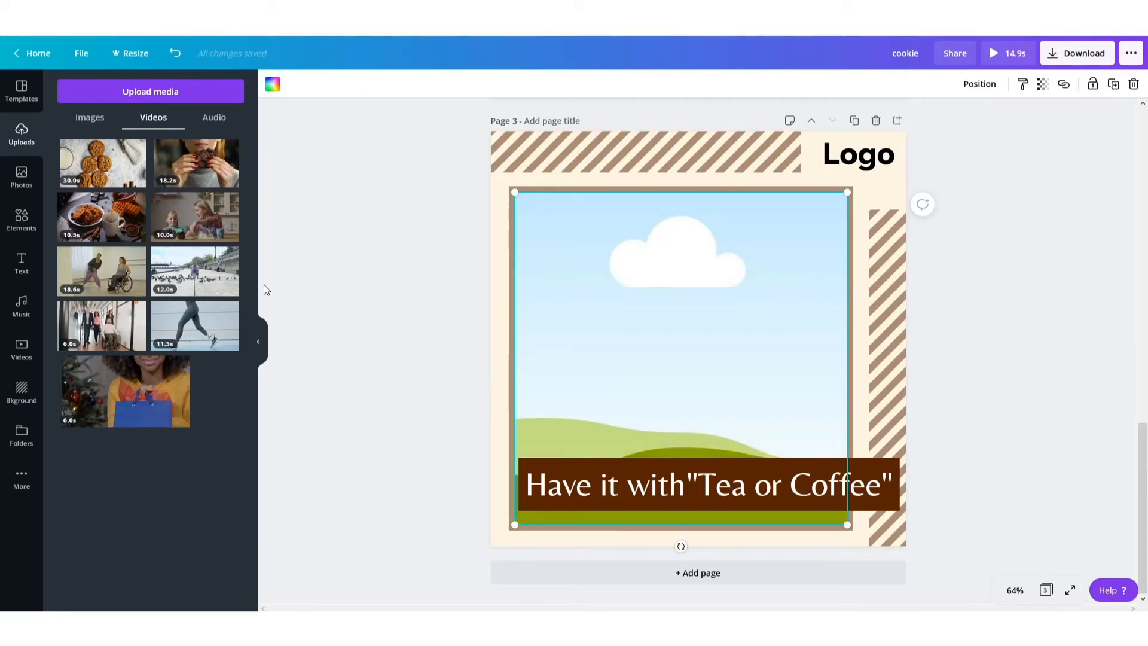
left_click_drag(101, 216, 712, 293)
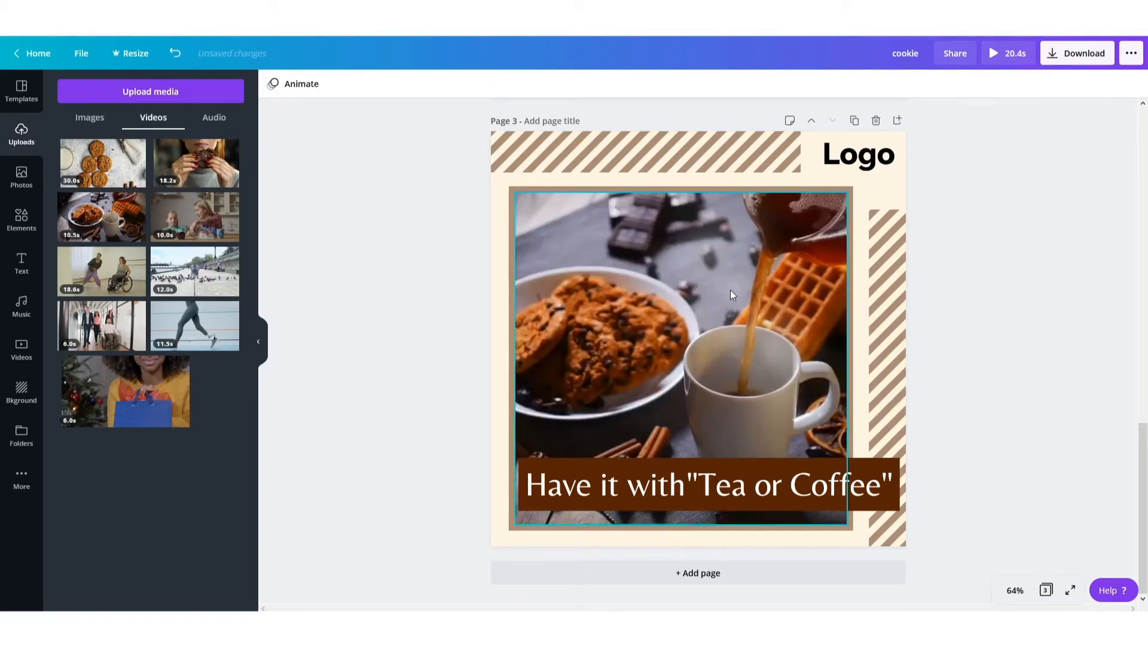
Trim the coffee-pouring video on page 3 to 5.0 s
left_click(712, 340)
left_click(324, 84)
left_click_drag(1102, 84, 684, 85)
left_click(1125, 84)
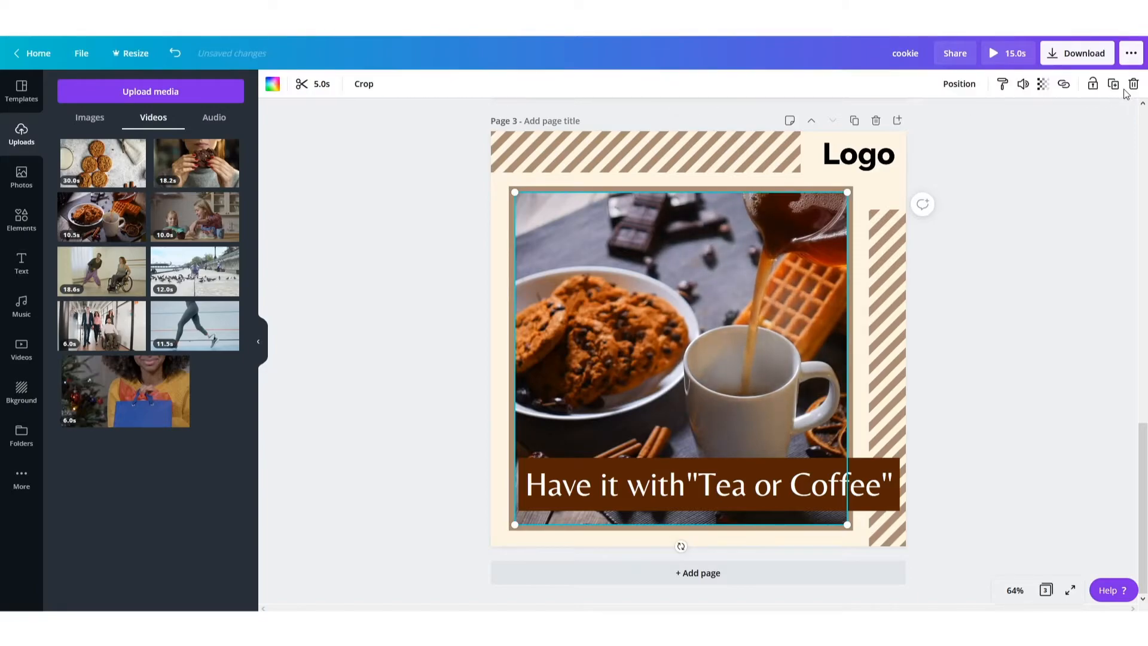
left_click(1018, 307)
Add a page 4 and copy all of page 2's elements onto it
scroll(987, 277, "up", 5)
scroll(987, 277, "up", 3)
left_click_drag(468, 158, 919, 576)
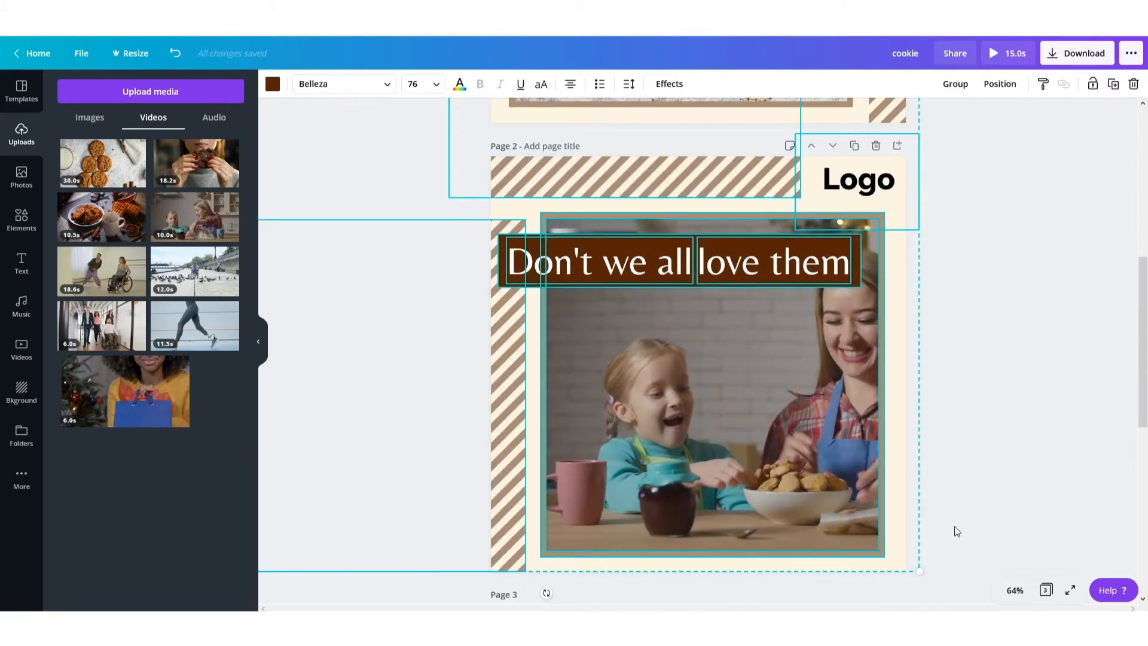
scroll(981, 410, "down", 8)
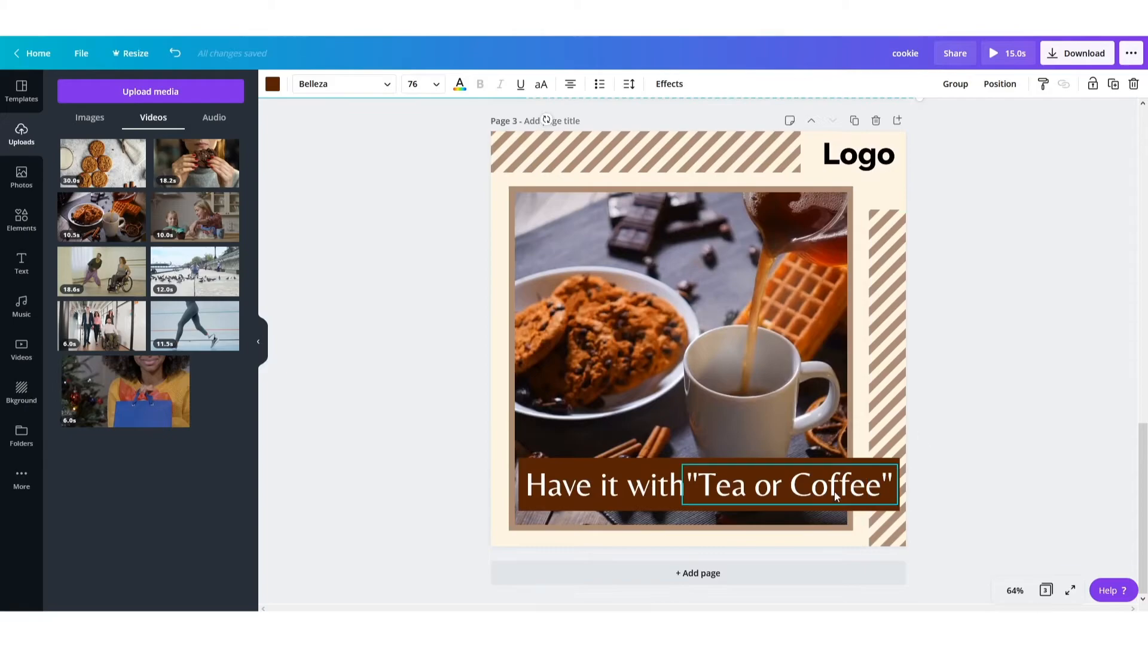
left_click(736, 574)
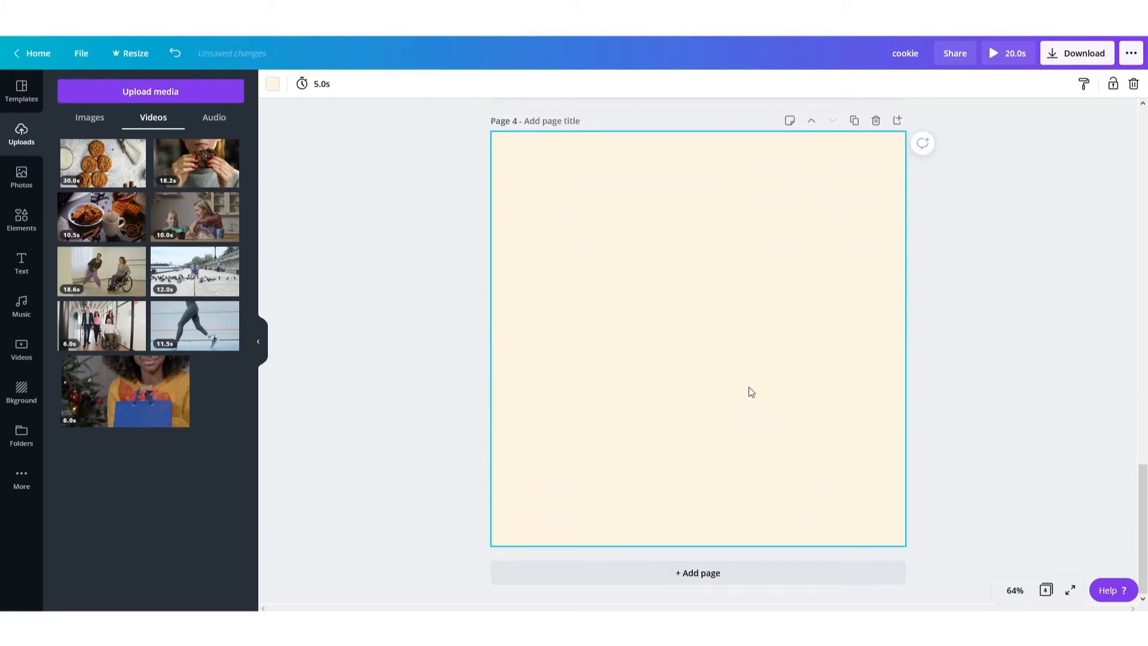
key("ctrl+v")
left_click(1025, 321)
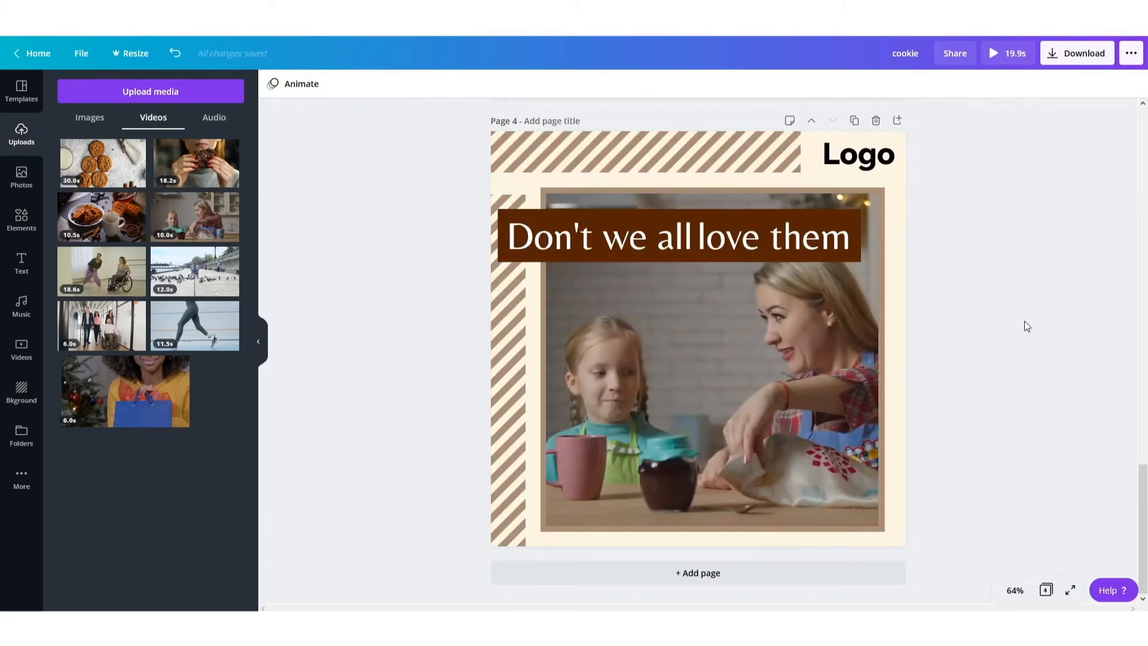
Change page 4's banner texts to "Enjoy your" and "best snack!", and nudge "Enjoy your" slightly left
left_click(616, 245)
left_click(616, 245)
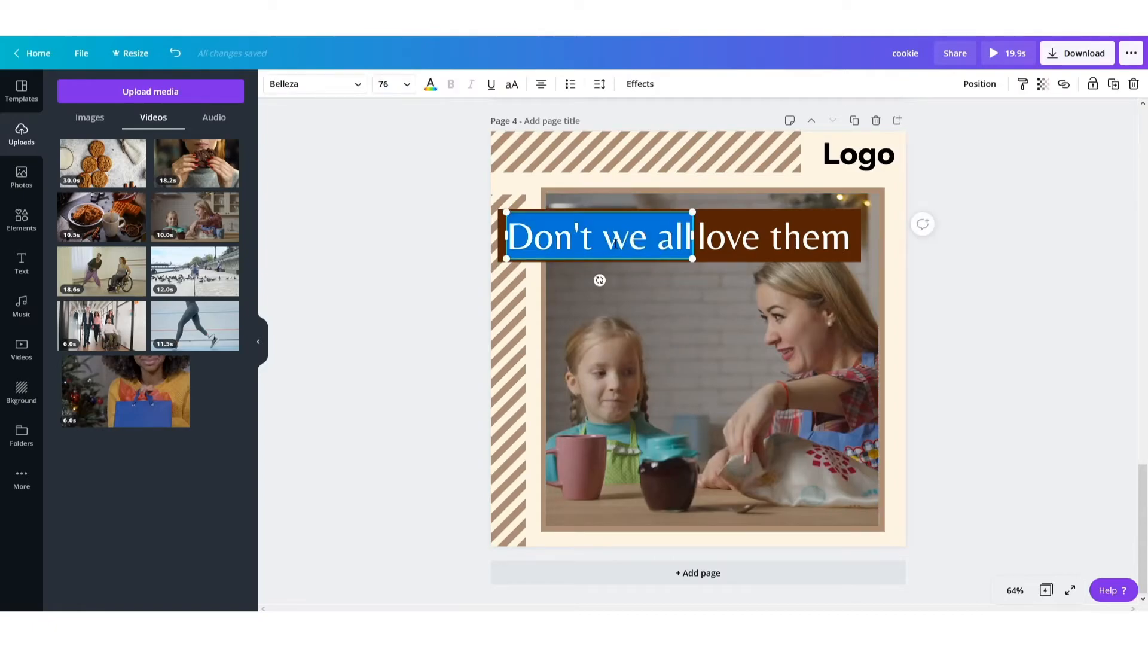
type("Enjoy ")
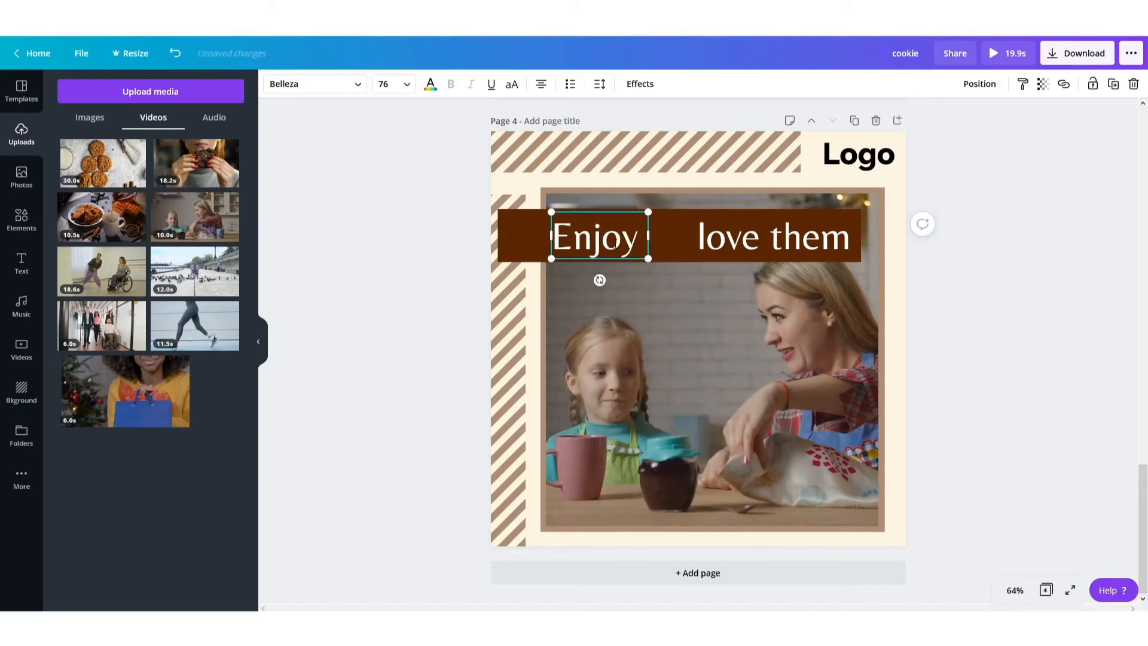
type("your")
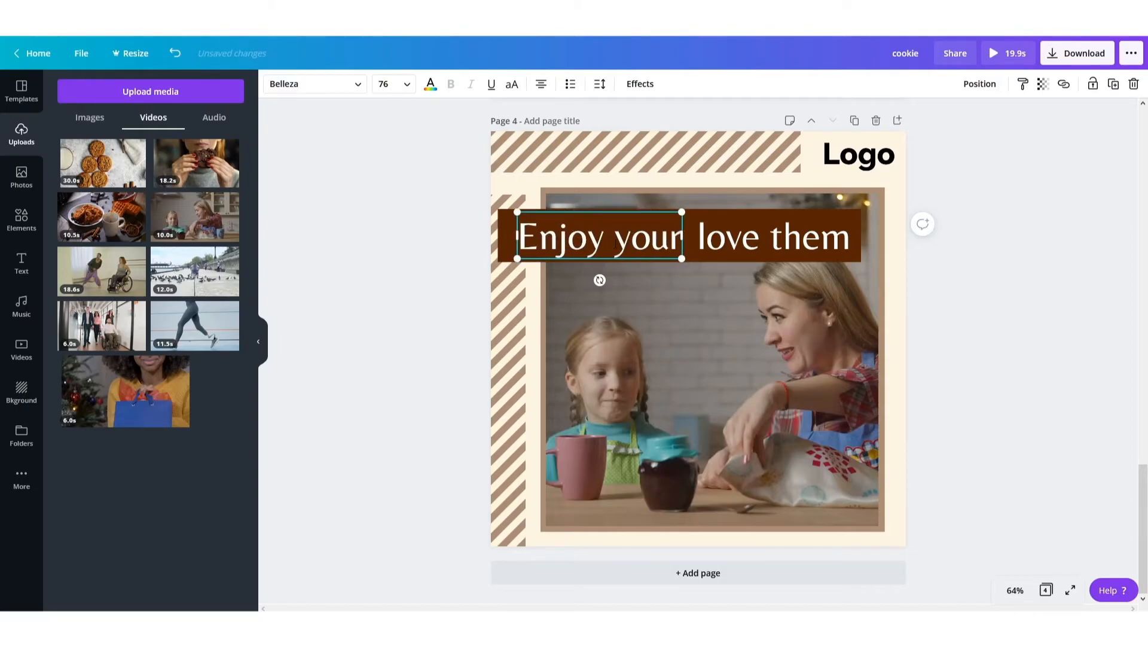
left_click(770, 238)
left_click(768, 238)
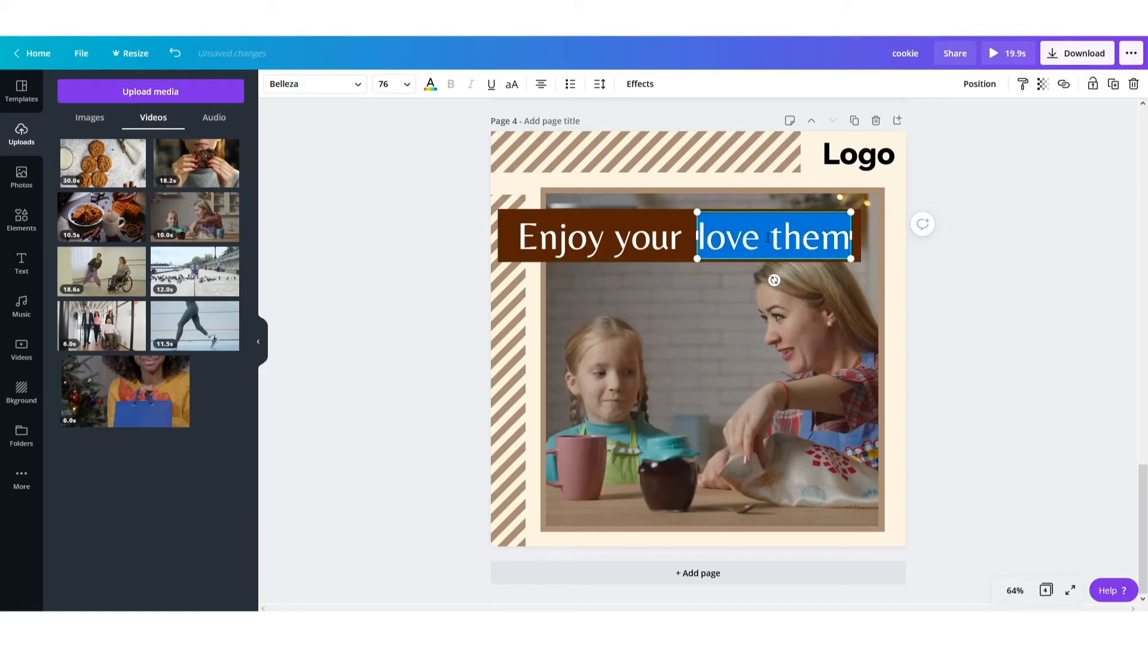
type("best s")
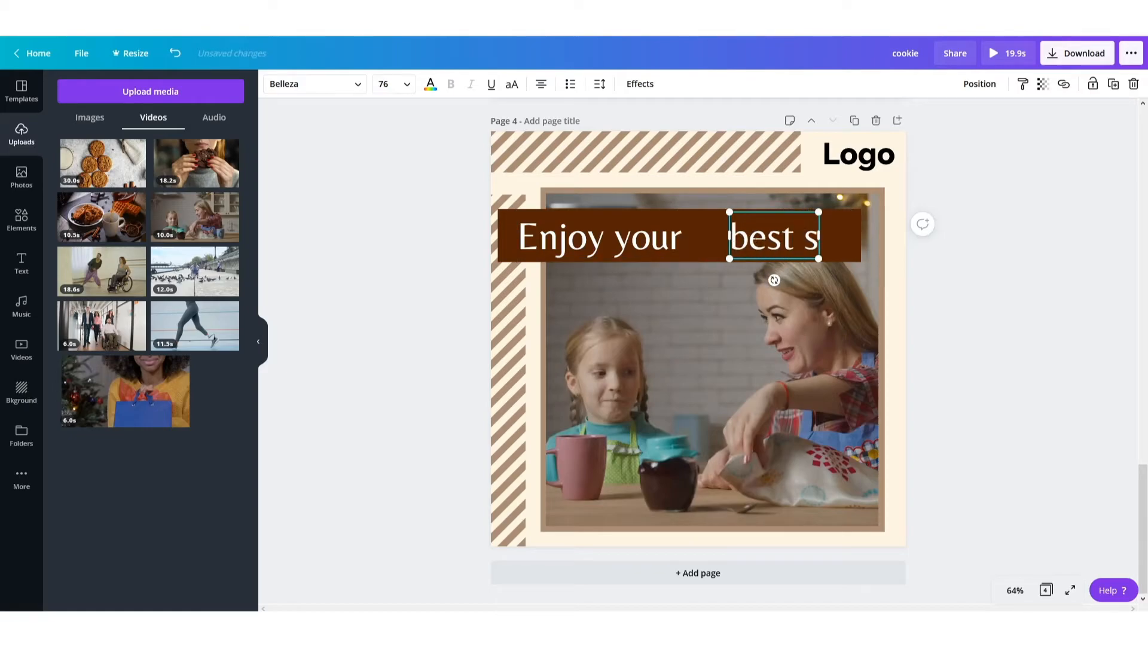
type("nack!")
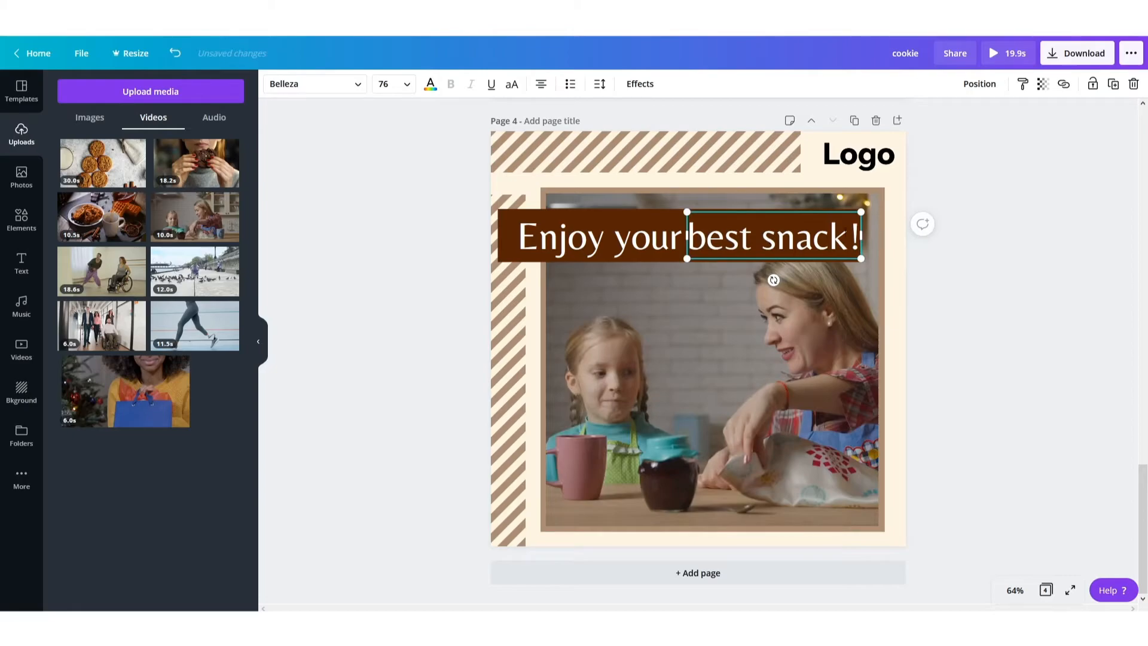
left_click(626, 250)
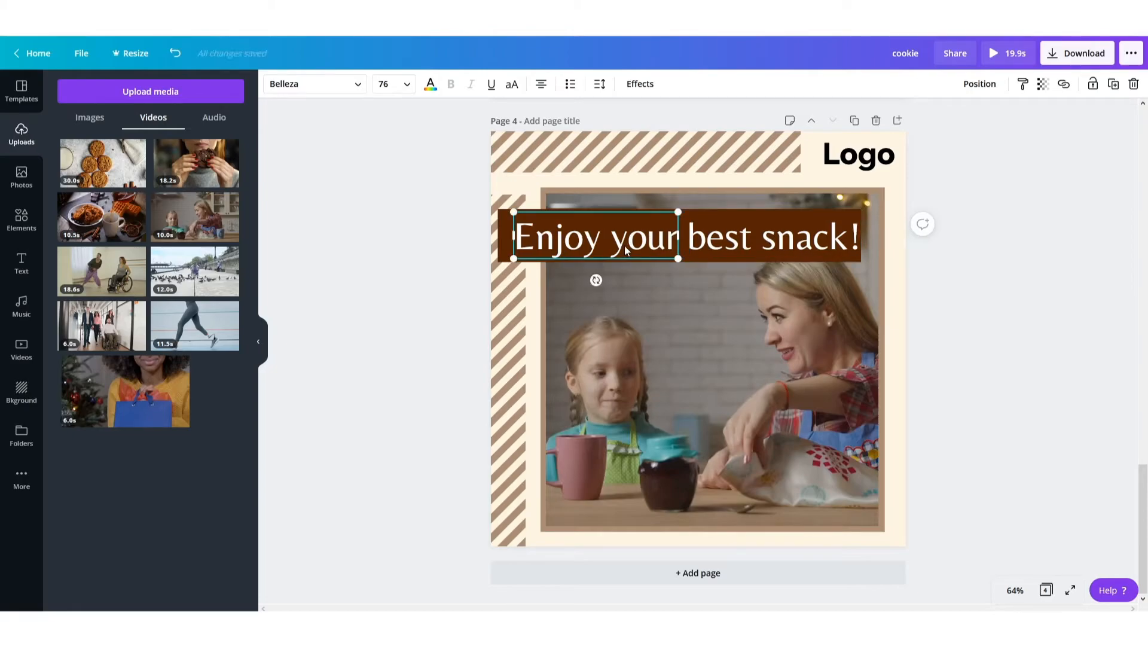
Replace the video in page 4's frame with the uploaded 18.2 s clip of a woman eating a chocolate cookie
left_click(829, 353)
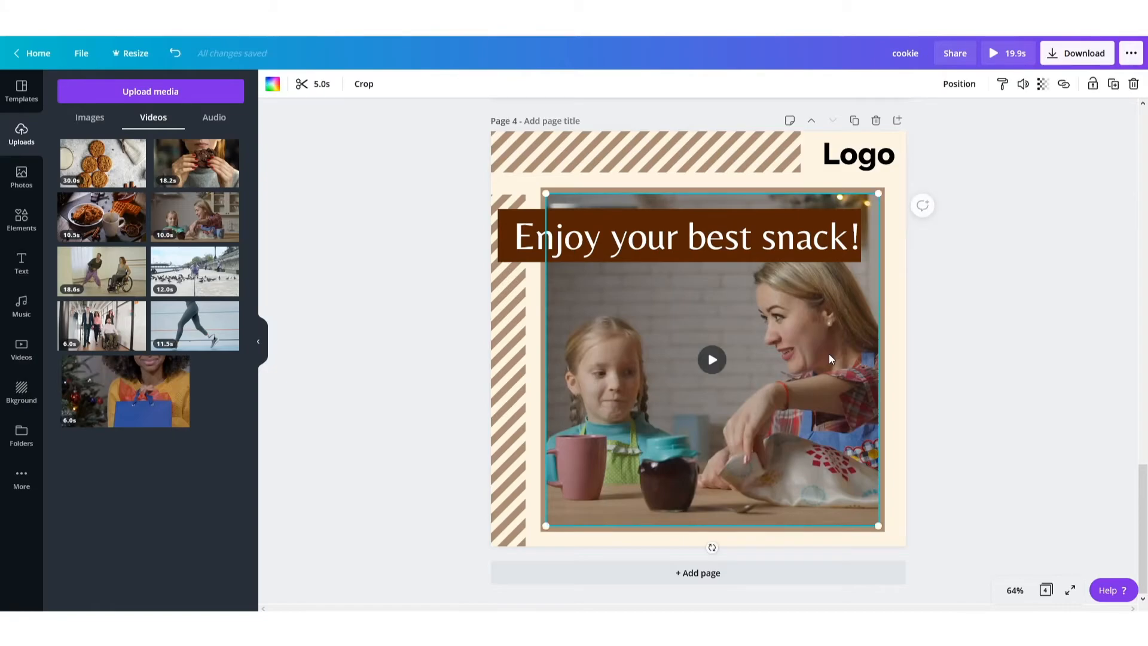
key("Delete")
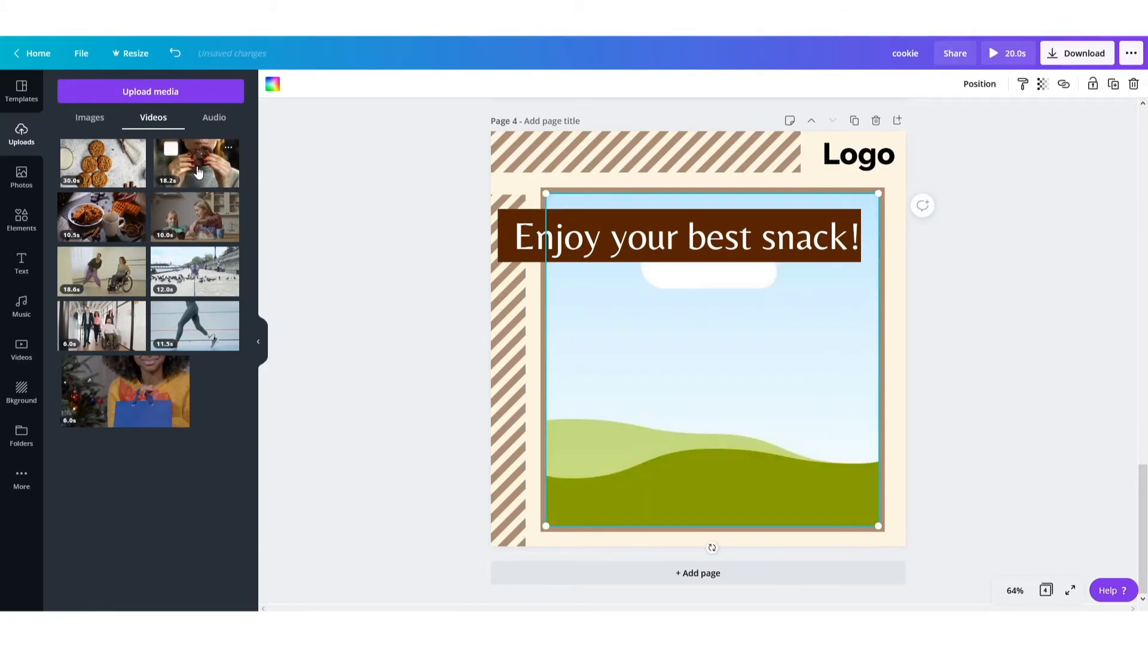
left_click_drag(196, 163, 621, 289)
left_click_drag(708, 360, 720, 372)
left_click(984, 323)
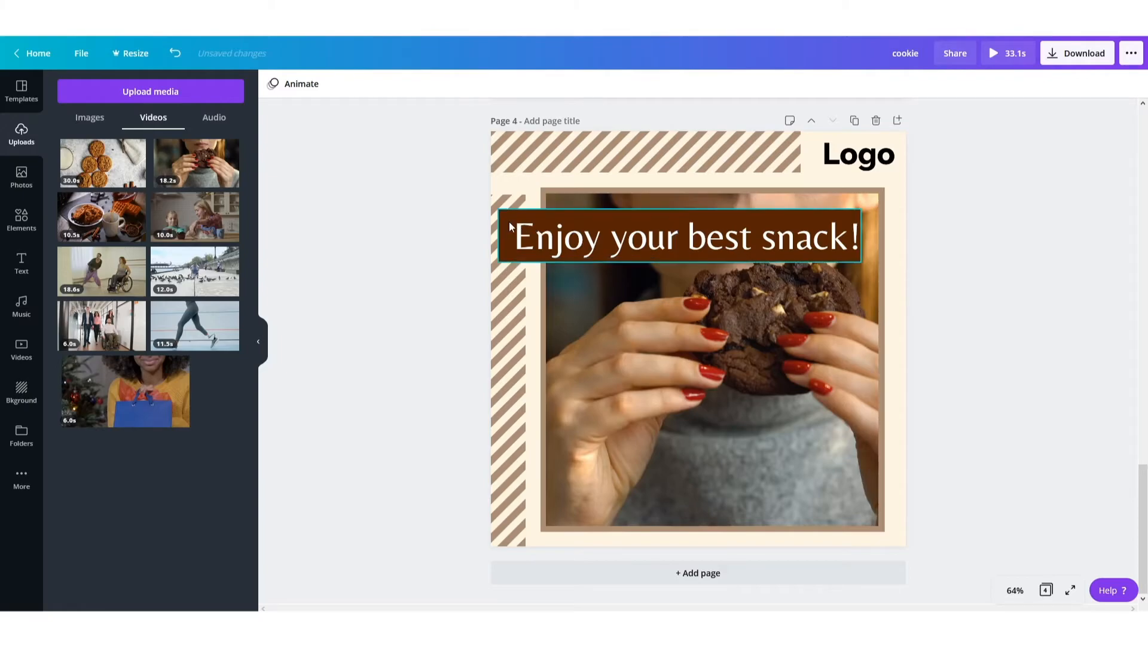
Move page 4's brown banner and both its texts together down to the lower part of the frame, keeping their horizontal position
left_click(532, 231)
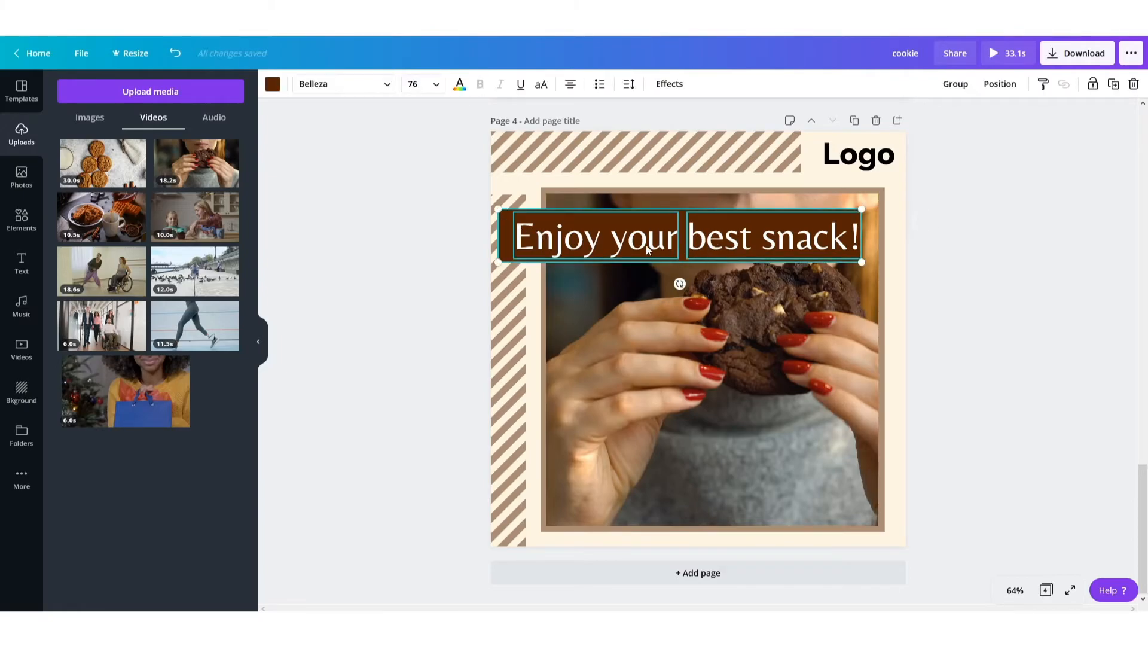
left_click_drag(573, 242, 572, 480)
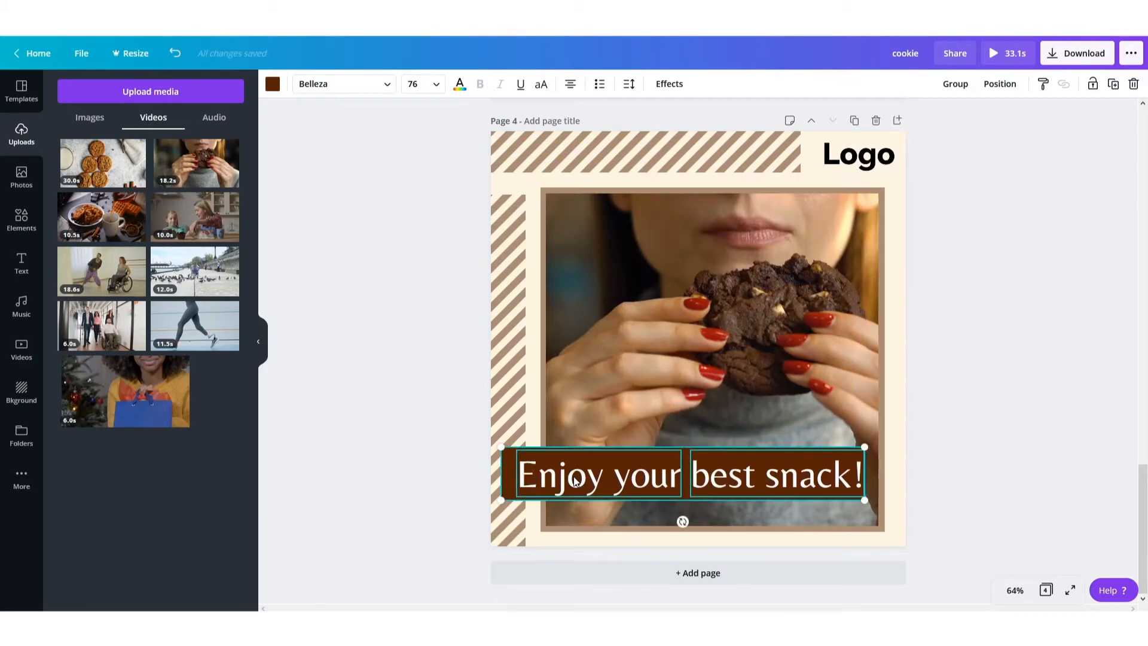
key("shift+Left")
key("Right")
key("Right")
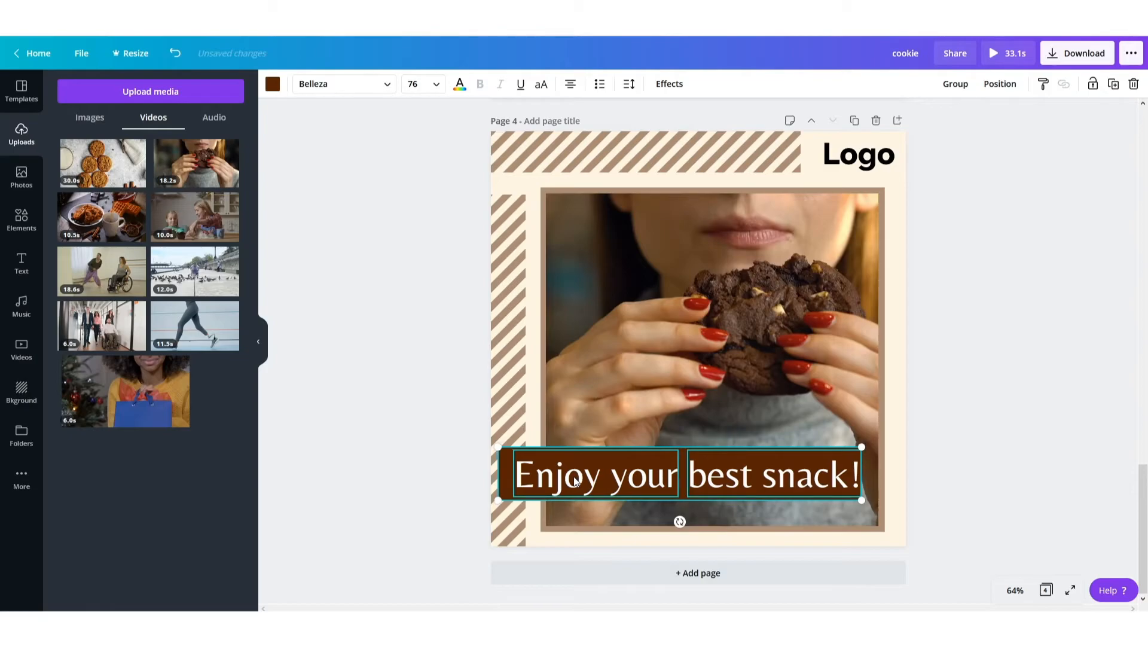
left_click(1053, 341)
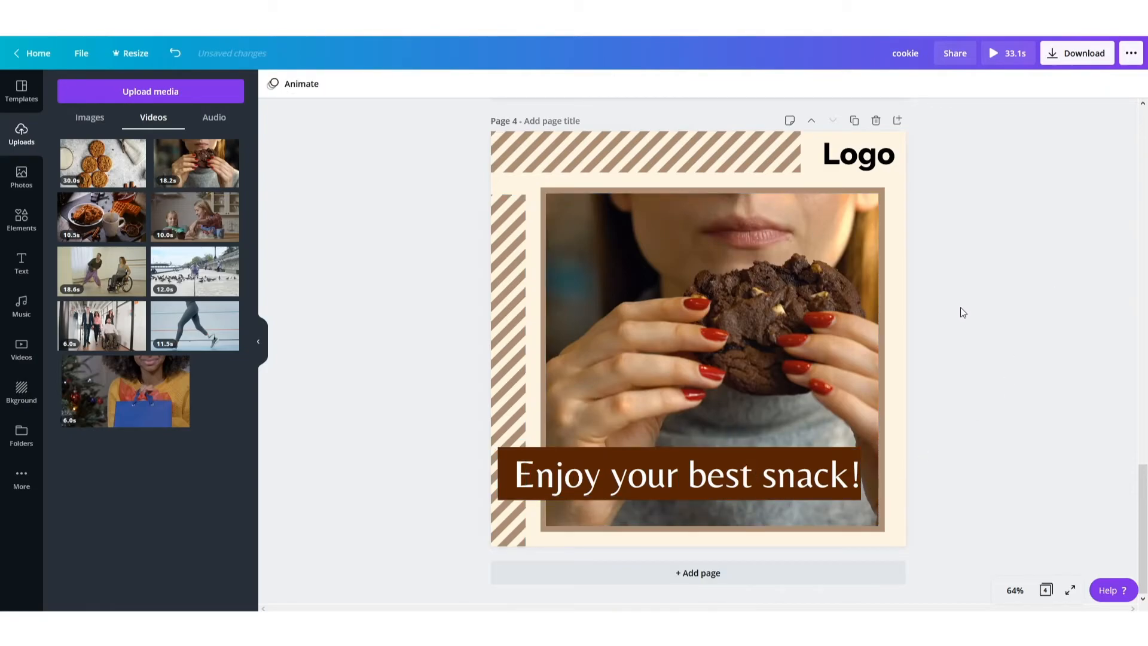
Add a page 5 and place the uploaded logo on it, enlarged and positioned around the middle of the page
left_click(727, 580)
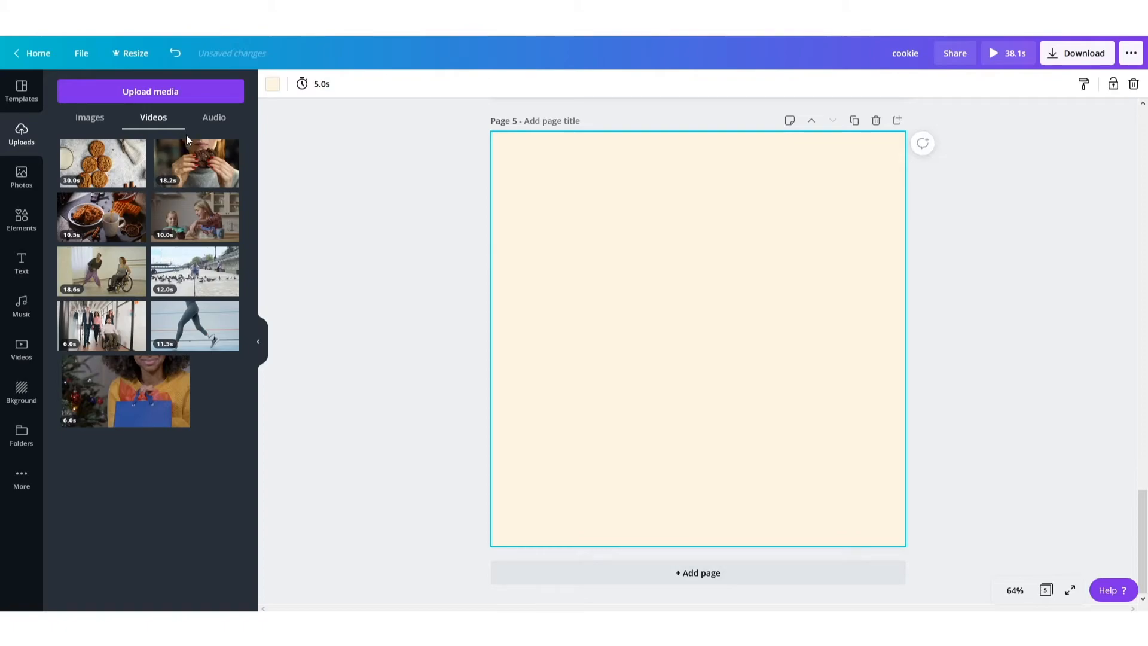
left_click(108, 124)
left_click(195, 173)
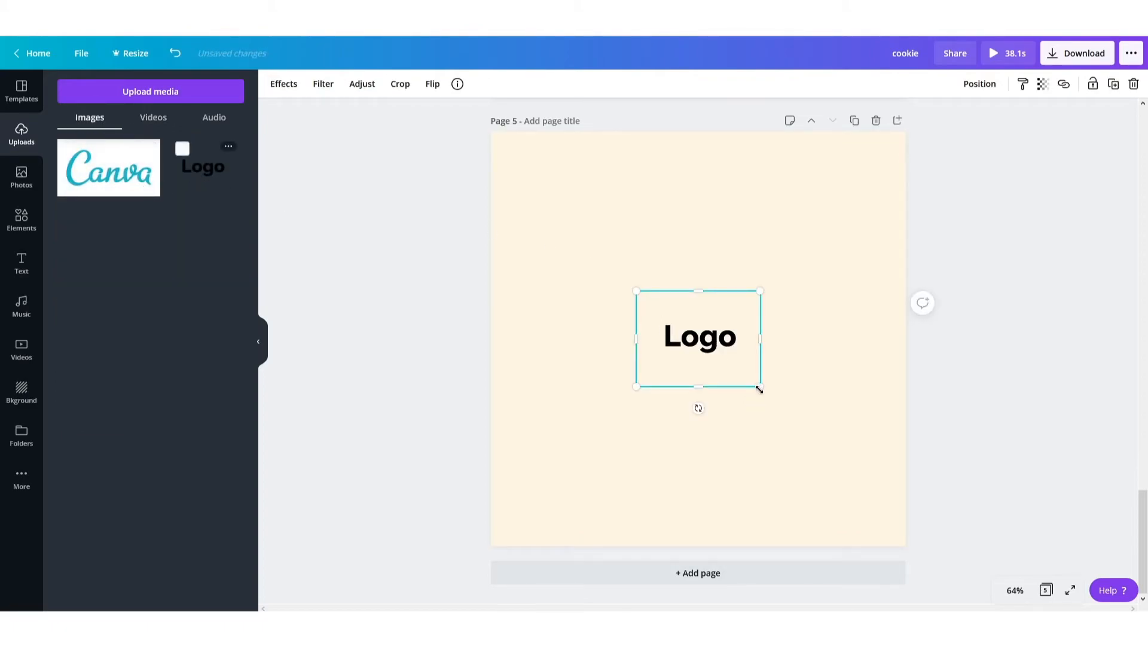
left_click_drag(767, 395, 887, 467)
left_click_drag(739, 353, 731, 336)
left_click(907, 302)
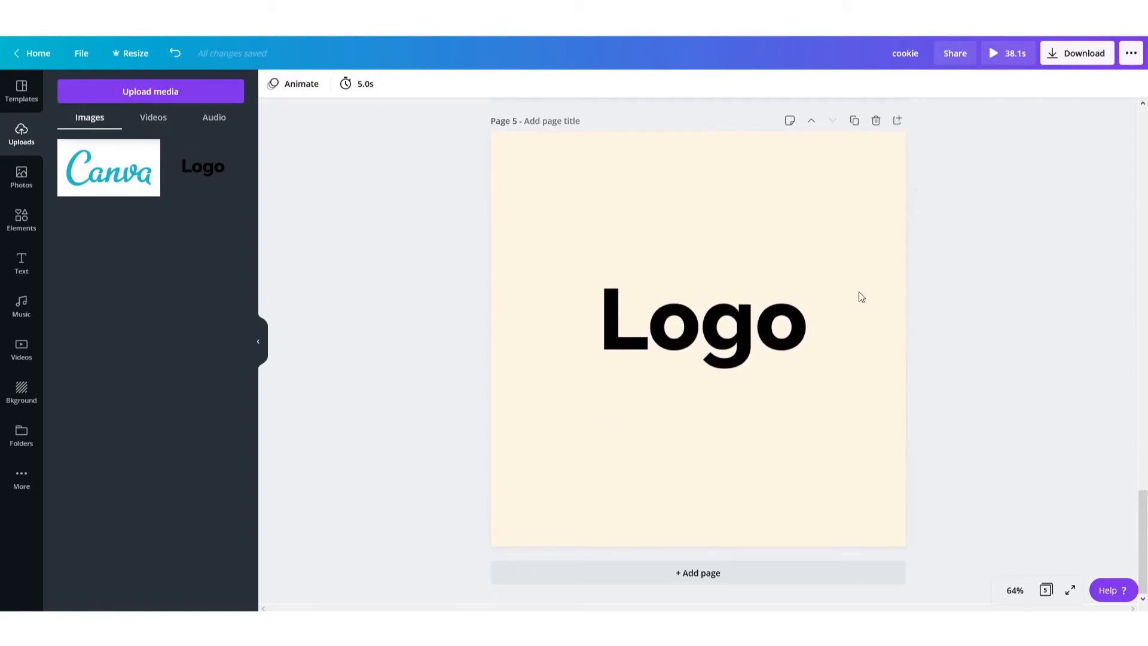
Add a heading to page 5 in the Belleza font at size 35
left_click(22, 263)
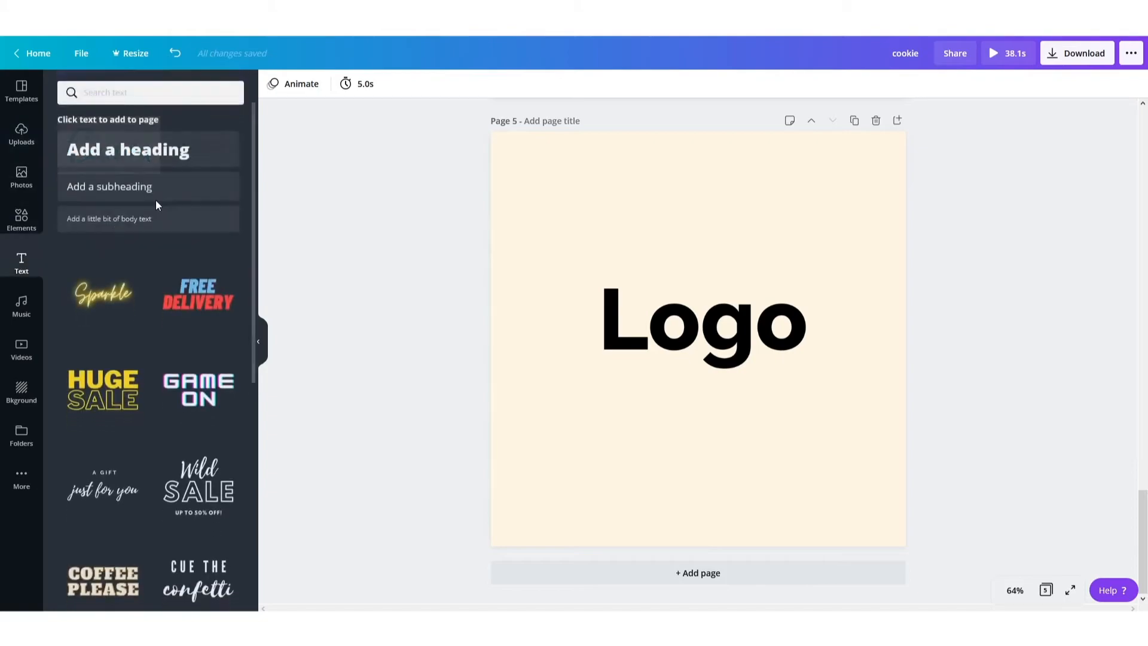
left_click(133, 149)
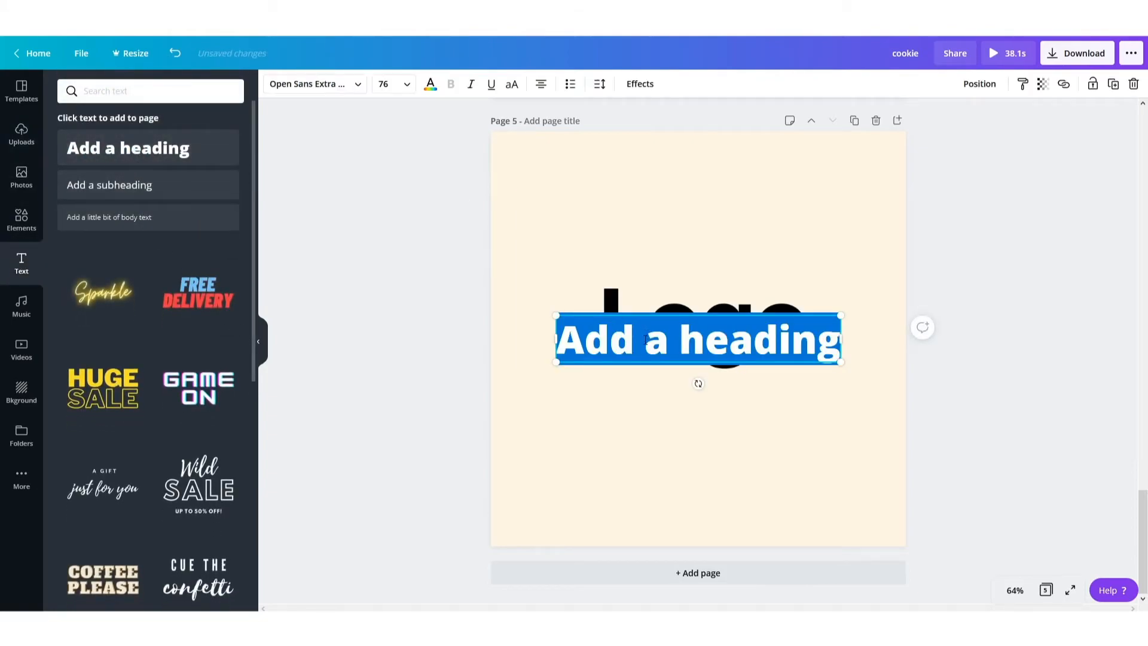
left_click(303, 85)
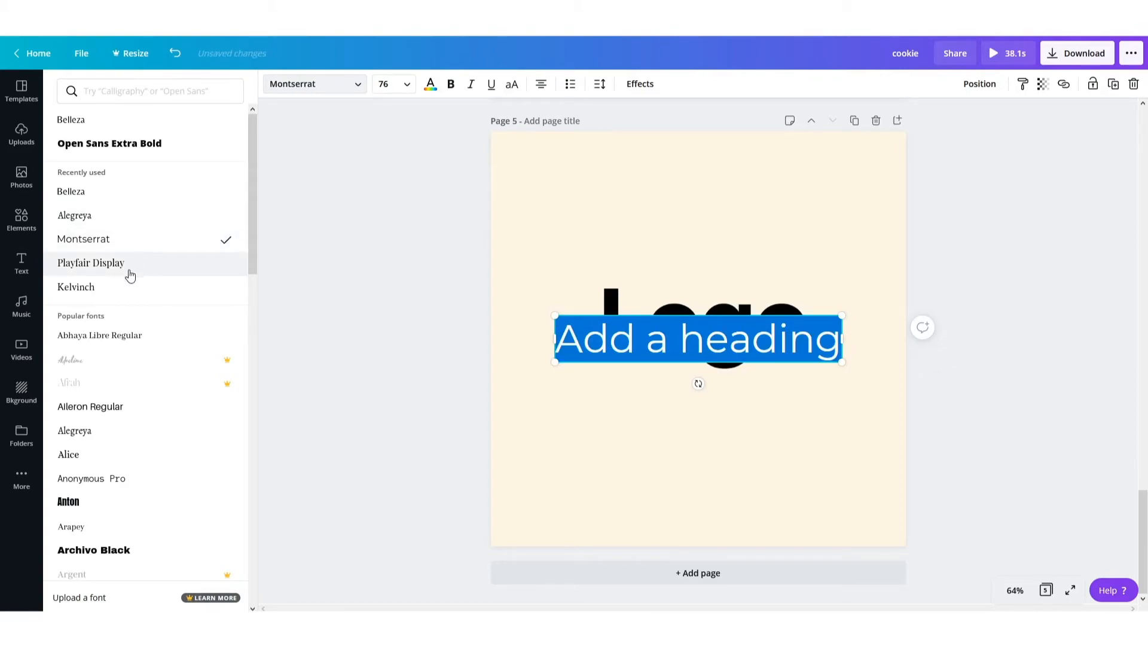
left_click(128, 201)
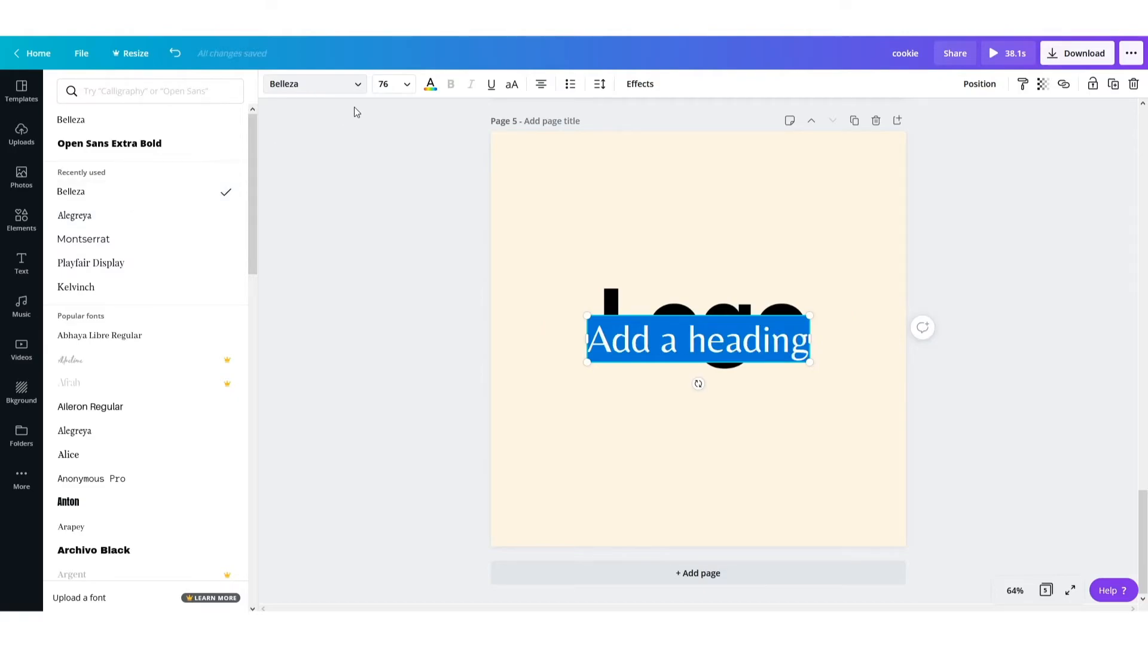
left_click(393, 85)
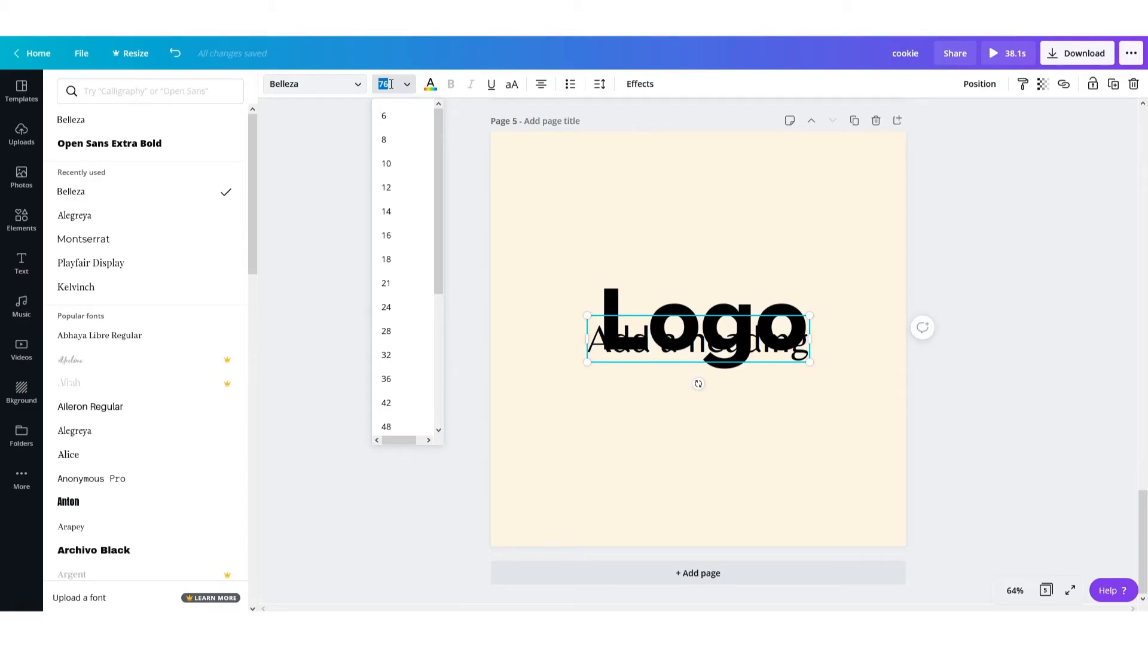
key("Return")
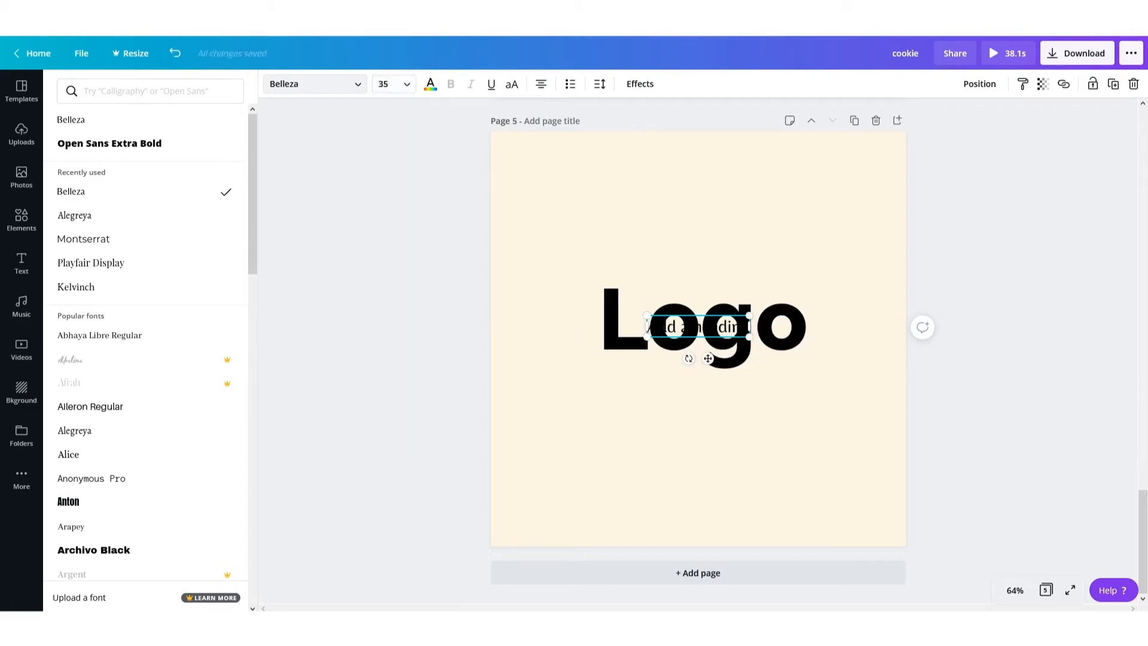
left_click(705, 329)
left_click_drag(704, 328, 706, 391)
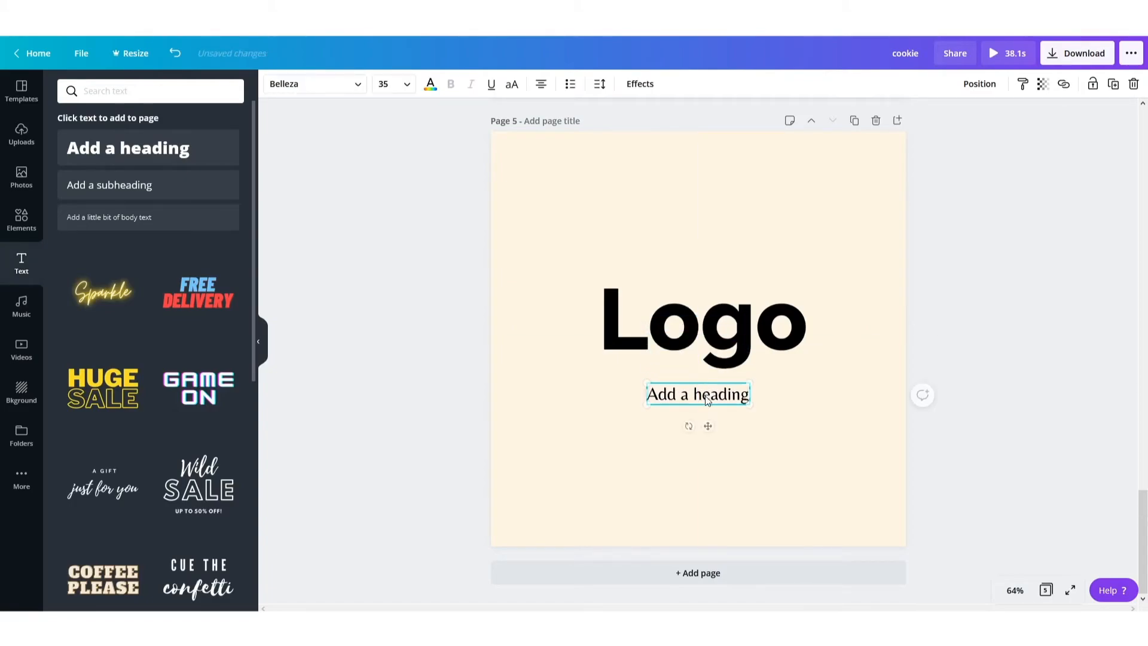
type("www.logo.com")
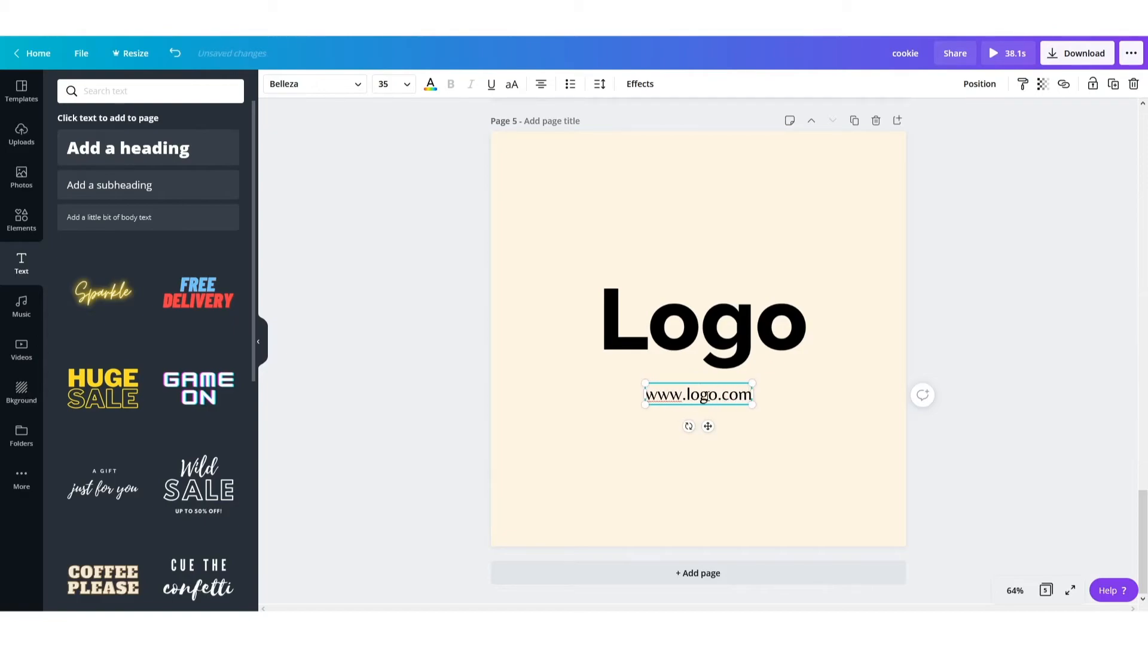
left_click(953, 306)
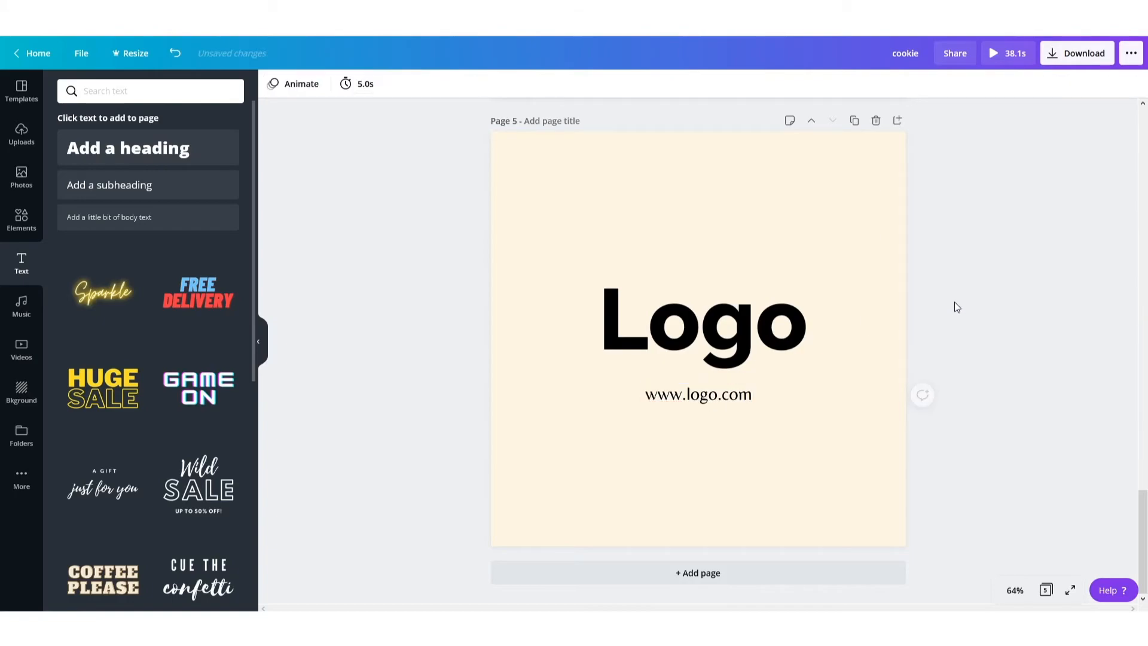
scroll(402, 342, "up", 15)
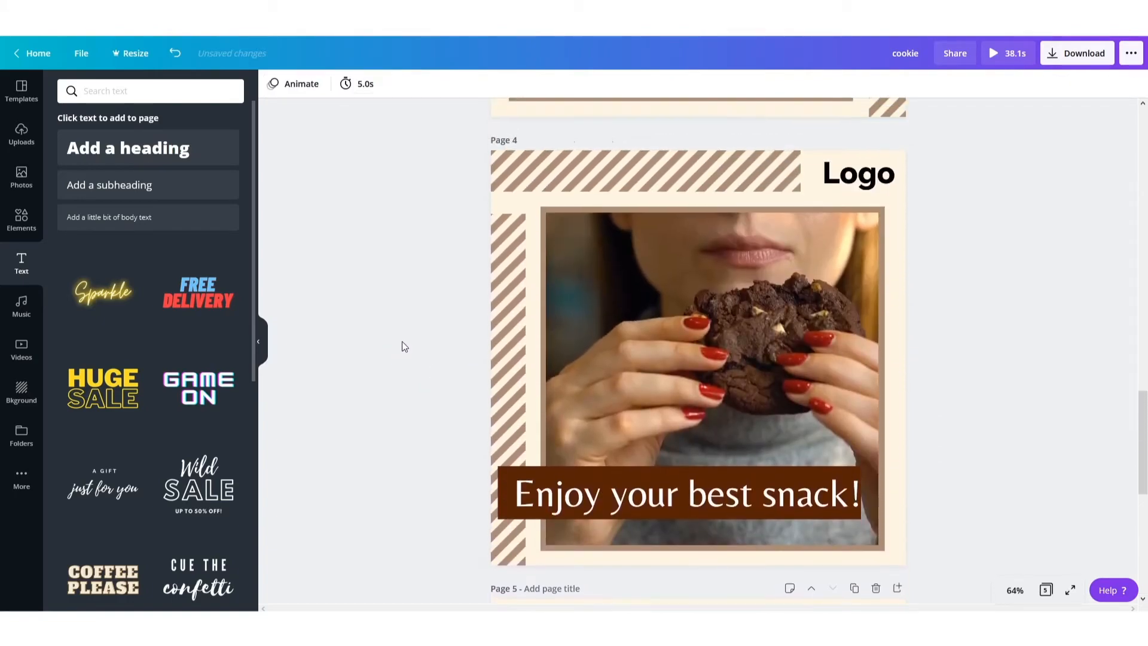
Apply the Pan animation to page 1 and the Rise animation to page 2
scroll(402, 342, "up", 12)
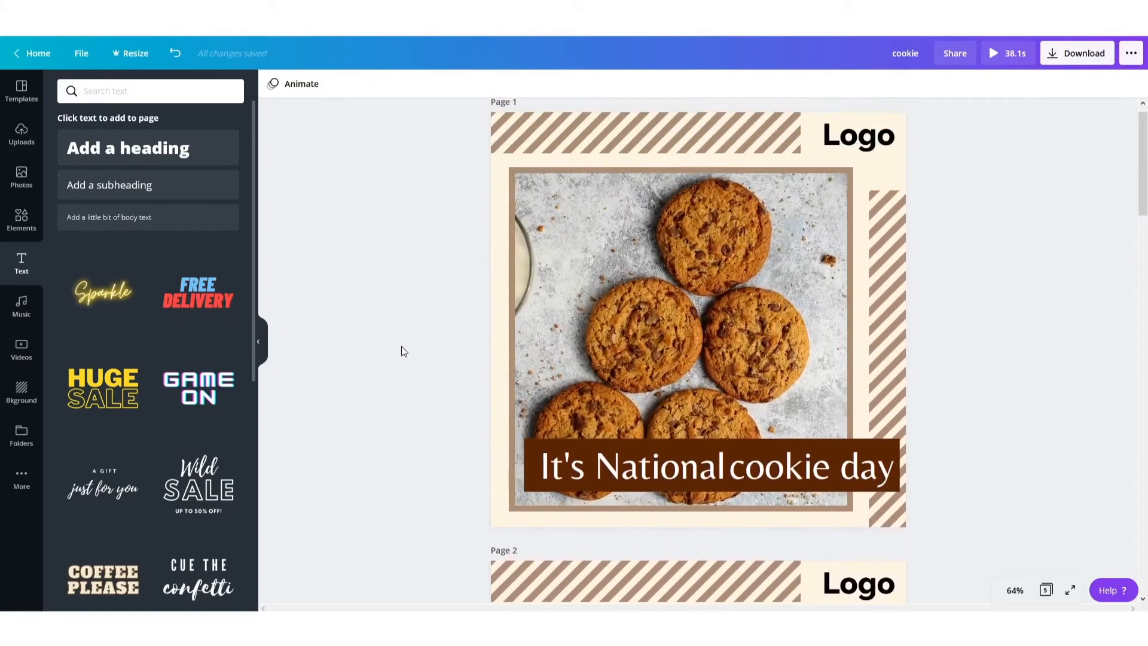
left_click(494, 197)
left_click(330, 87)
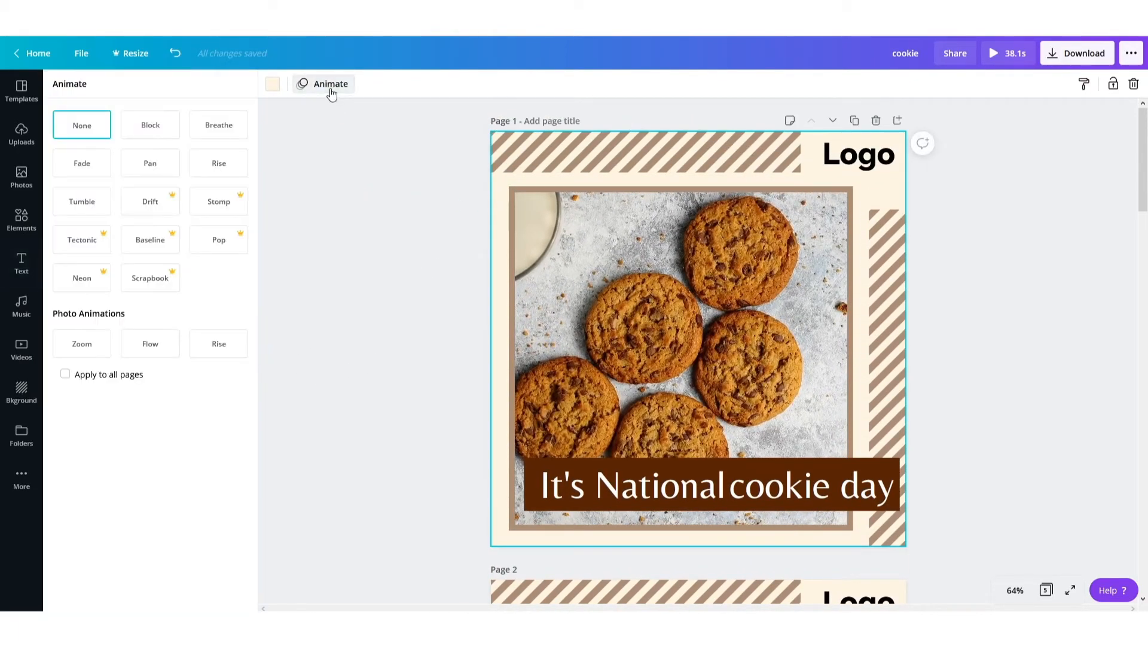
left_click(150, 163)
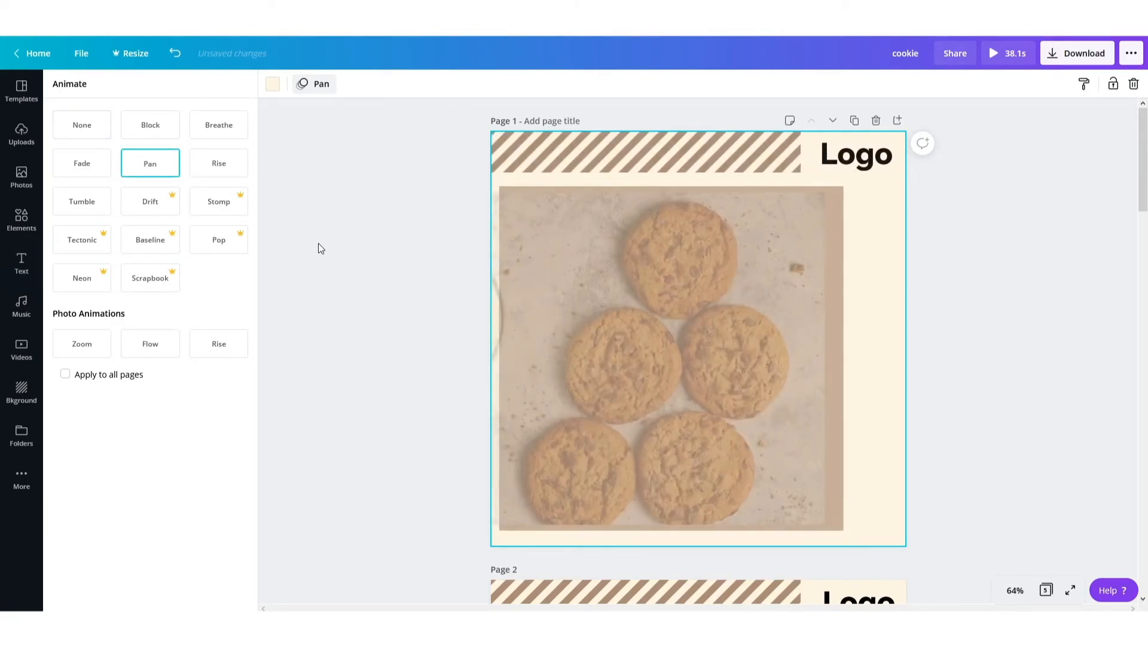
scroll(320, 249, "down", 5)
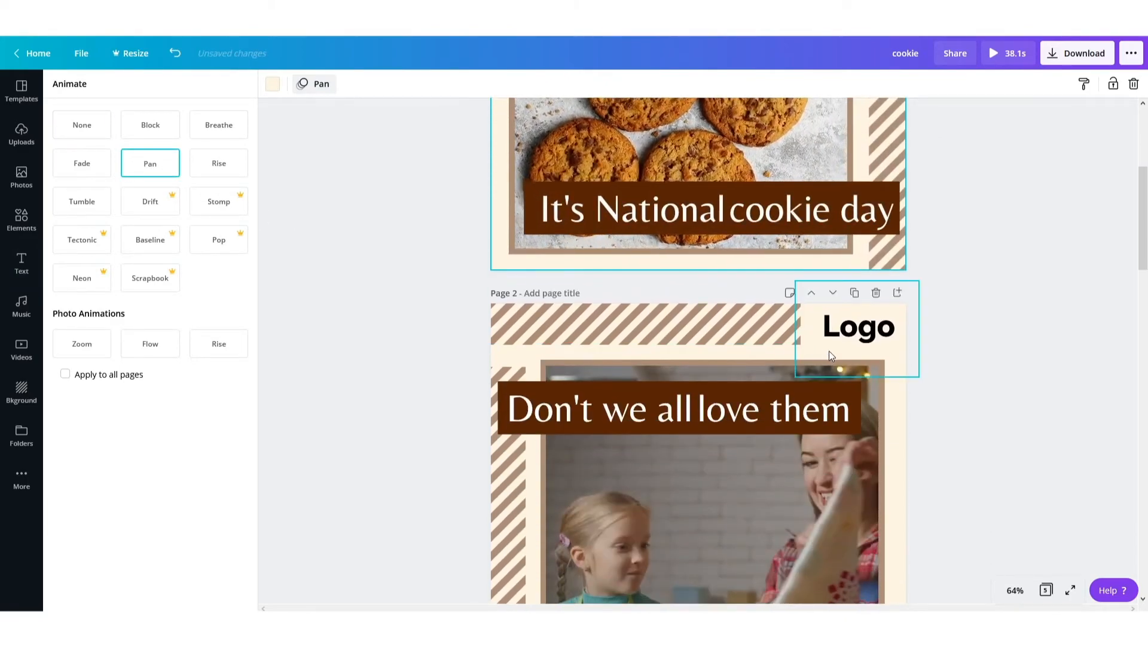
left_click(895, 436)
left_click(217, 165)
Apply the Pan page animation to page 3 and the Rise page animation to page 4
scroll(343, 241, "down", 5)
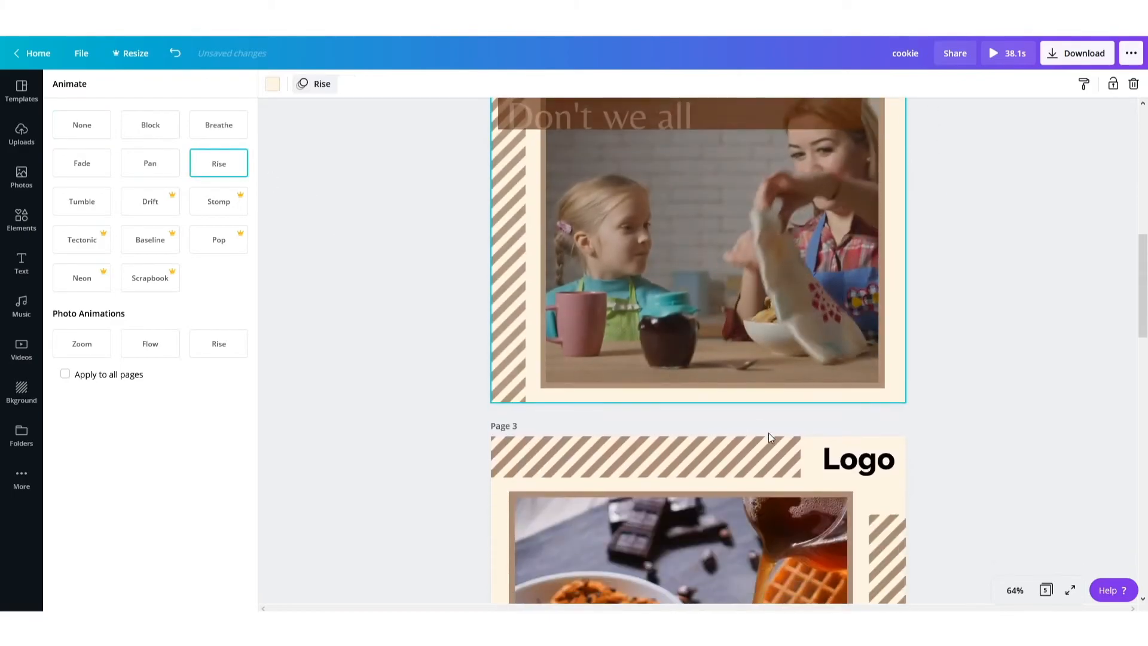
left_click(499, 502)
left_click(152, 163)
scroll(367, 269, "down", 8)
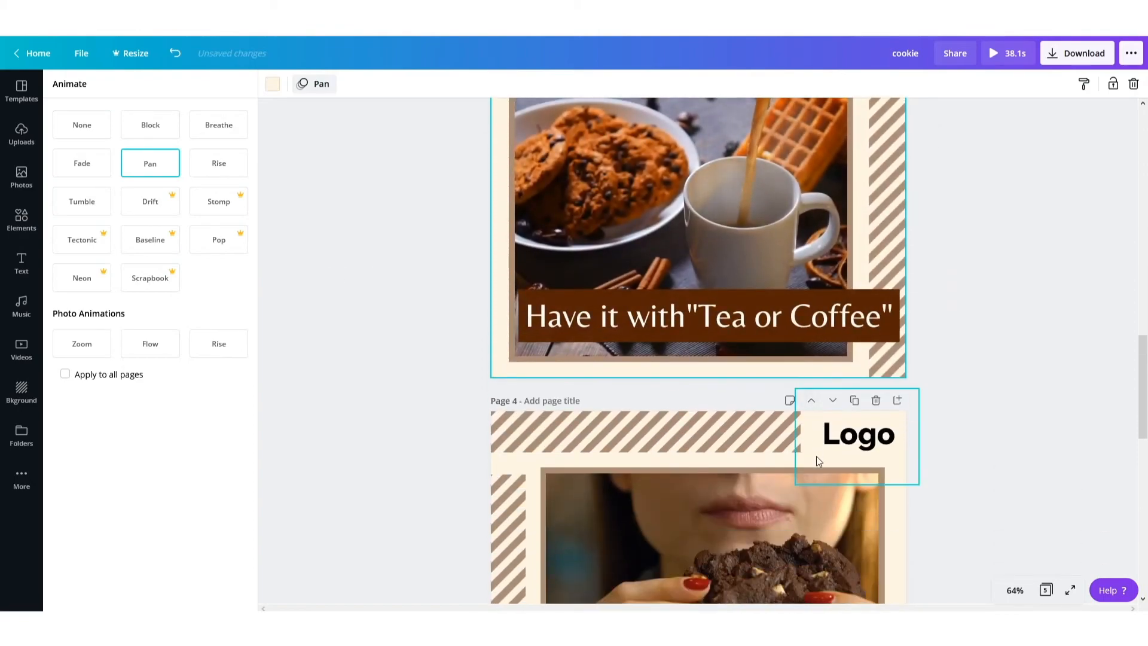
left_click(526, 472)
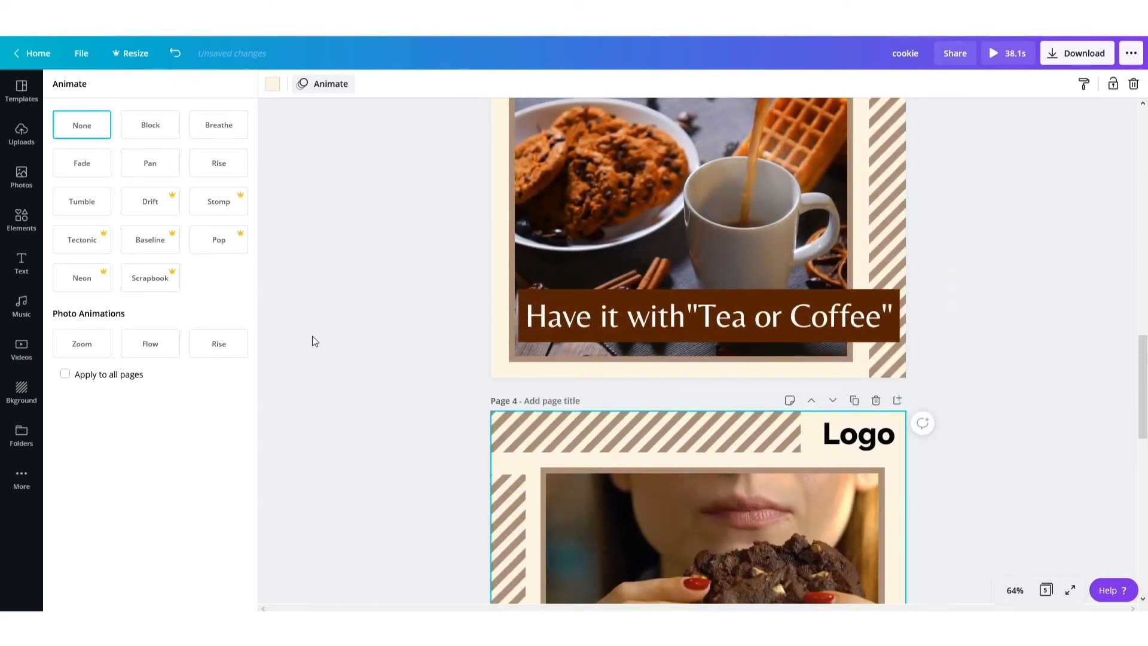
left_click(218, 163)
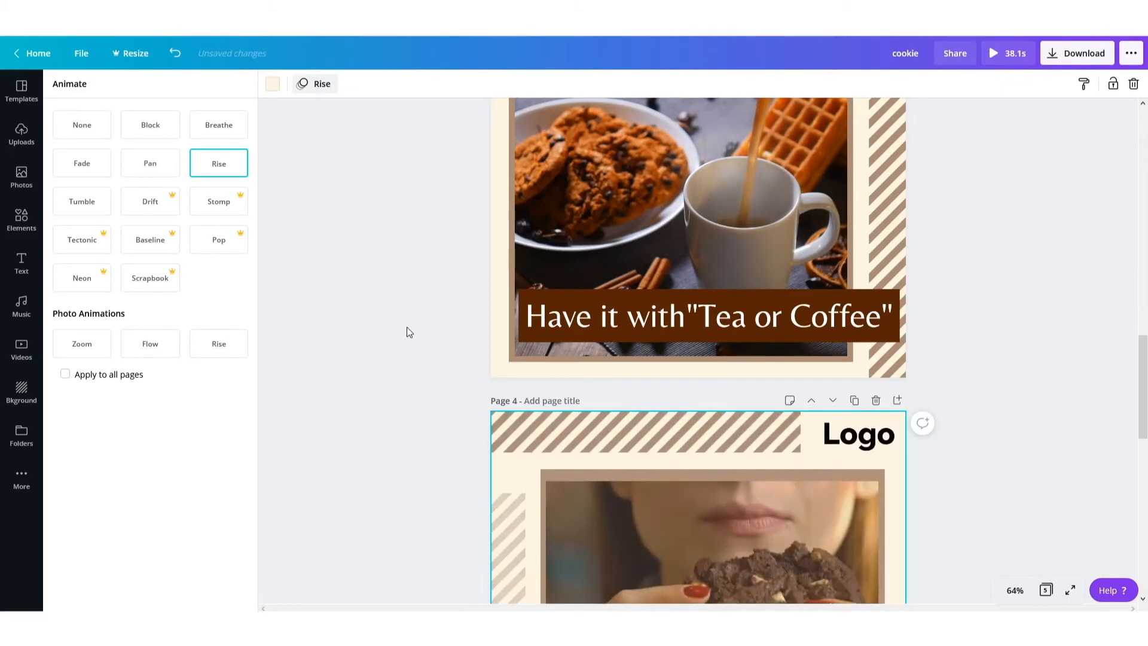
Apply the Rise page animation to page 5, the logo end page
scroll(407, 333, "down", 2)
scroll(337, 243, "down", 2)
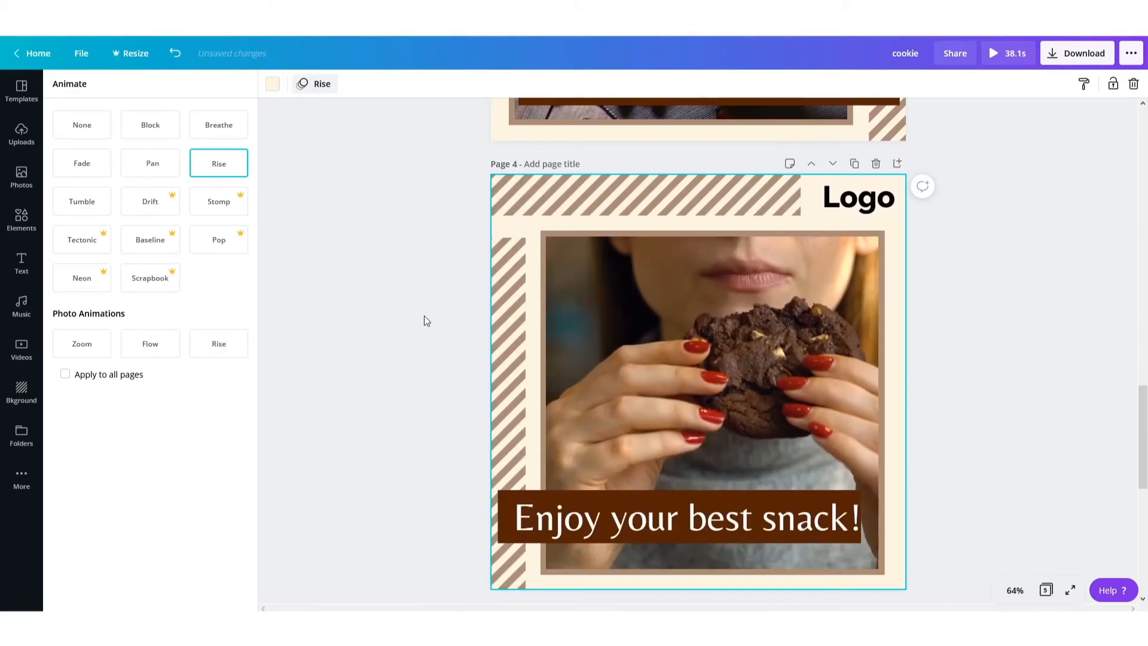
scroll(428, 316, "down", 6)
left_click(536, 340)
left_click(543, 293)
left_click(335, 93)
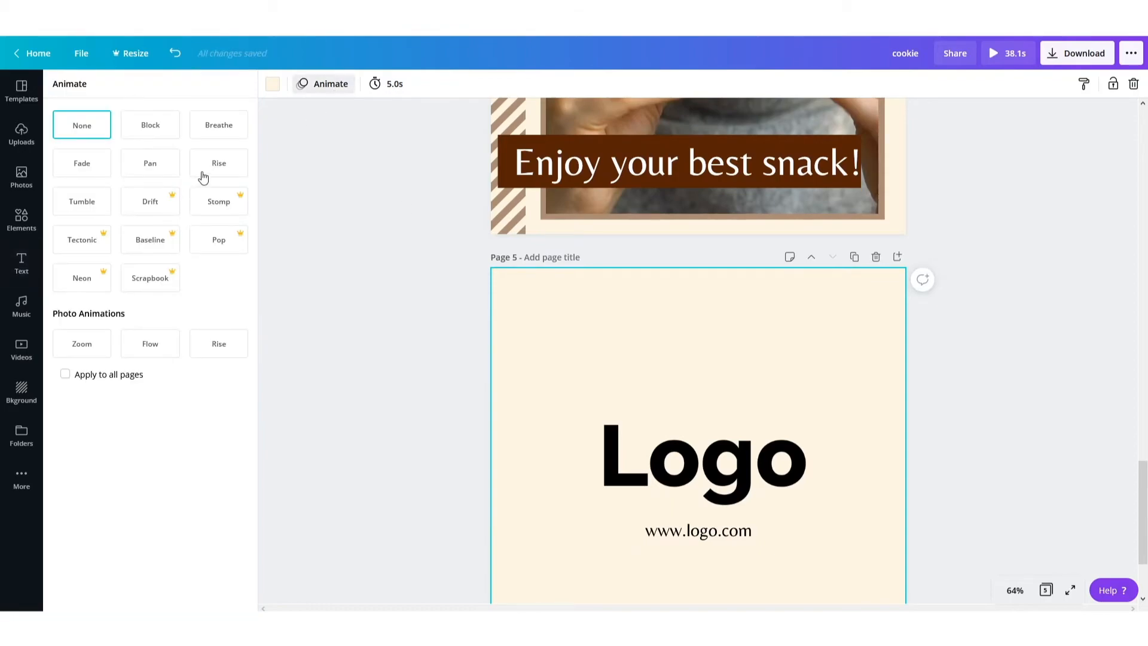
left_click(214, 170)
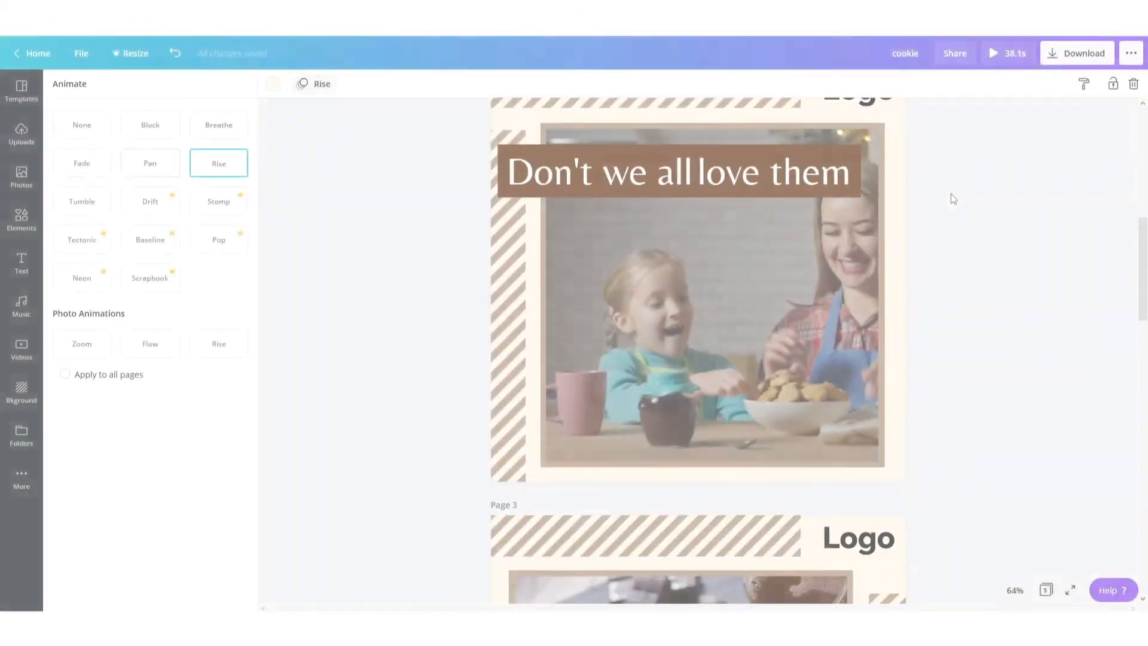
Trim the video clip in page 4's frame, the woman holding a cookie, to 5.0 s
scroll(951, 197, "down", 15)
scroll(703, 256, "up", 3)
left_click(708, 254)
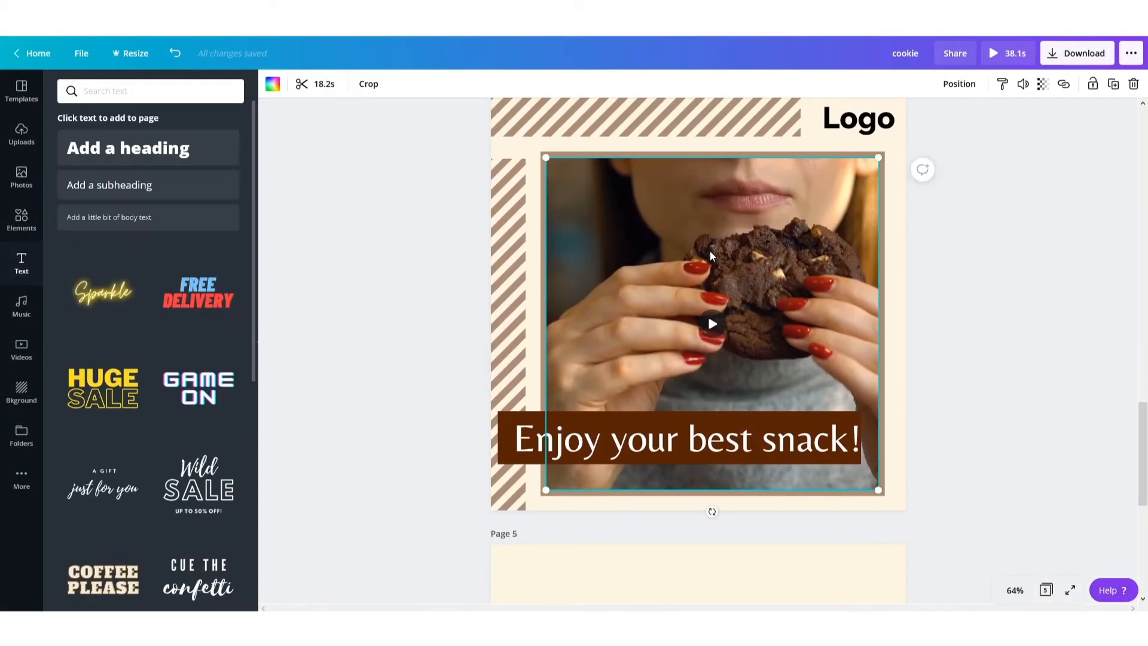
left_click(320, 85)
left_click_drag(1100, 84, 525, 85)
left_click(1125, 85)
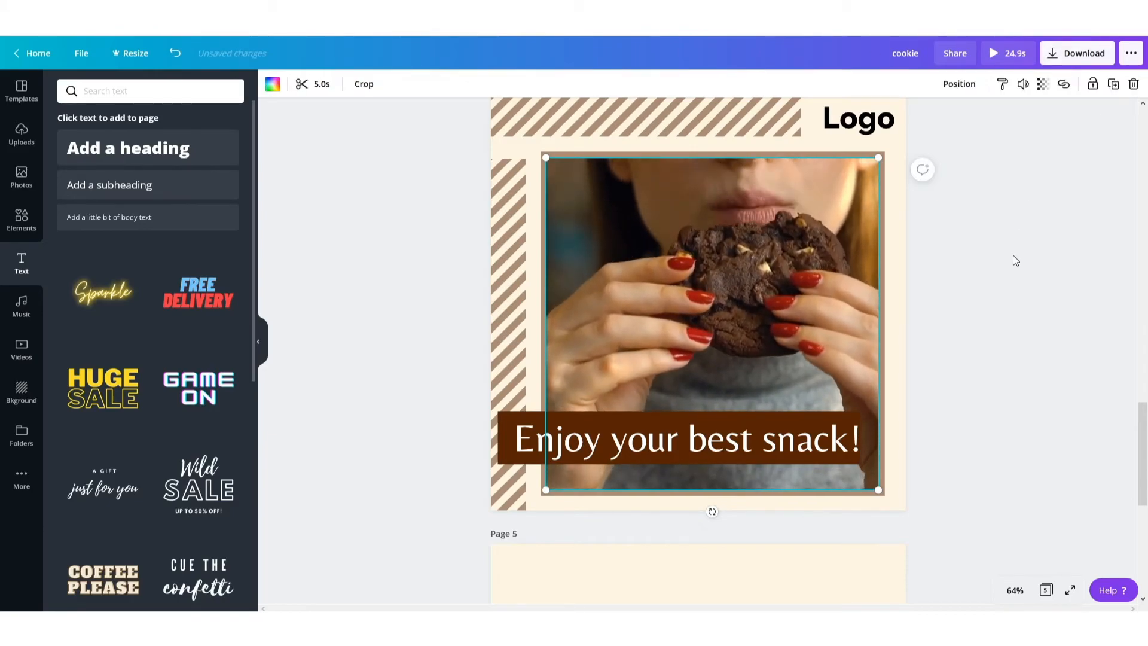
left_click(376, 224)
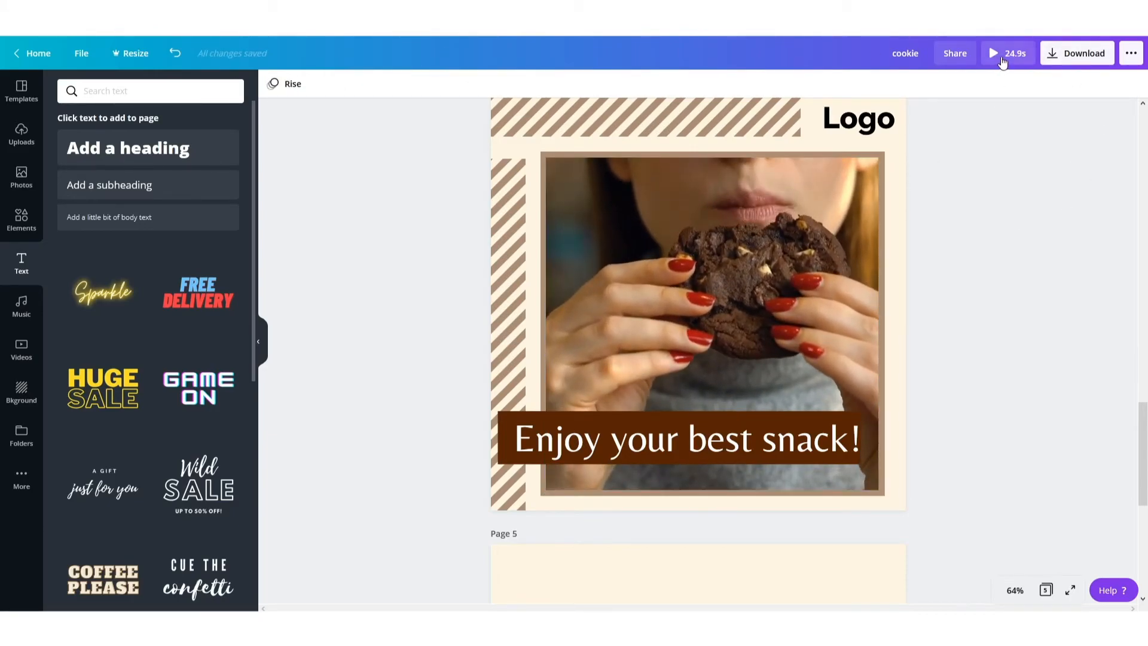
Preview the complete five-page video, skipping ahead through the remaining pages to check the animations
left_click(1002, 60)
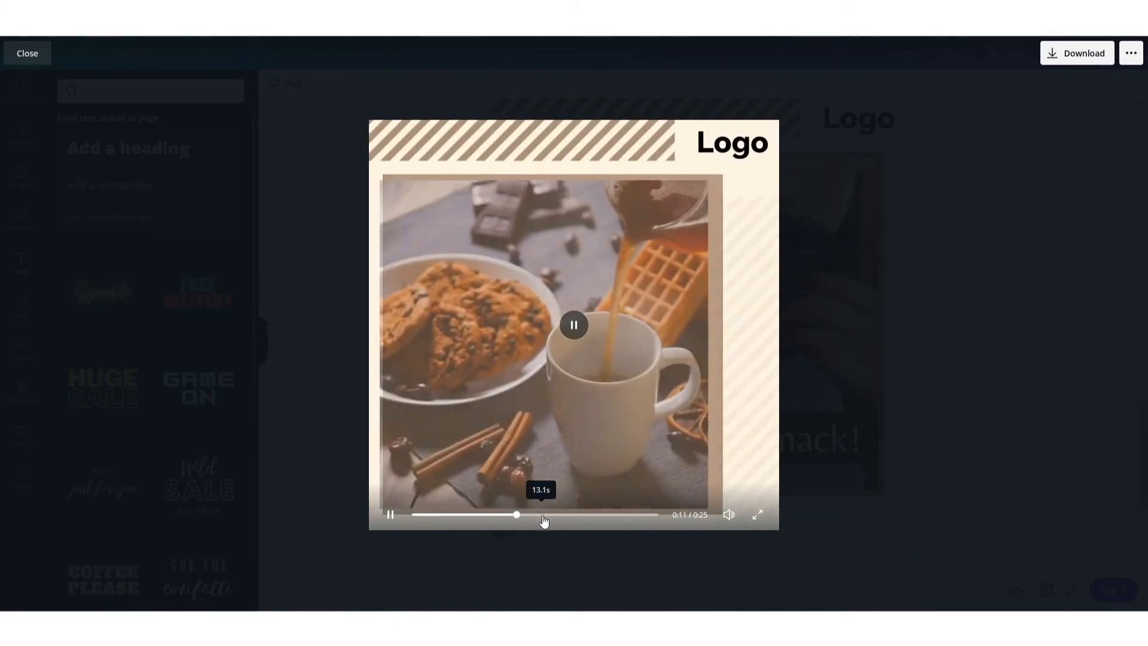
left_click(562, 516)
left_click(603, 515)
left_click(623, 515)
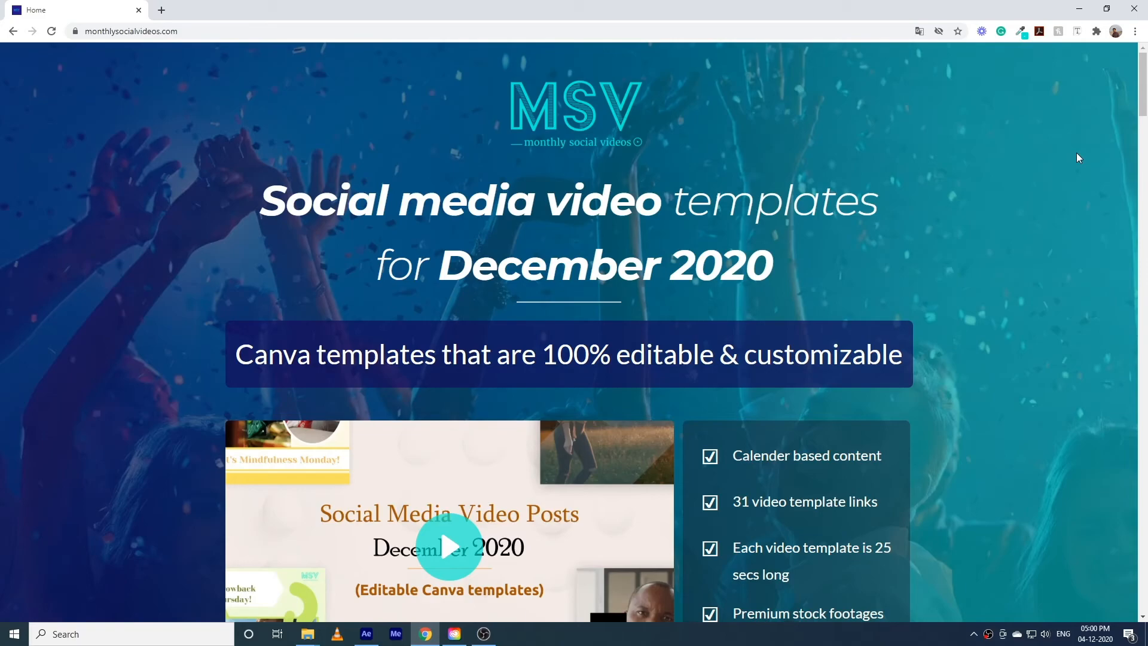
Switch to monthlysocialvideos.com, read through the December 2020 template offer down to its pricing, and play the preview video
scroll(1078, 157, "down", 8)
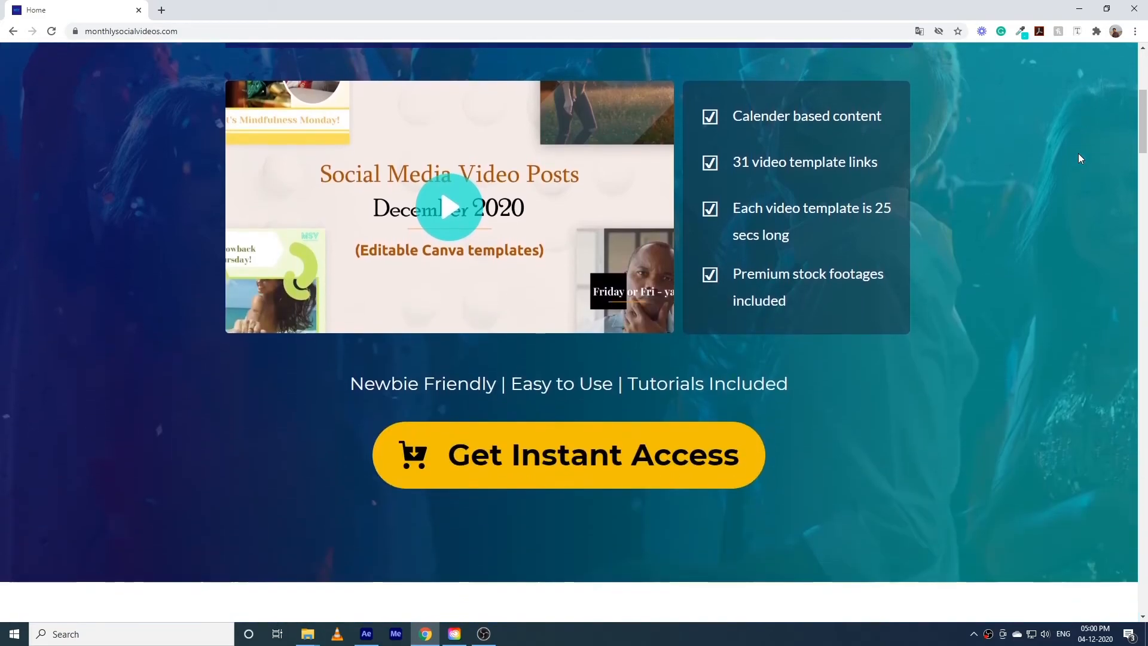
scroll(1079, 159, "down", 8)
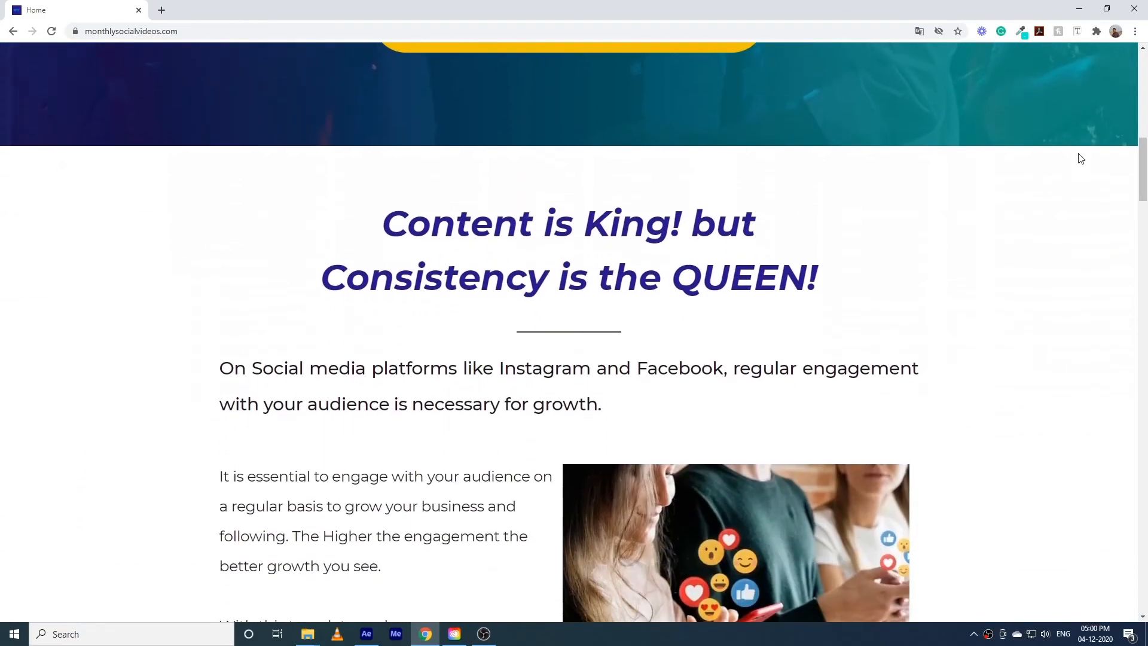
scroll(1081, 158, "down", 10)
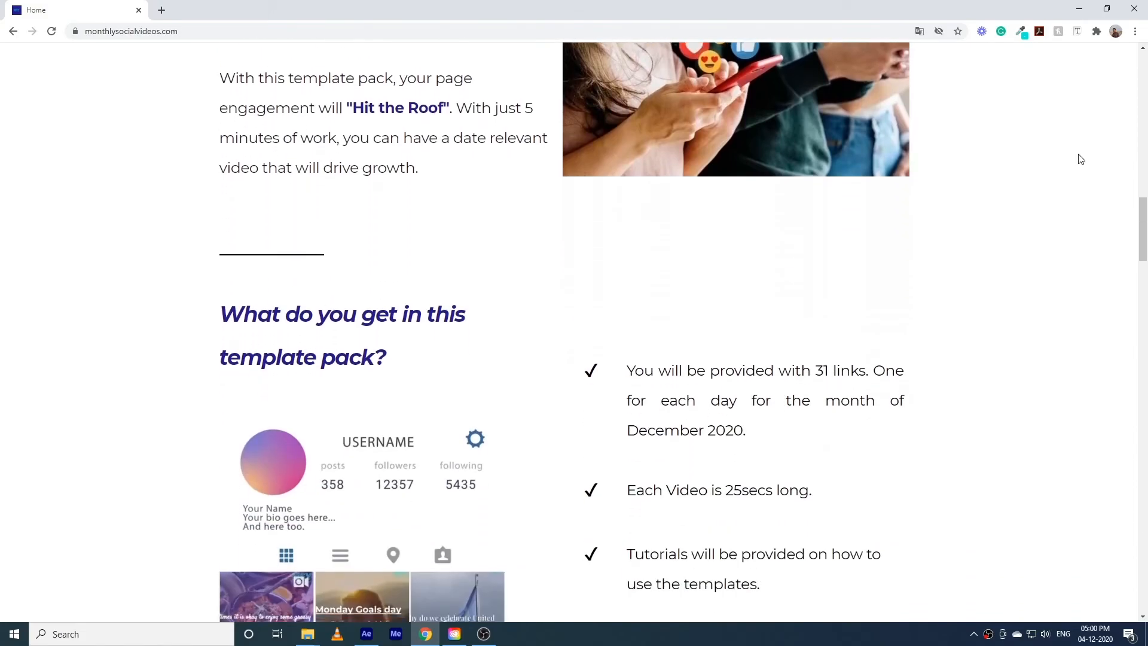
scroll(1080, 159, "down", 6)
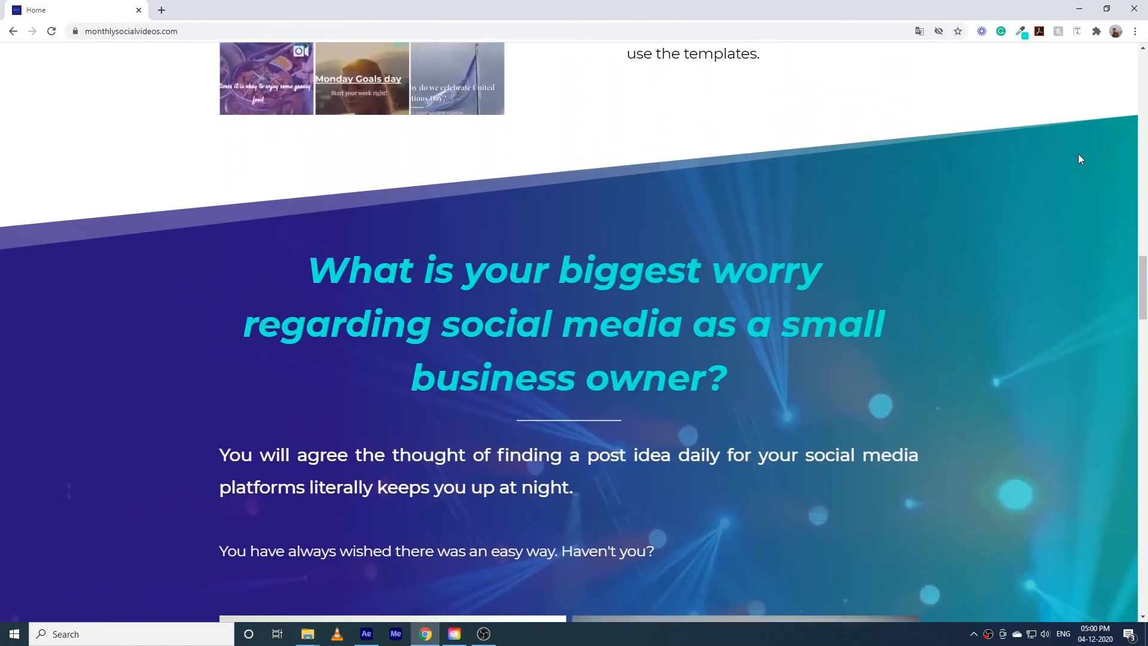
scroll(1080, 159, "down", 10)
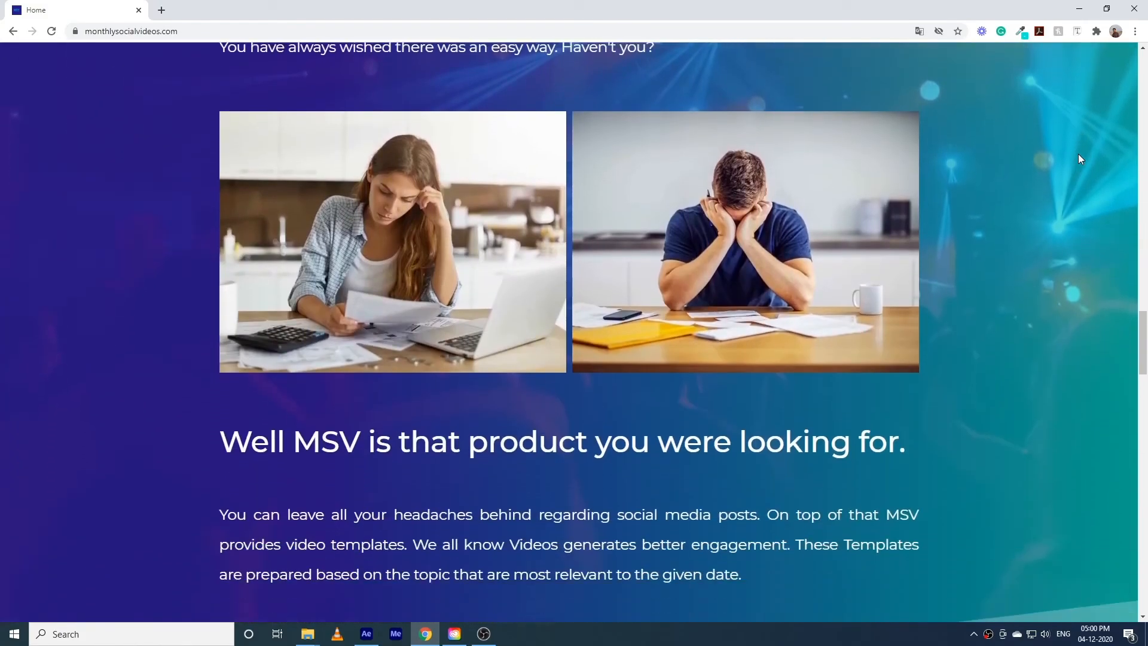
scroll(1080, 159, "down", 10)
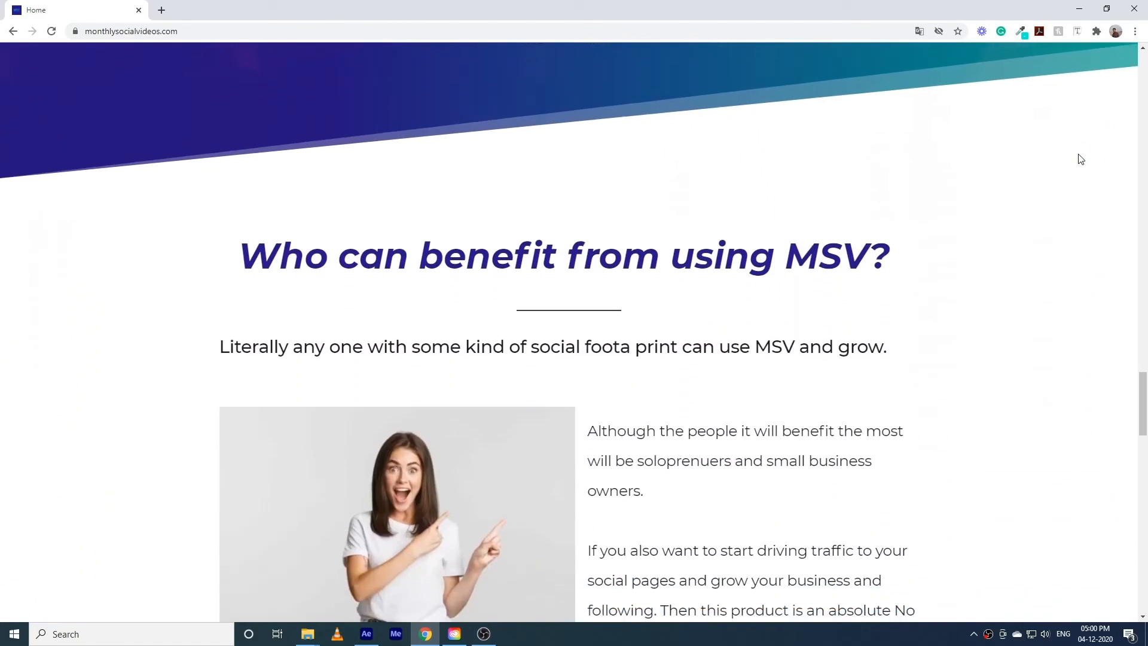
scroll(1081, 159, "down", 9)
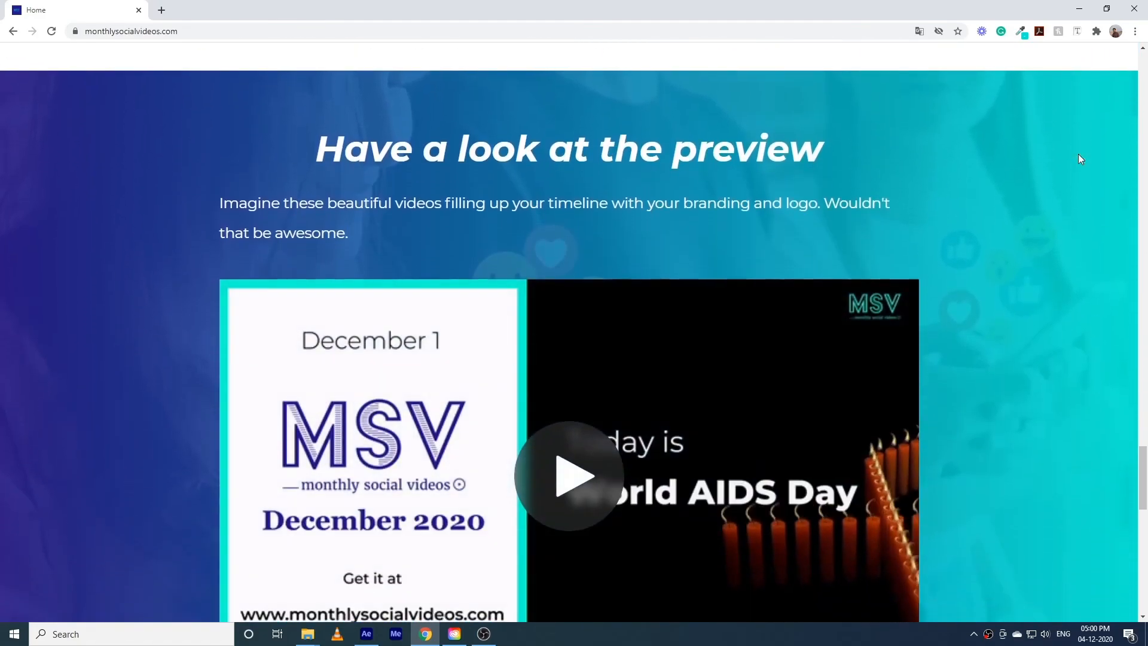
scroll(1081, 159, "down", 9)
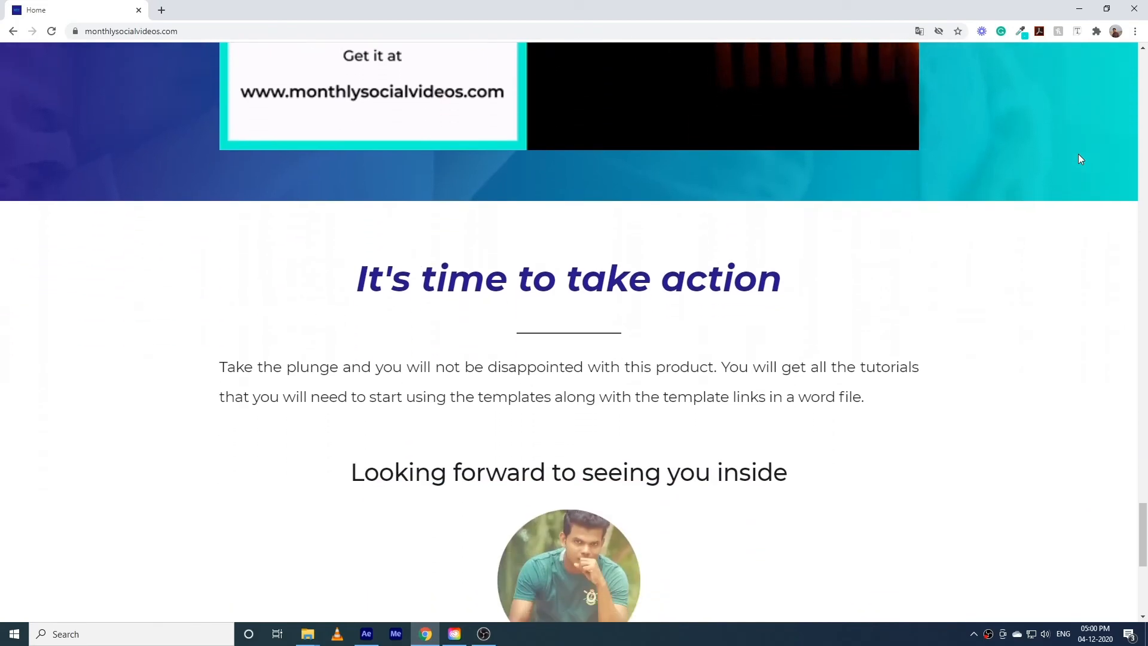
scroll(1080, 158, "down", 2)
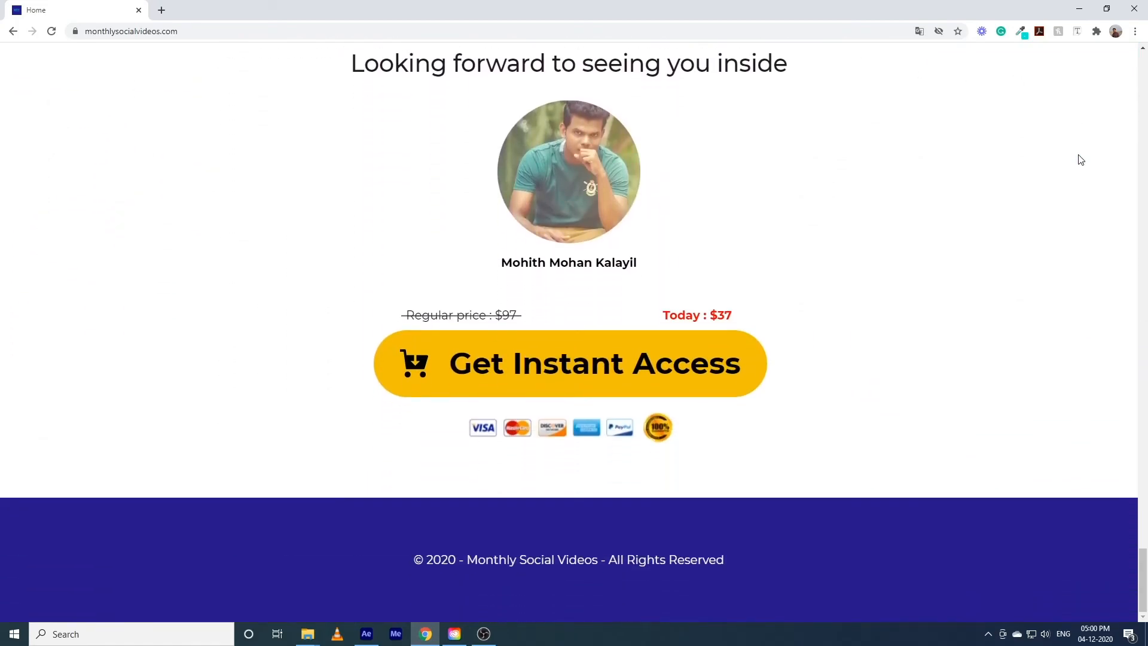
scroll(1081, 159, "up", 20)
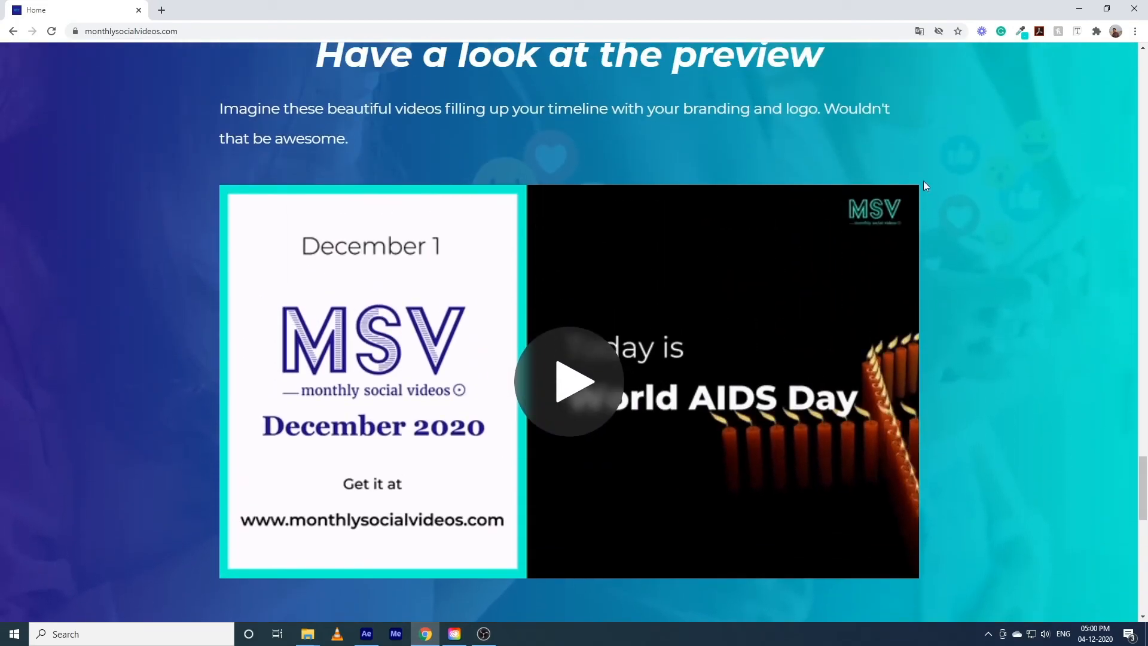
left_click(571, 375)
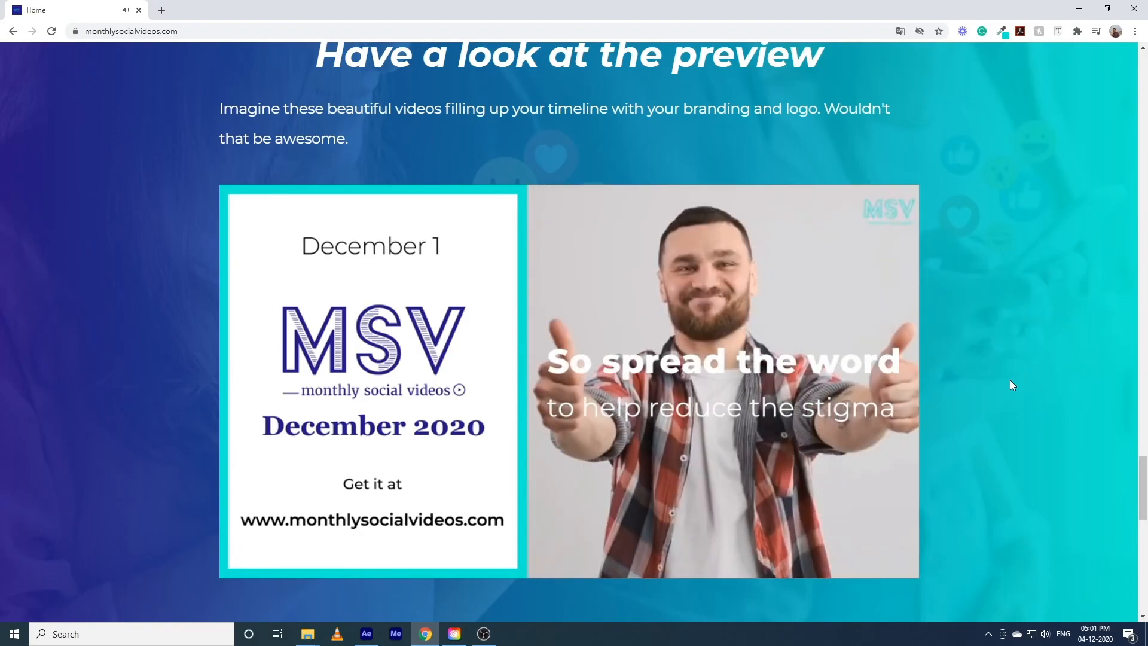
Open the checkout for the December 2020 template pack from the pricing section
scroll(180, 453, "down", 8)
scroll(179, 452, "down", 6)
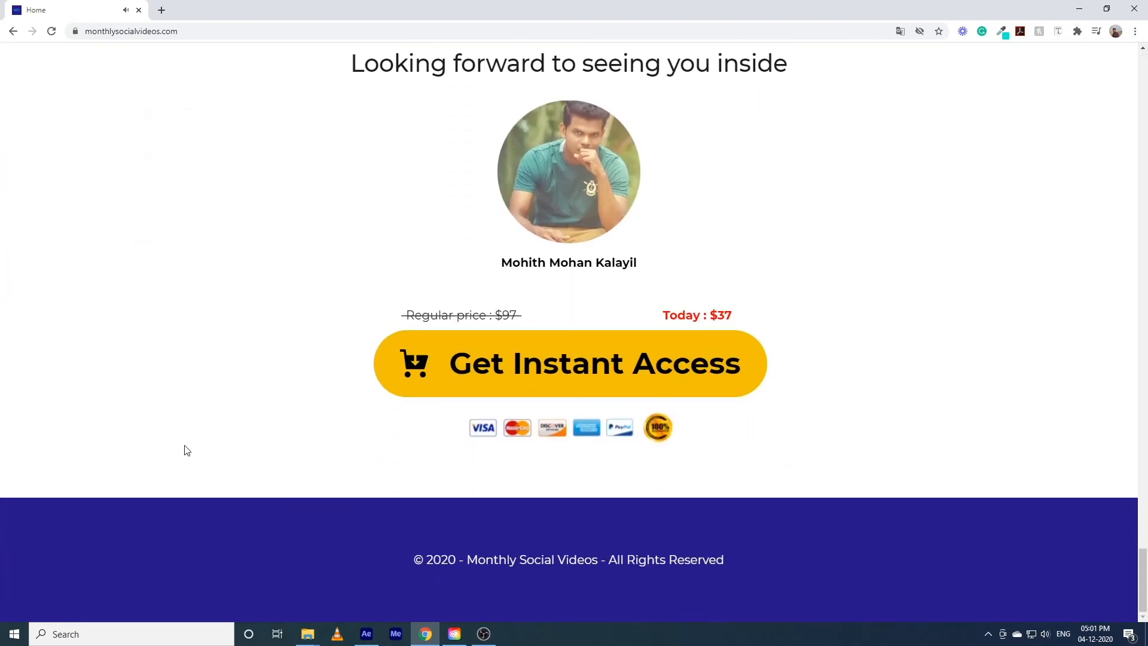
left_click(589, 372)
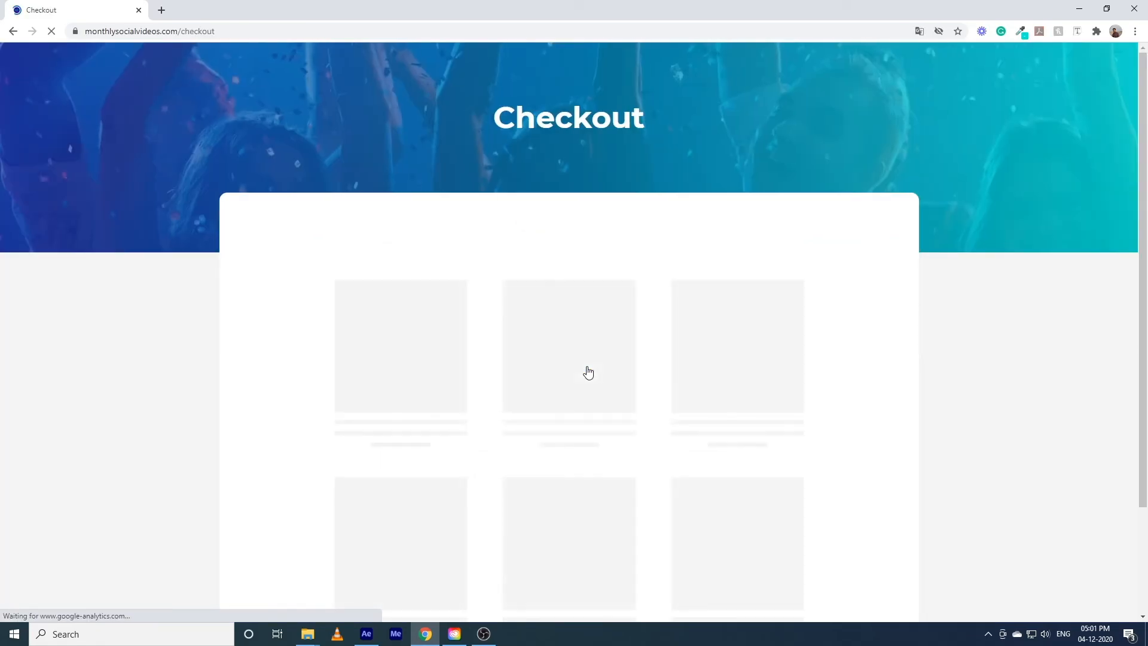
Redeem the promo coupon "7OFF" on the shopping cart
left_click(781, 464)
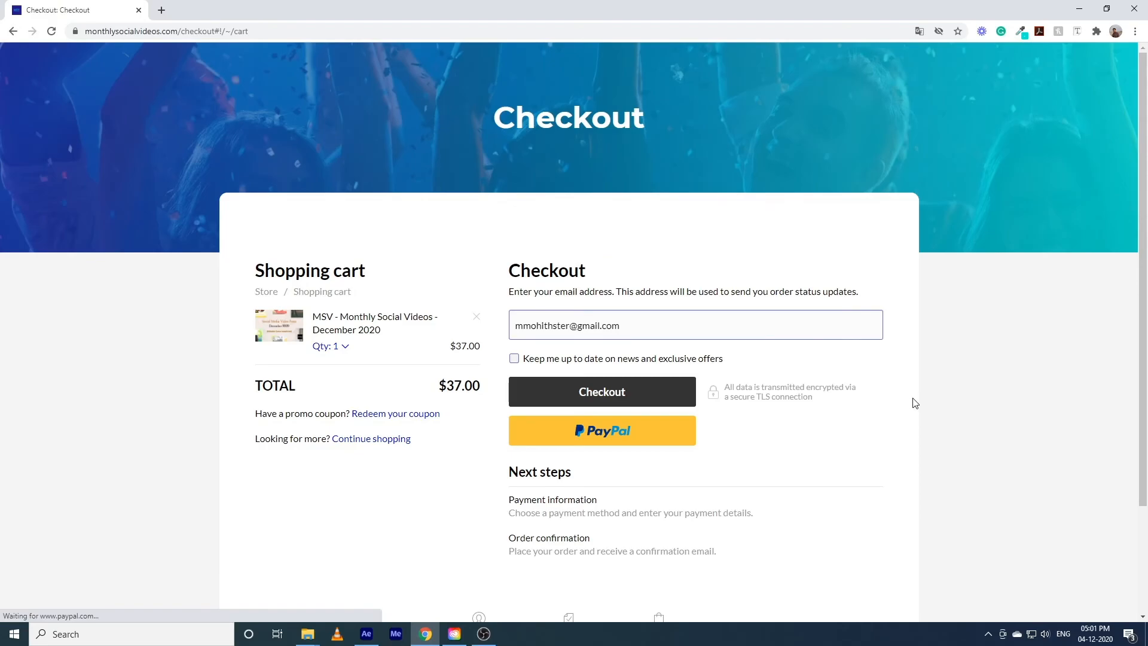
left_click(370, 413)
type("7OFF")
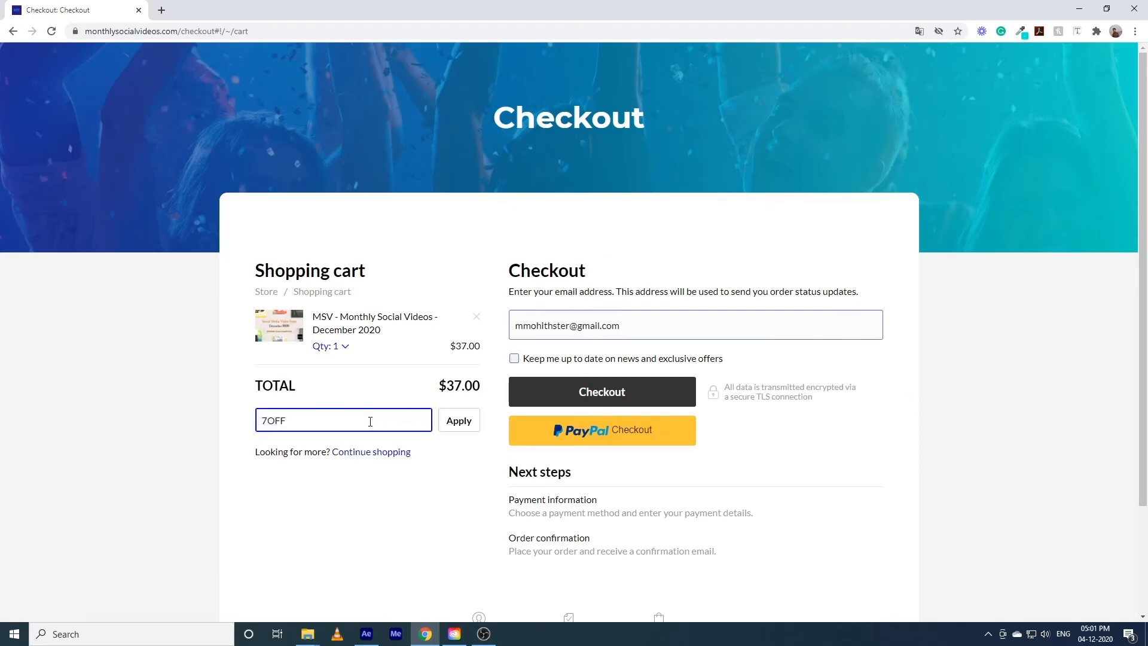
left_click(451, 422)
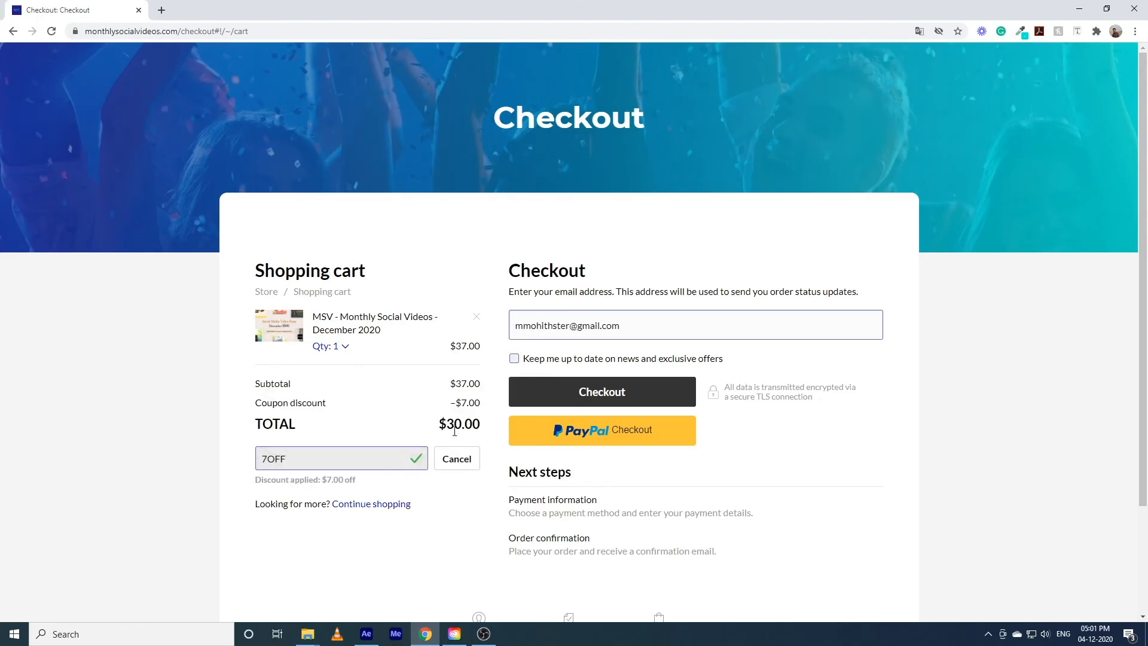